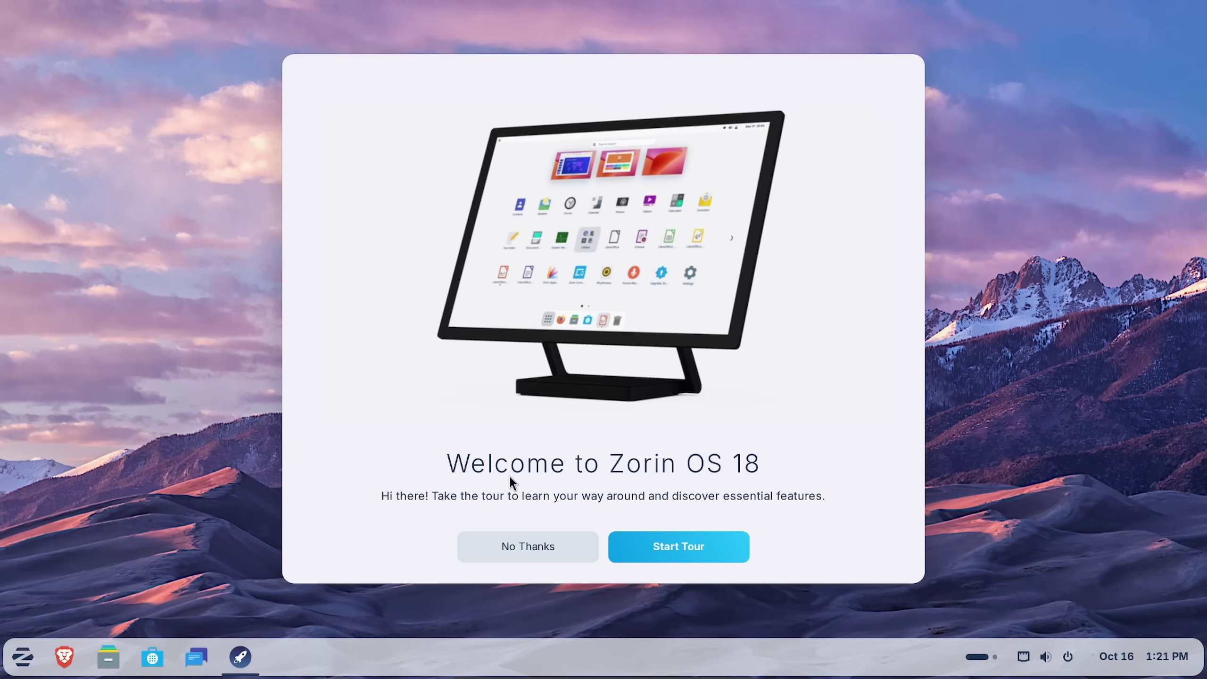
- Step through the Welcome Tour pages on online accounts, Zorin Connect and installing software, then close it
click(675, 553)
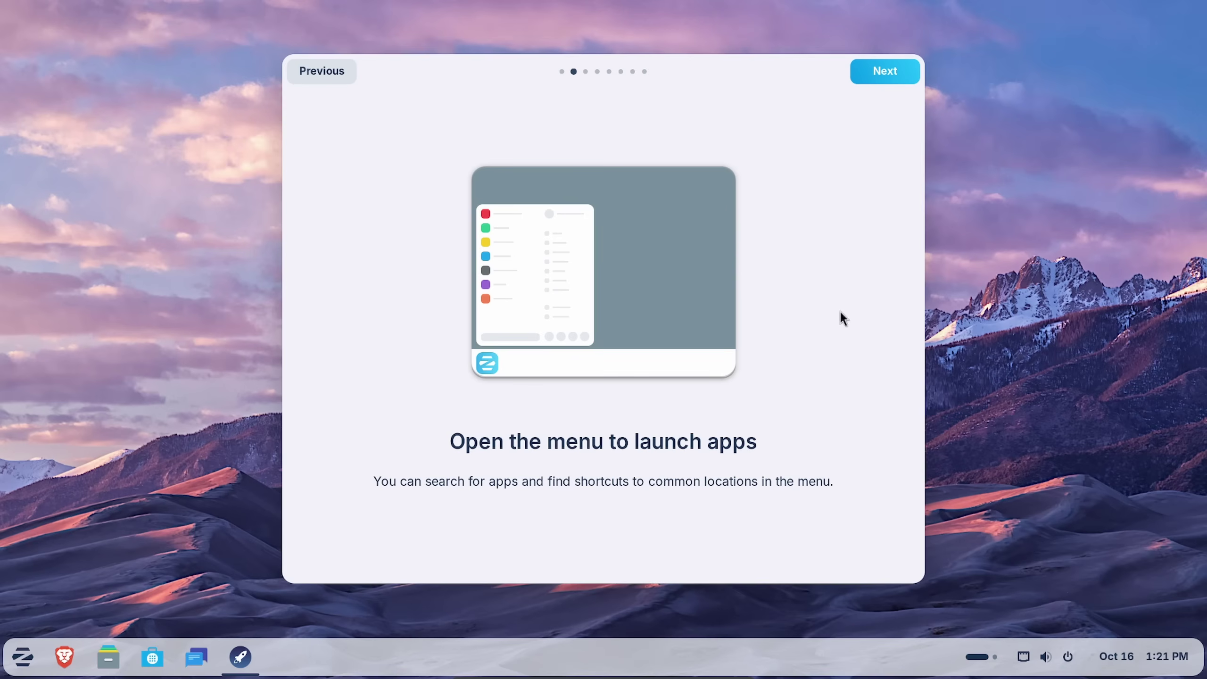
click(873, 73)
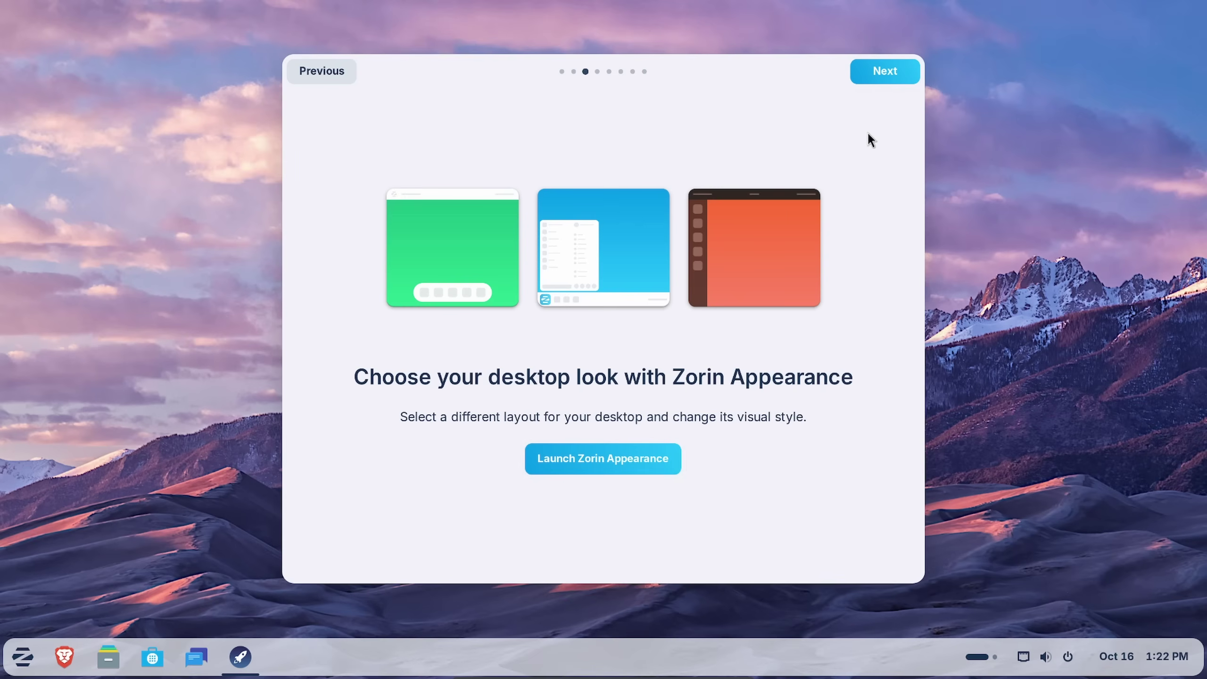
double_click(884, 71)
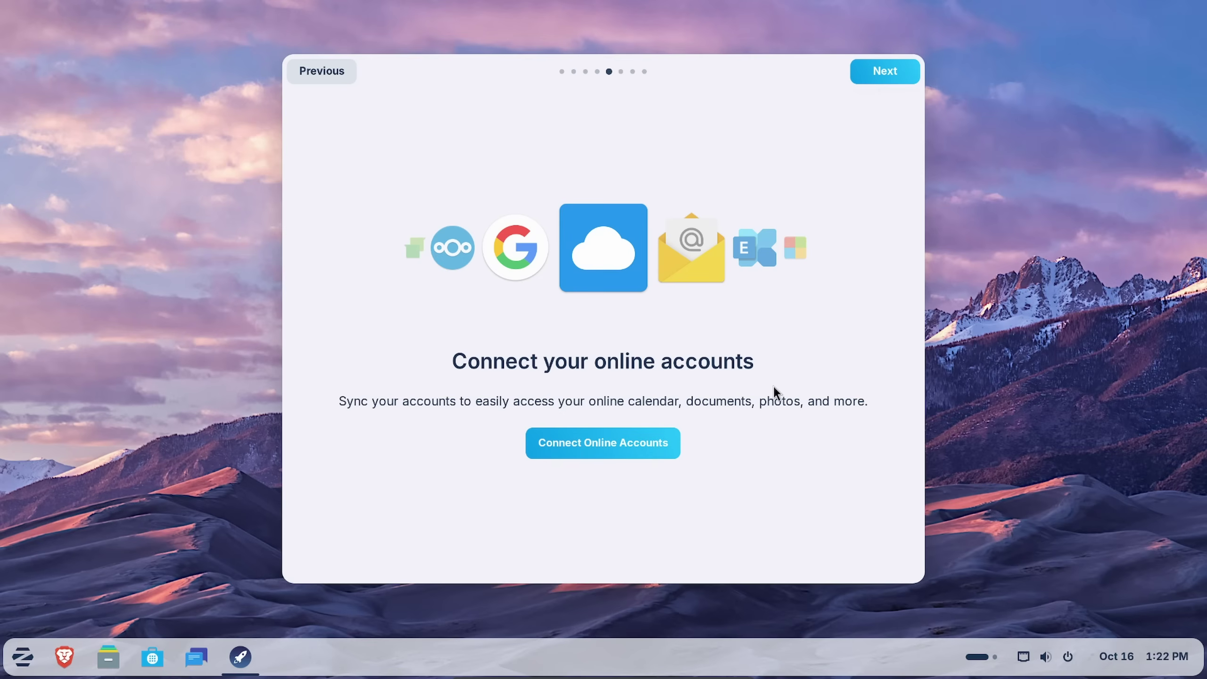
click(879, 80)
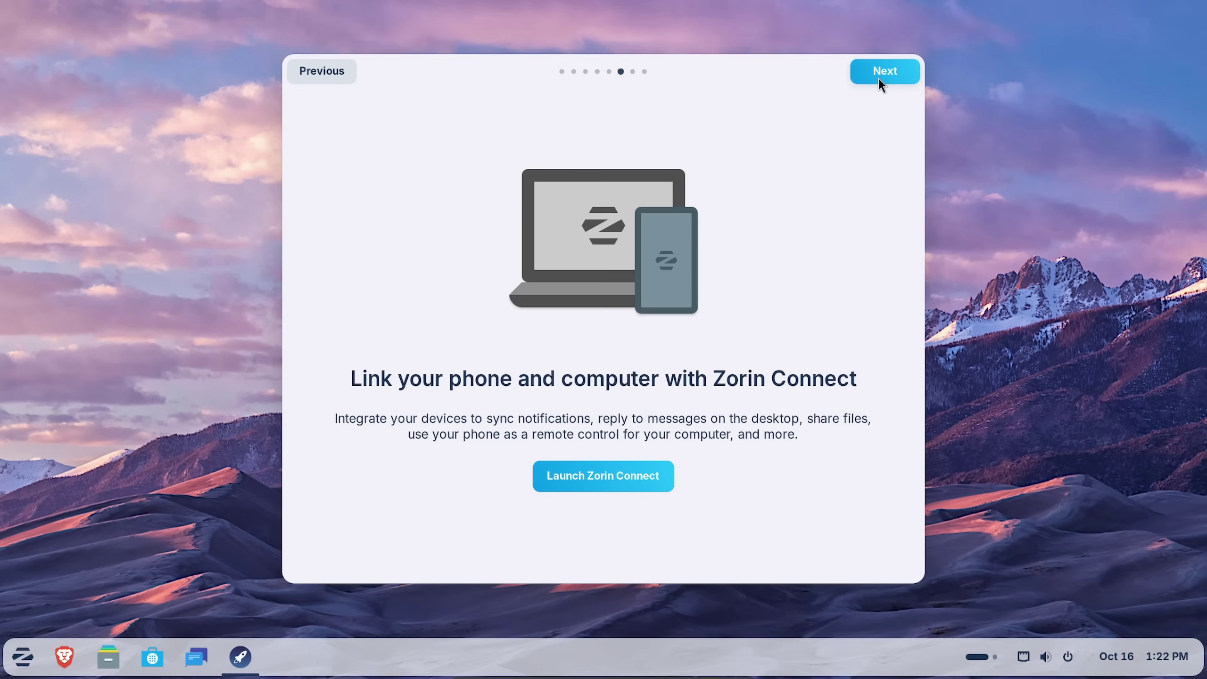
click(854, 79)
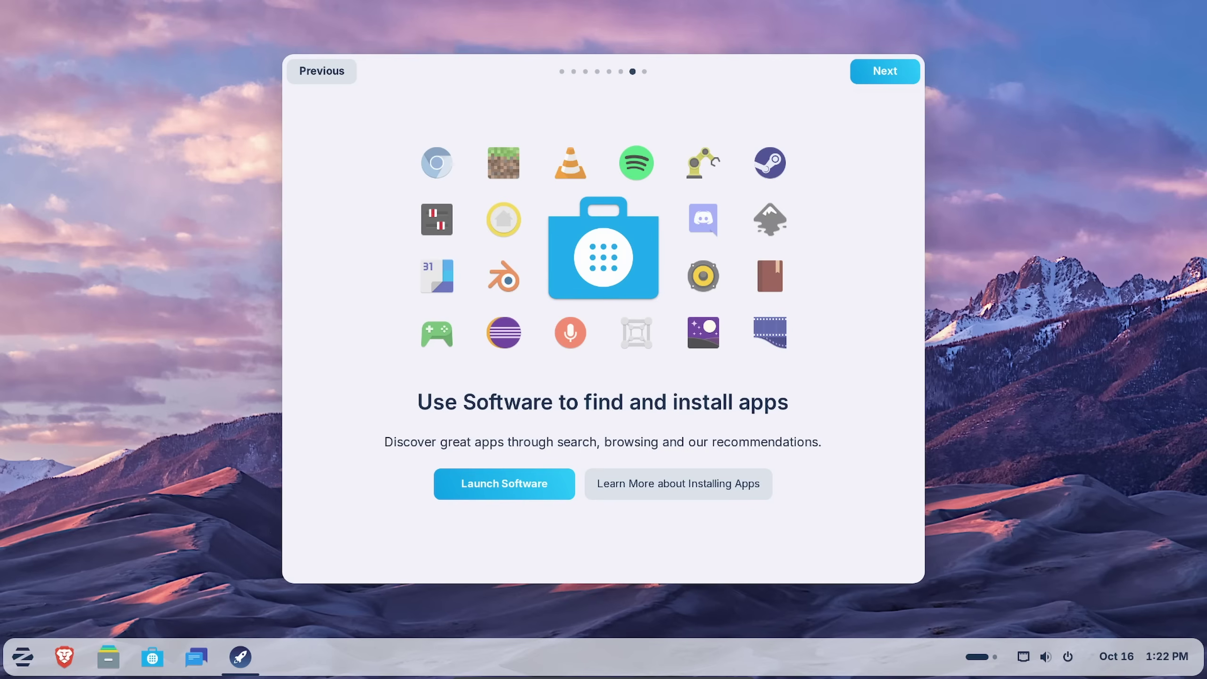
click(856, 78)
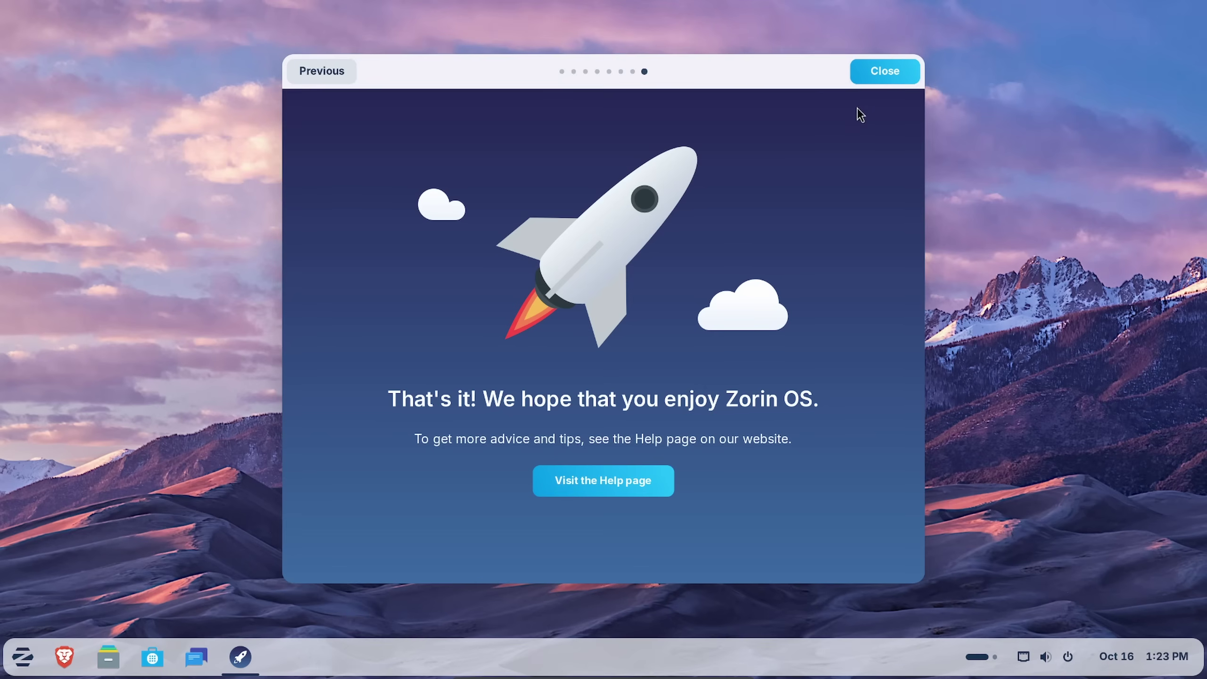
click(877, 76)
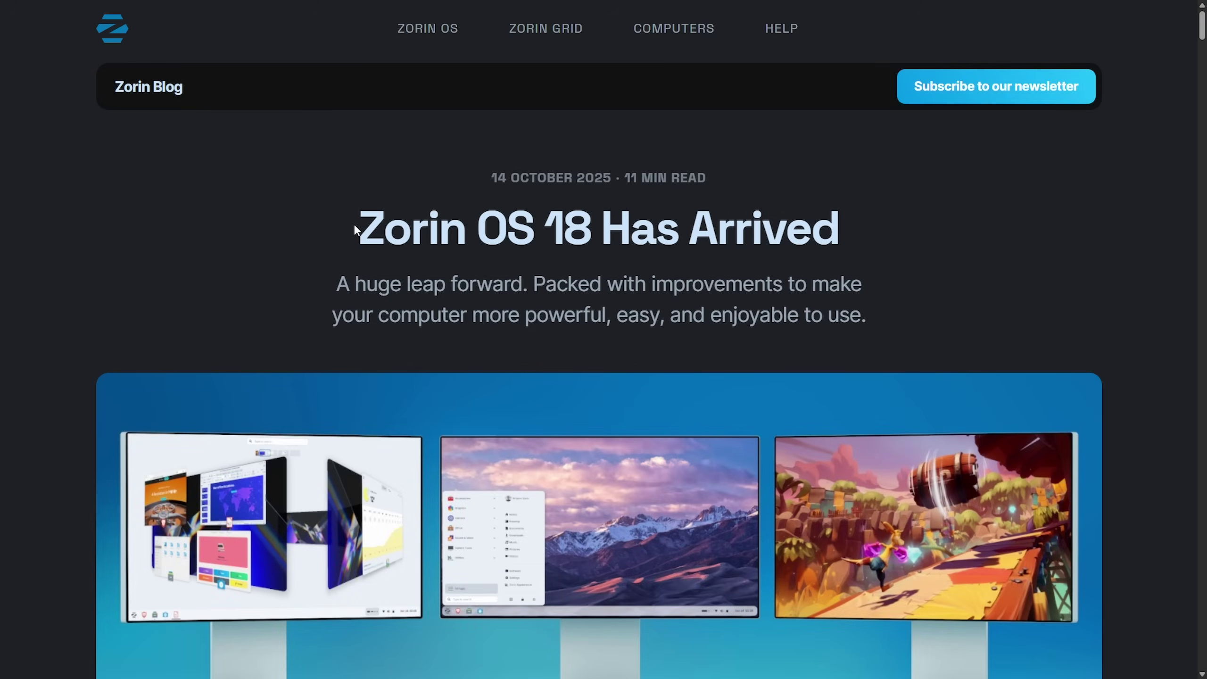
- Highlight the post's title, subtitle and the lines on Windows 10 end of life and 240 million computers
drag(357, 232, 906, 235)
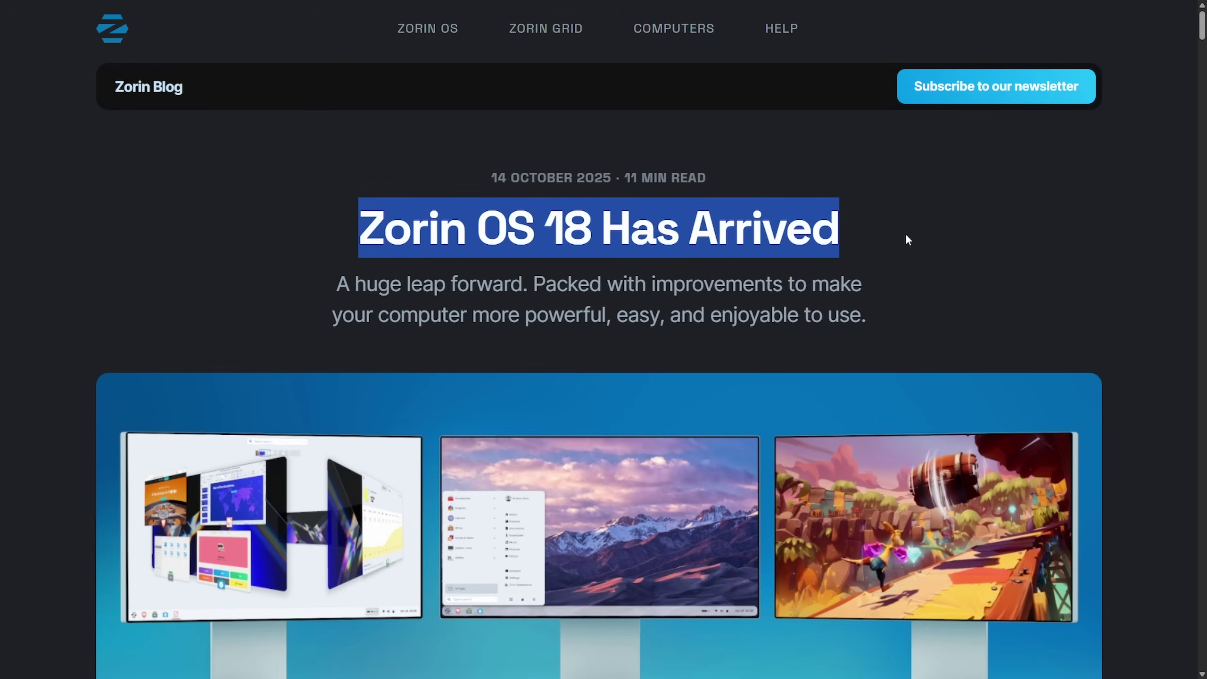
drag(331, 291, 957, 291)
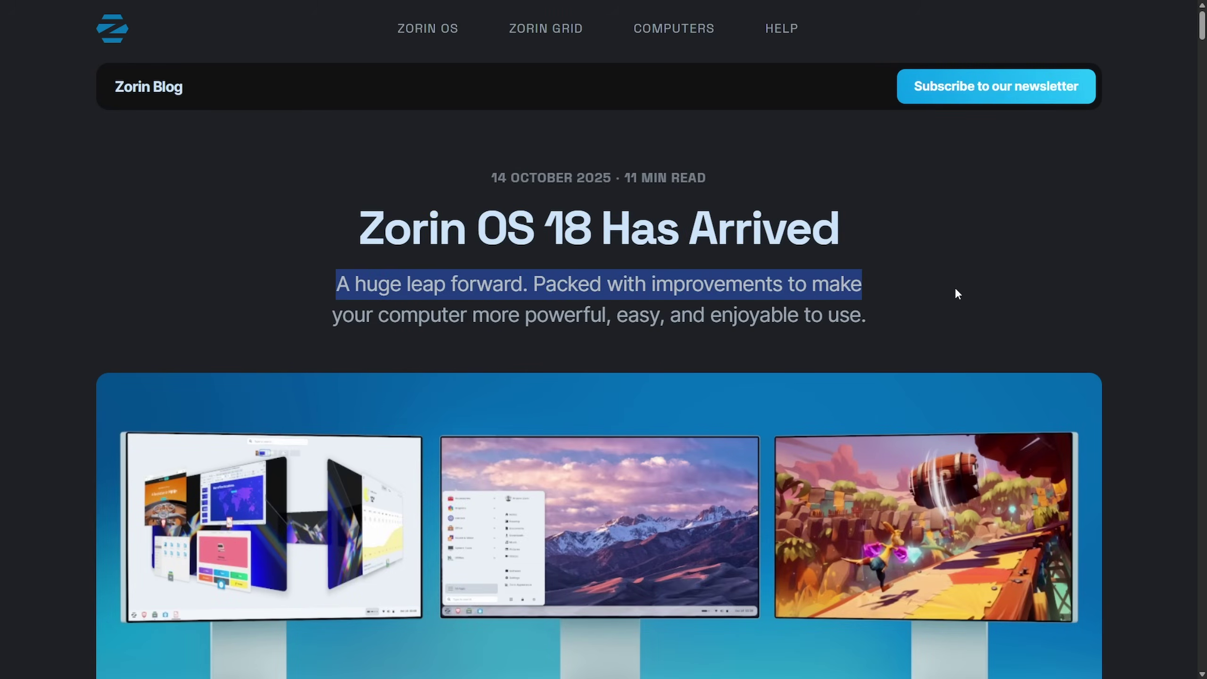
drag(313, 328, 900, 316)
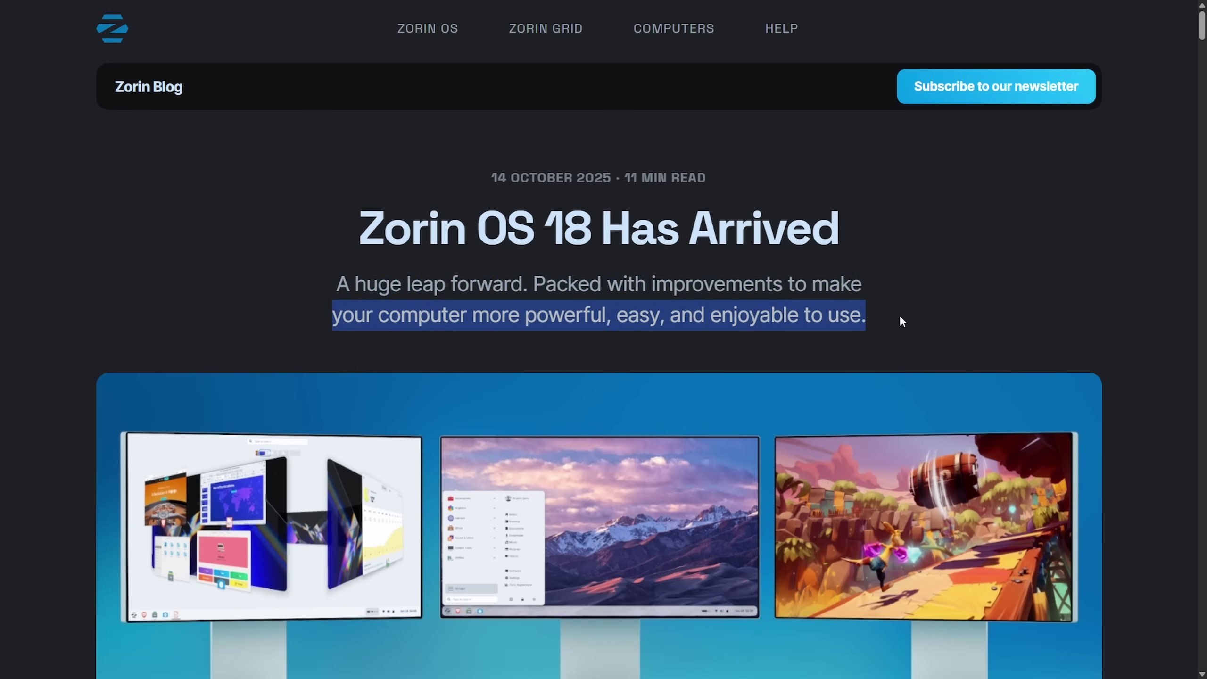
scroll(1018, 307, down, 2)
scroll(964, 305, down, 12)
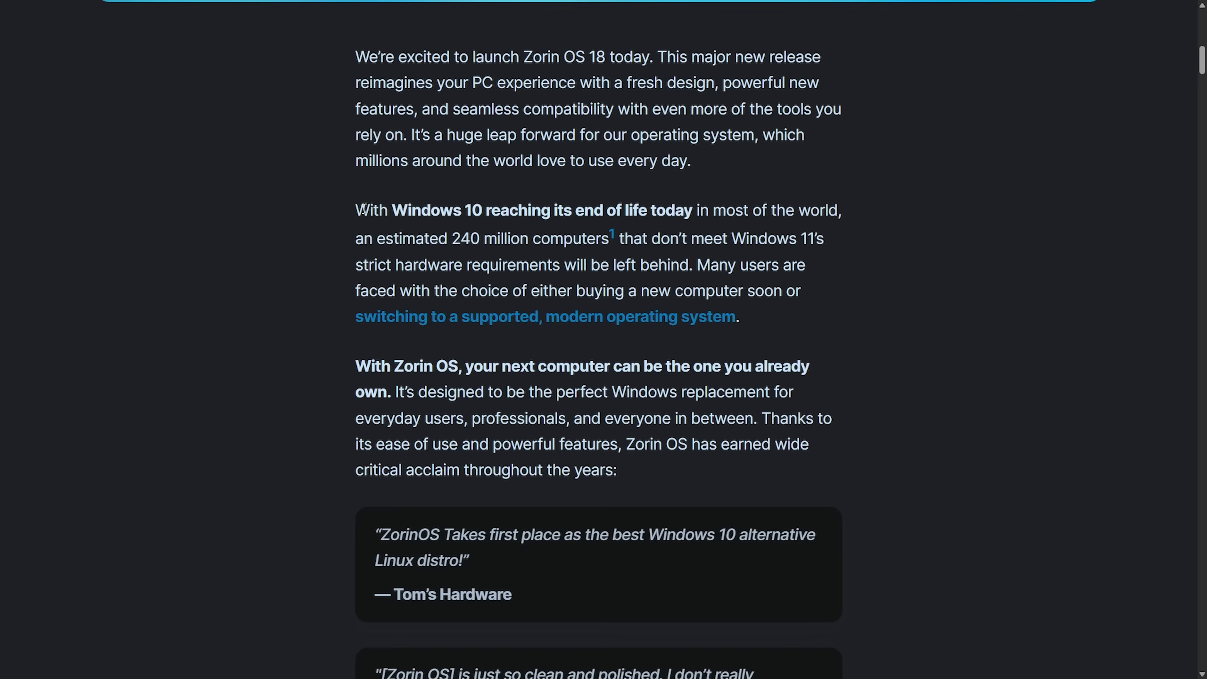
drag(363, 209, 841, 210)
drag(355, 245, 695, 263)
click(889, 281)
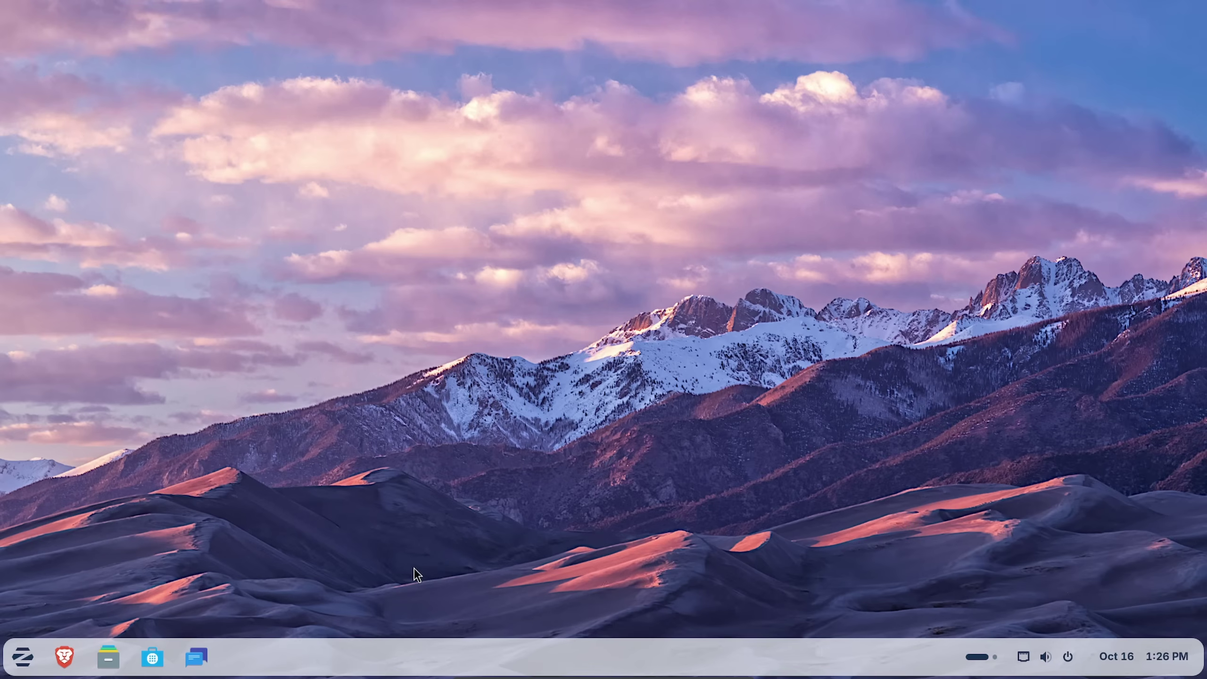
- Scroll through the app menu's All Apps list, then go back to the category view
click(23, 658)
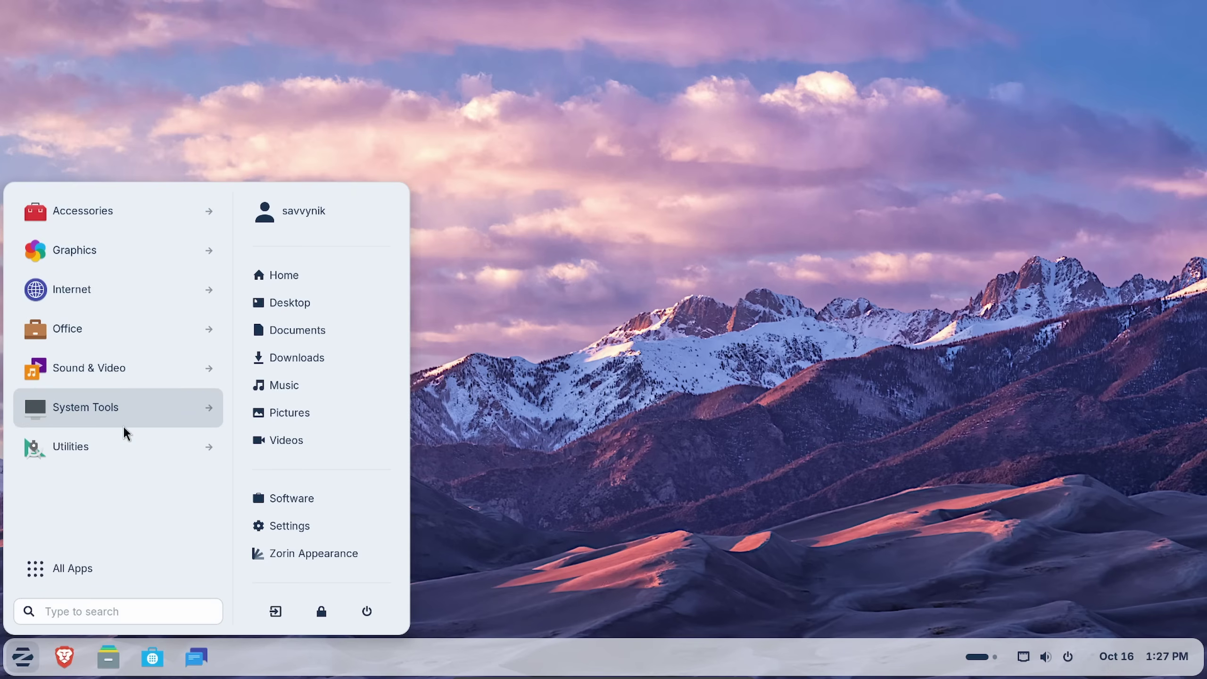
click(83, 569)
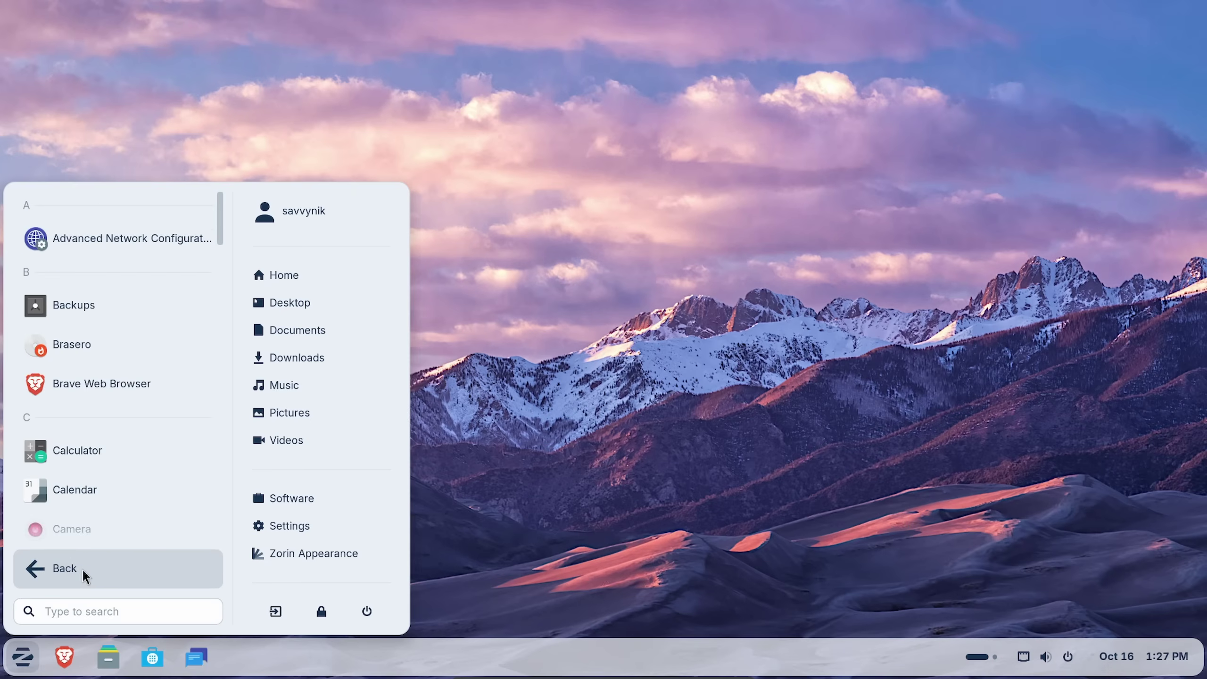
scroll(111, 315, down, 6)
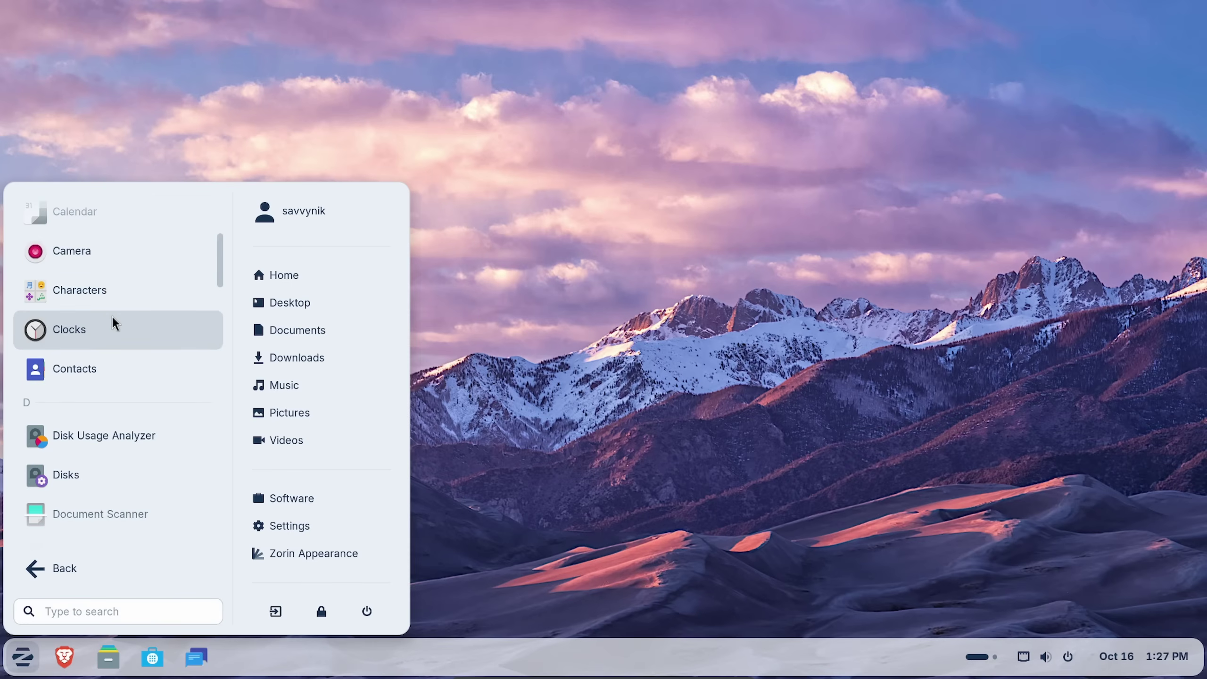
scroll(107, 394, down, 4)
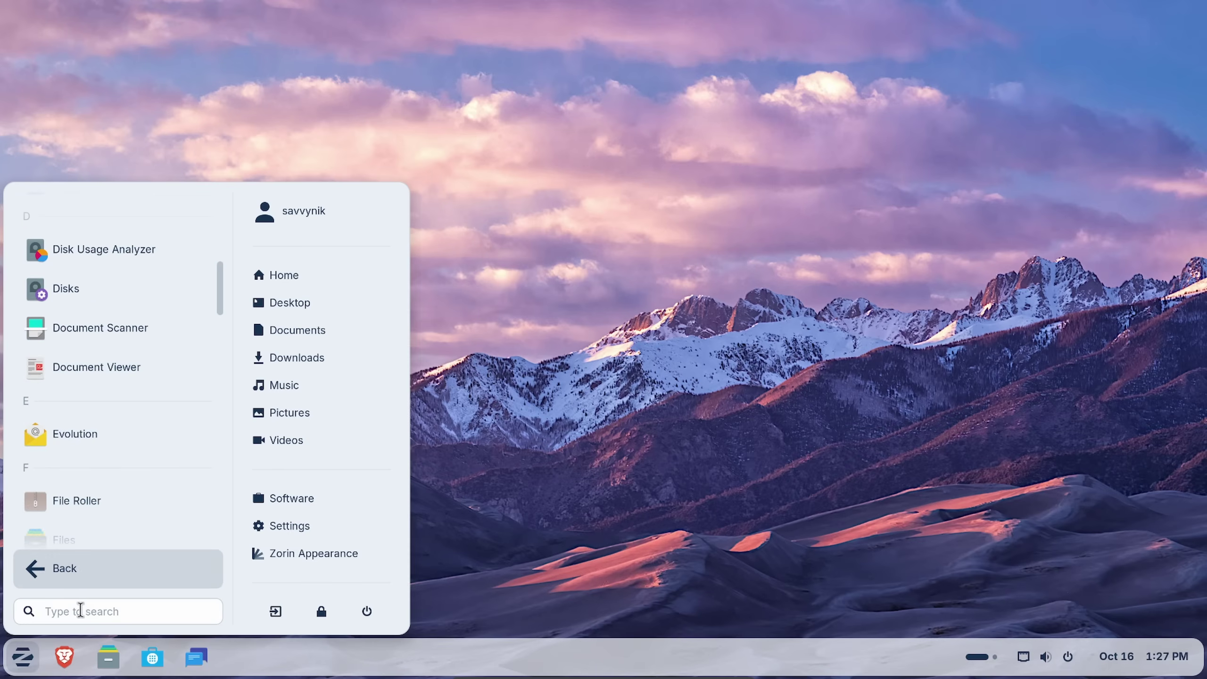
scroll(185, 301, down, 3)
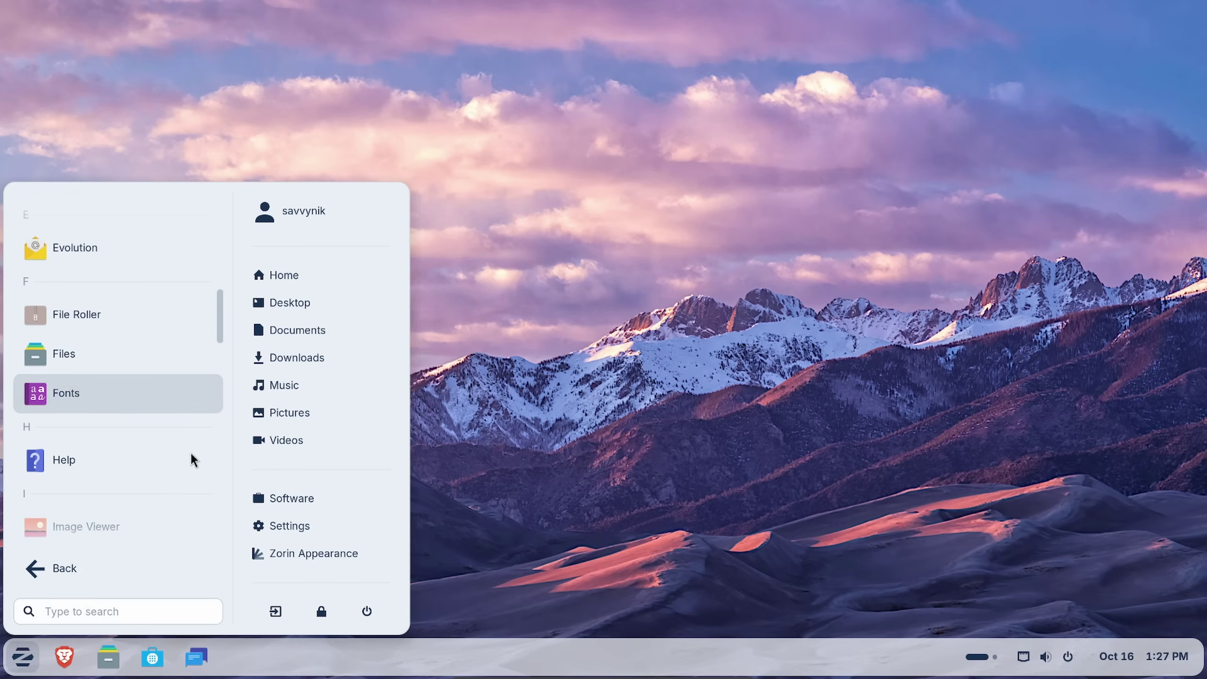
scroll(185, 459, down, 2)
scroll(102, 478, down, 1)
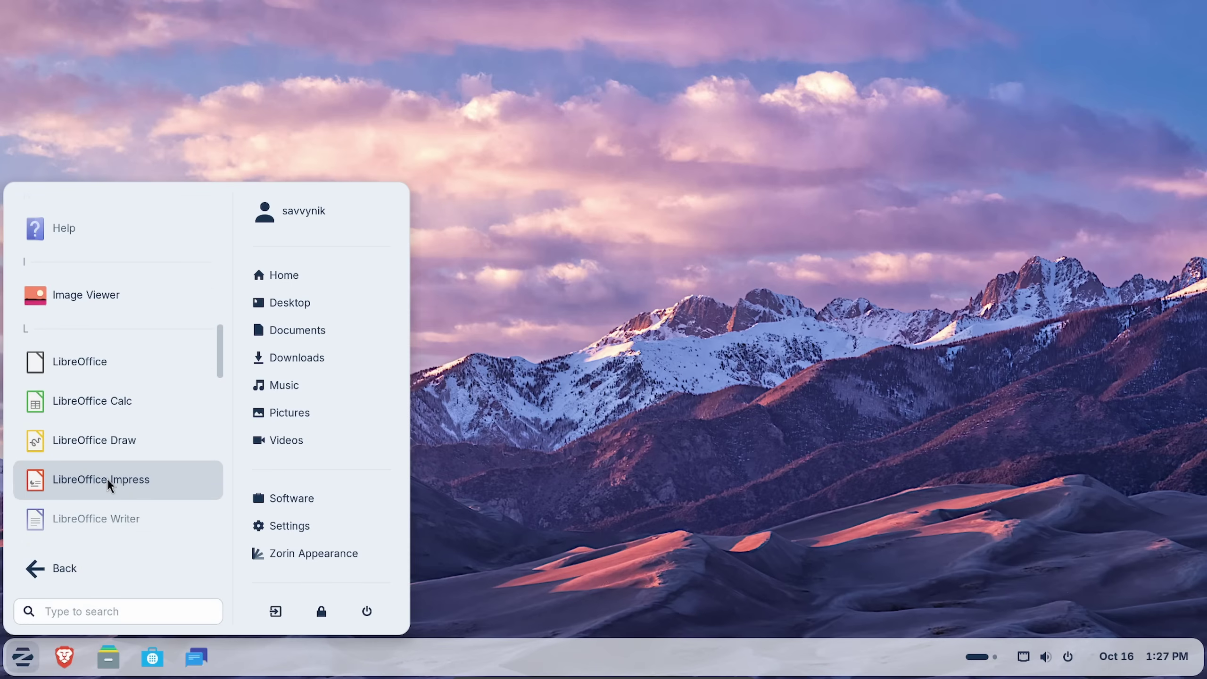
scroll(107, 477, down, 1)
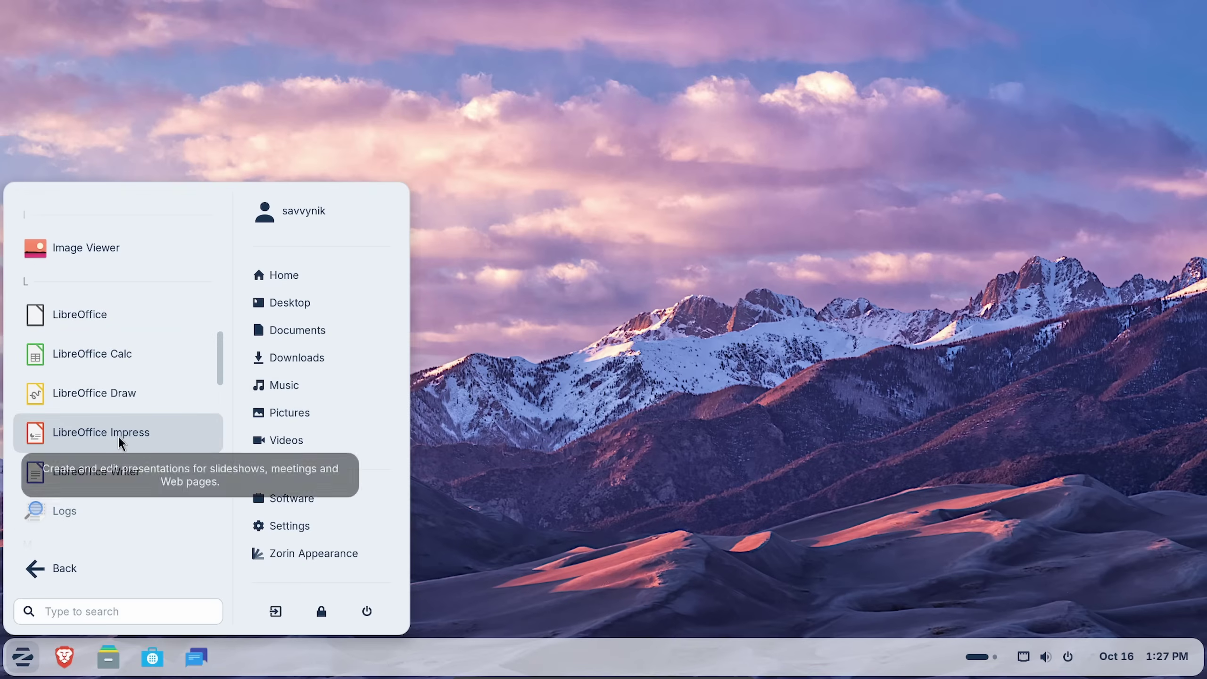
click(93, 561)
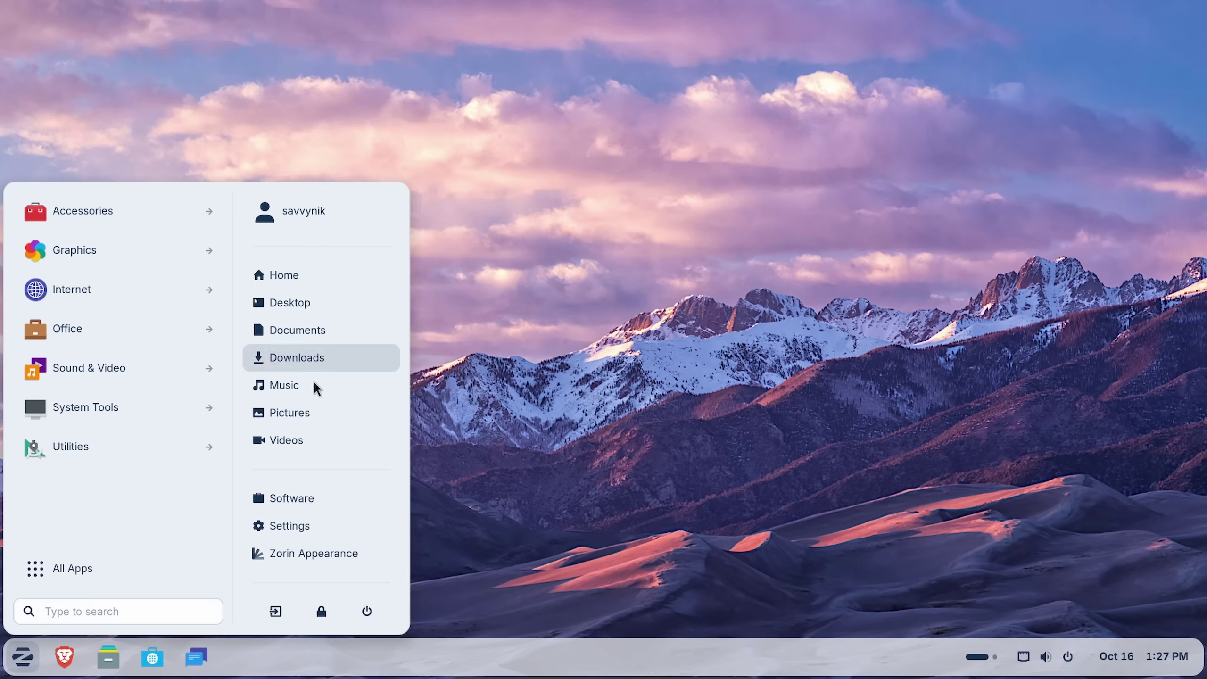
- Open Settings from the user entry, go to its Appearance page and launch Zorin Appearance
click(293, 215)
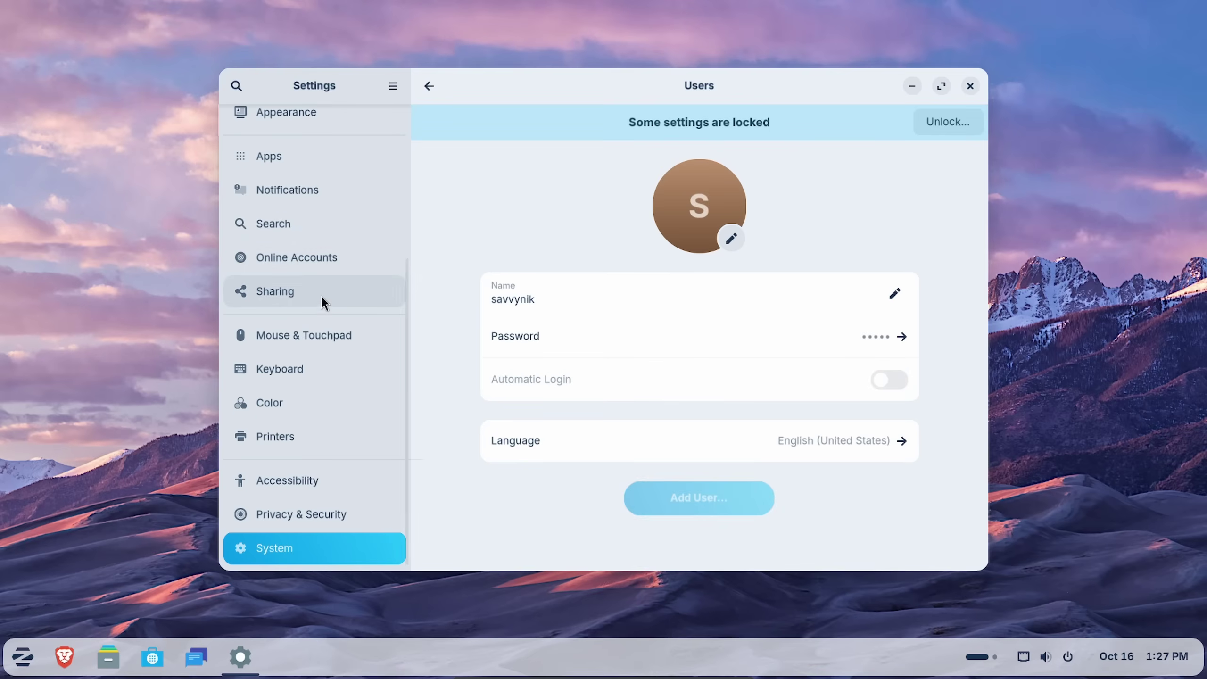
scroll(316, 276, up, 5)
scroll(311, 347, up, 2)
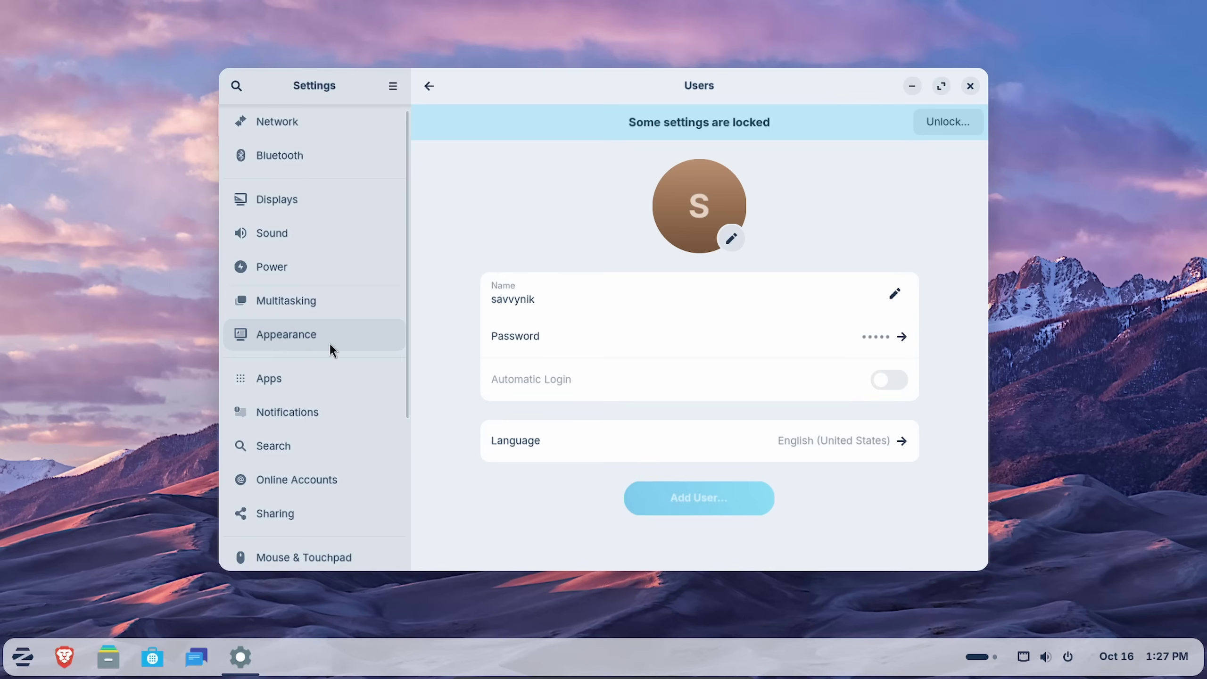
click(301, 341)
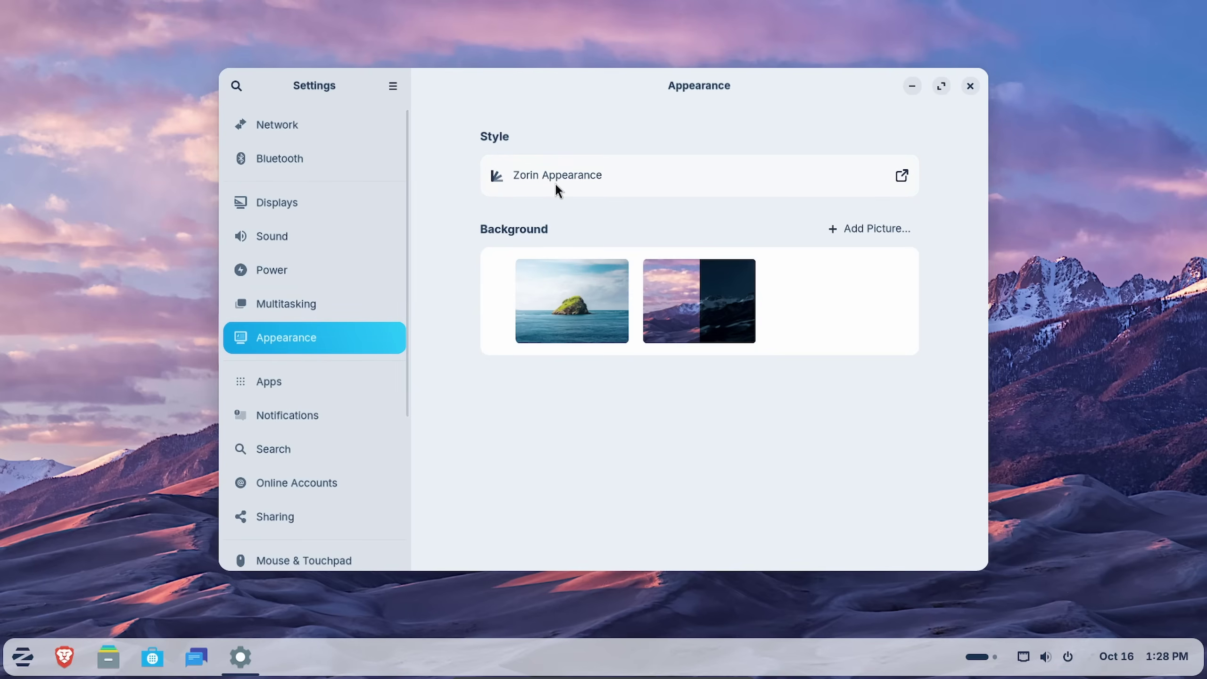
click(576, 181)
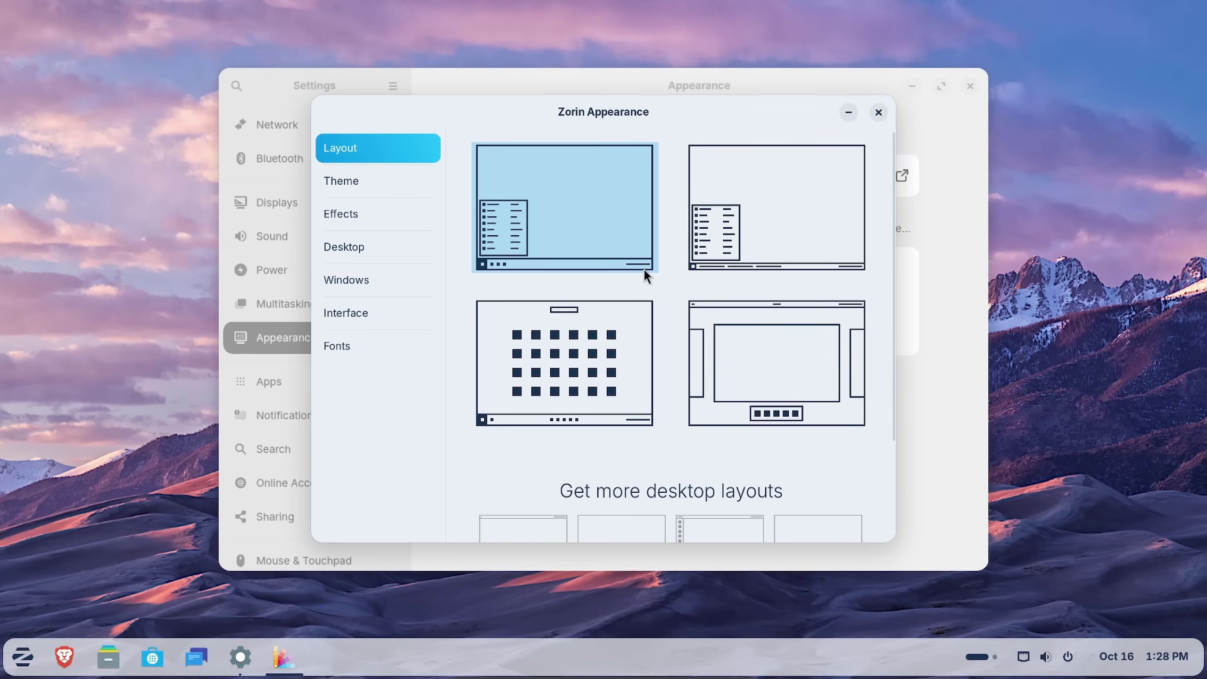
- Try the labelled-window-buttons and top-panel layouts, then restore the original bottom-taskbar layout
click(757, 231)
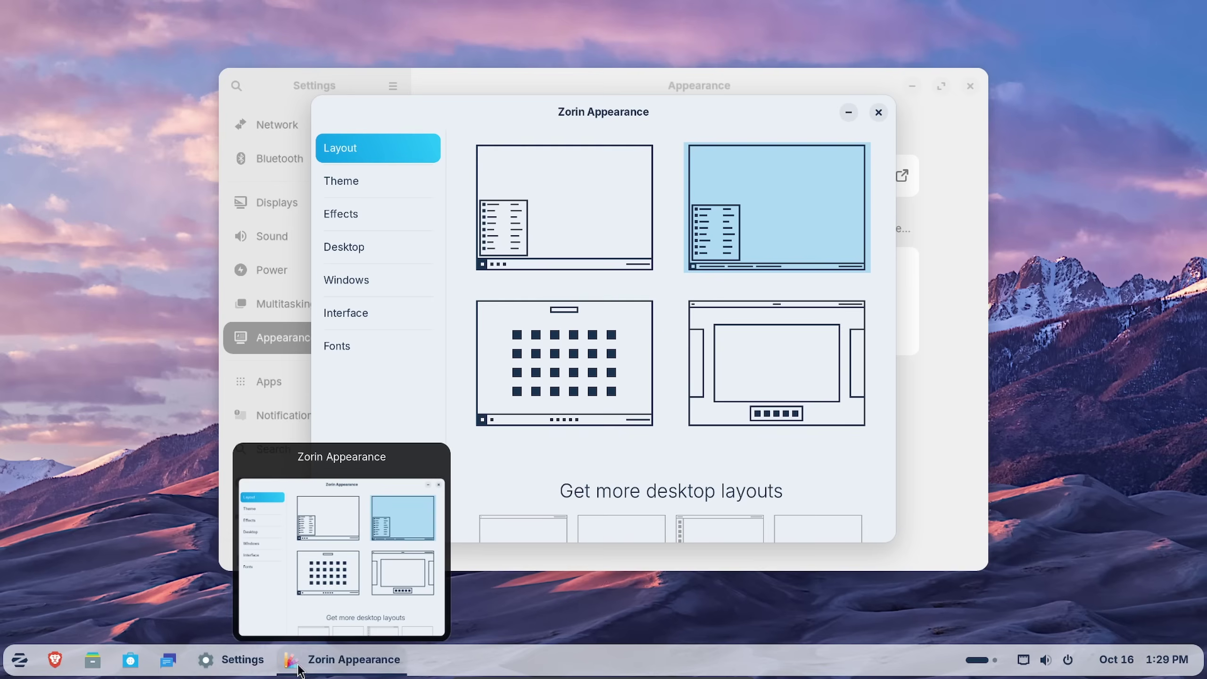
click(735, 408)
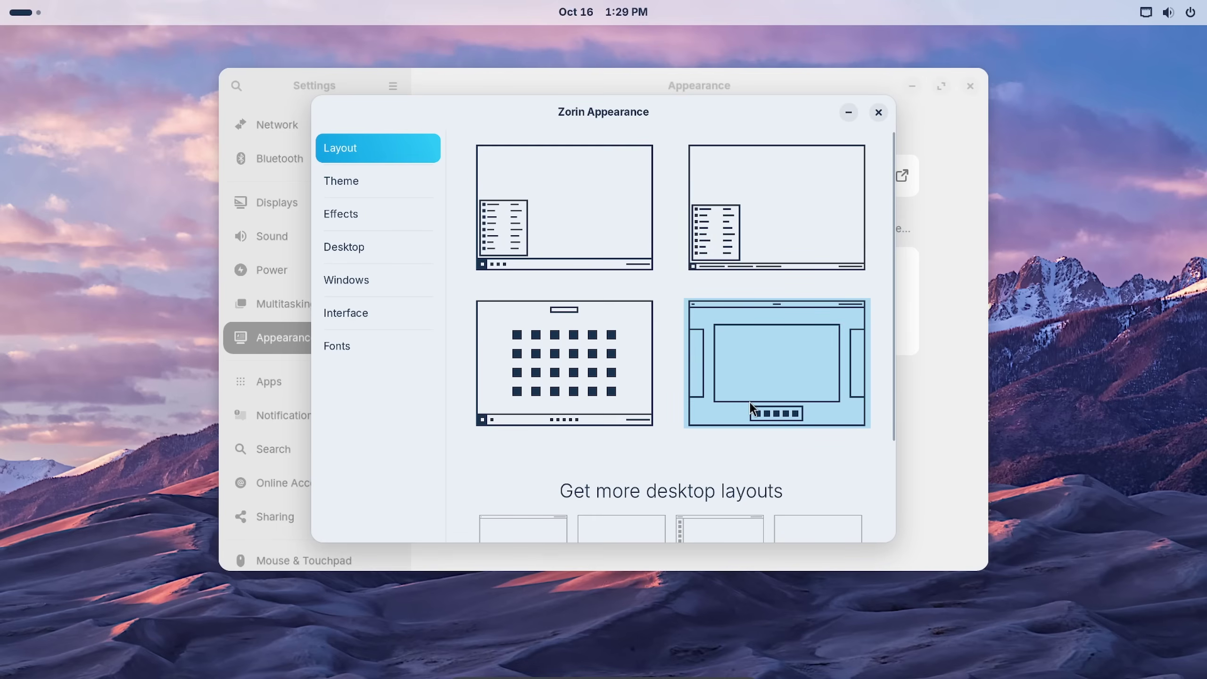
click(567, 222)
- On the Theme tab, switch the accent colour to yellow and then back to blue
click(328, 182)
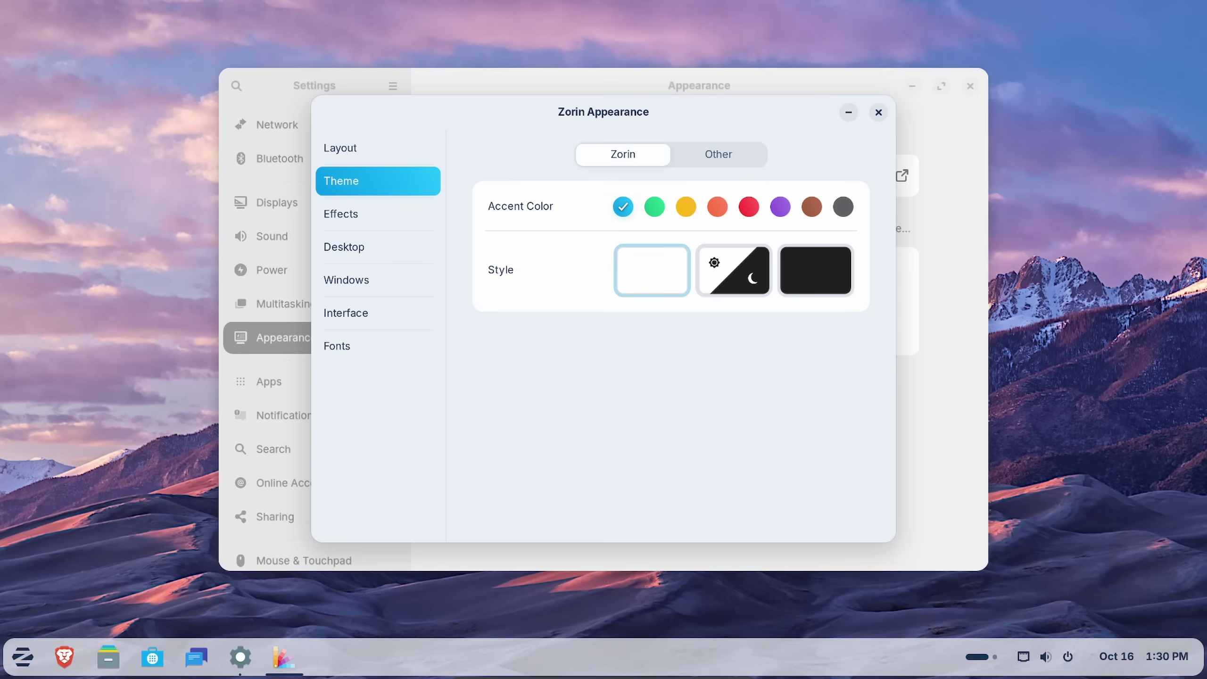
click(687, 209)
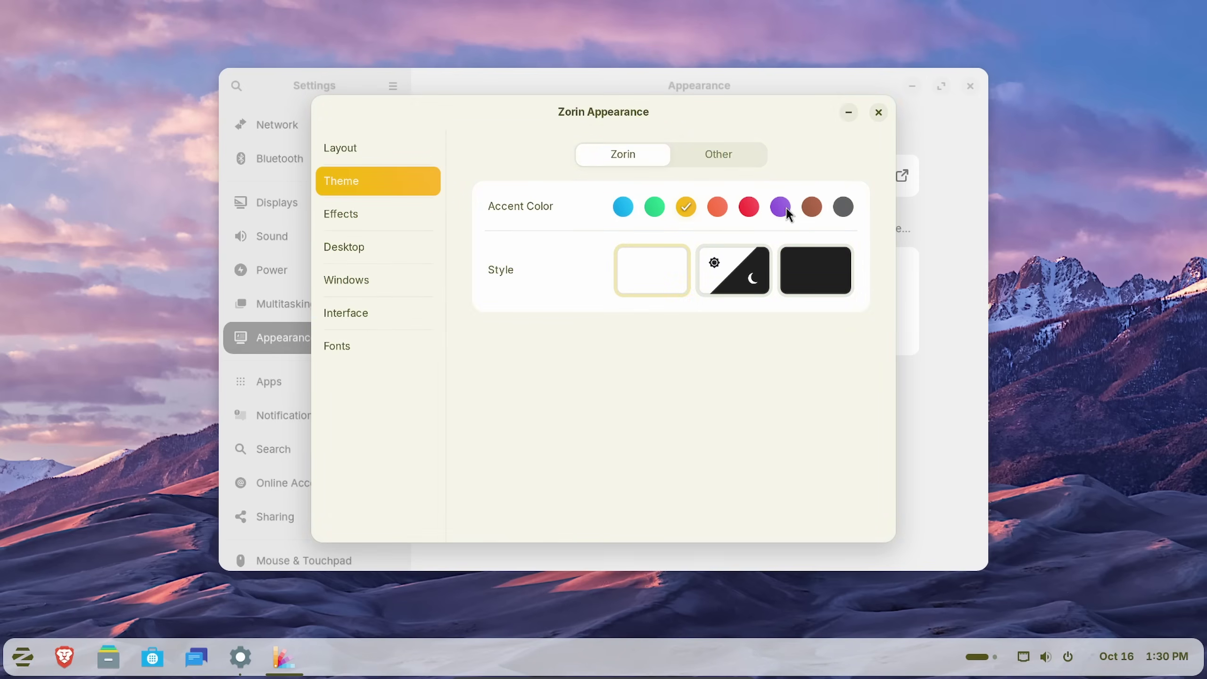
click(810, 209)
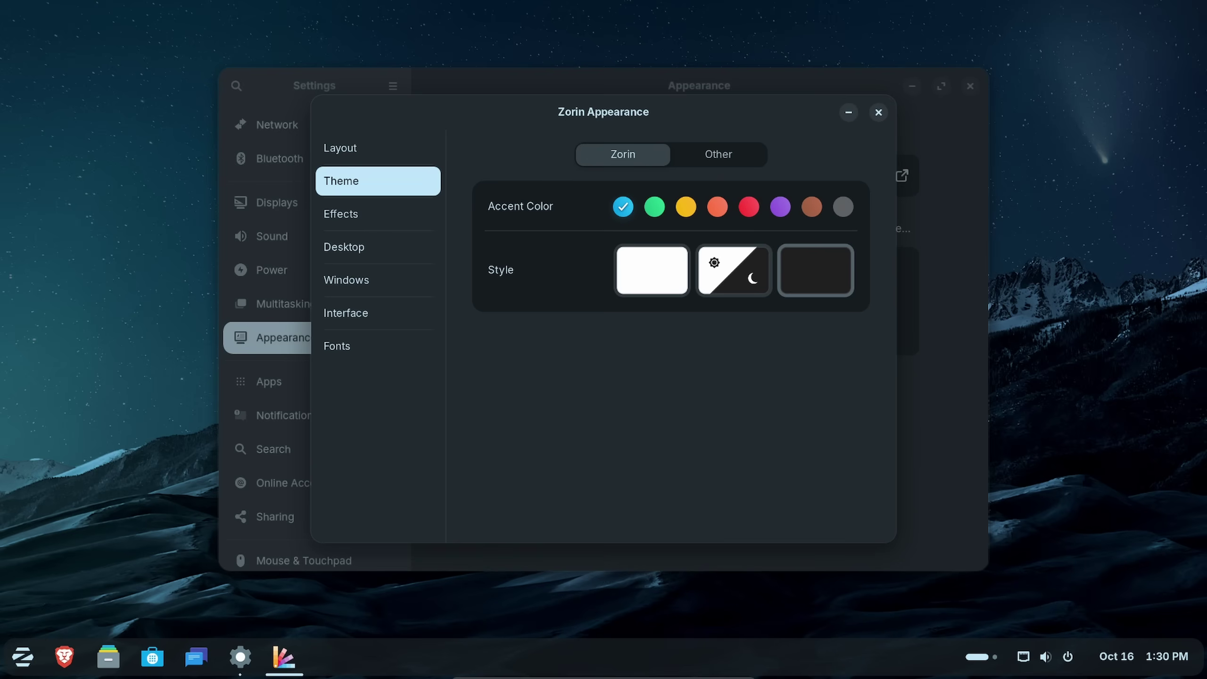
- Open the Effects page and preview switching between the first and second workspaces in the overview
click(879, 112)
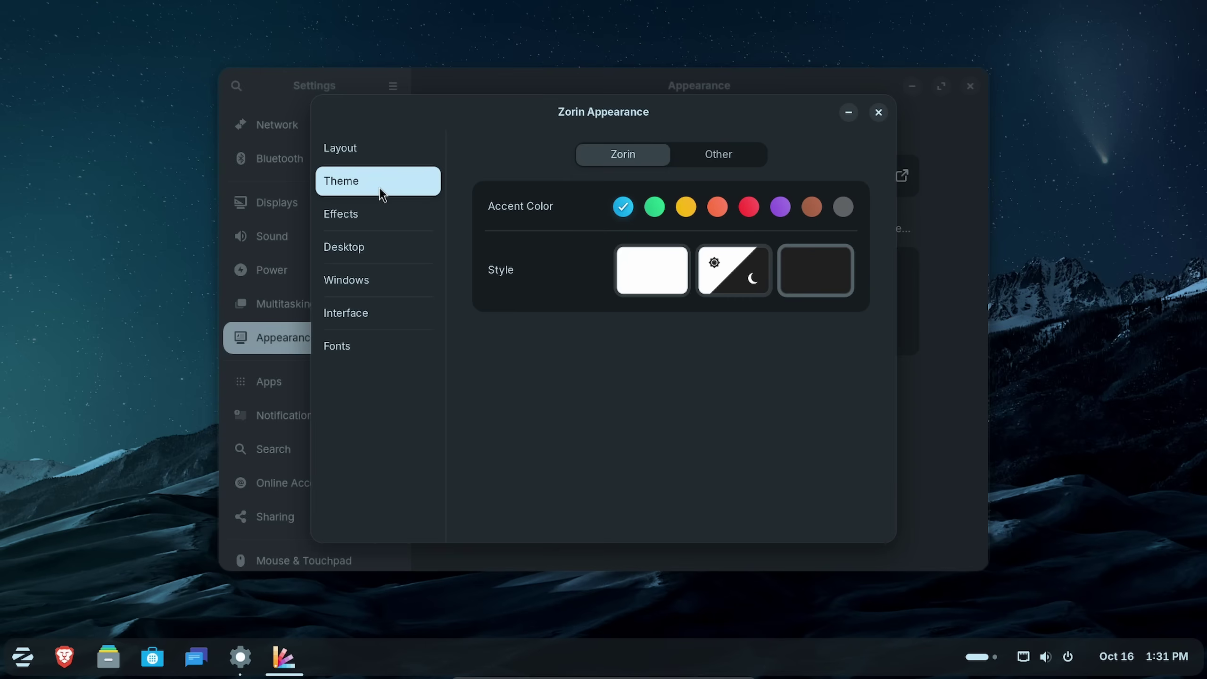
click(385, 215)
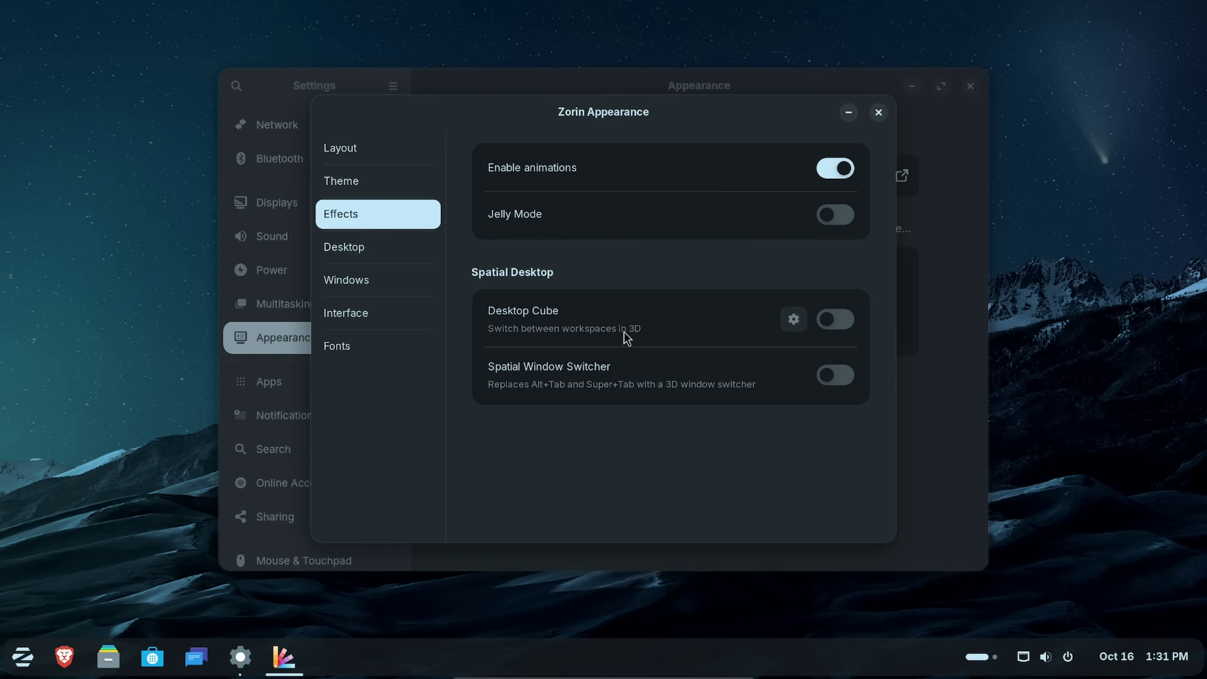
click(982, 660)
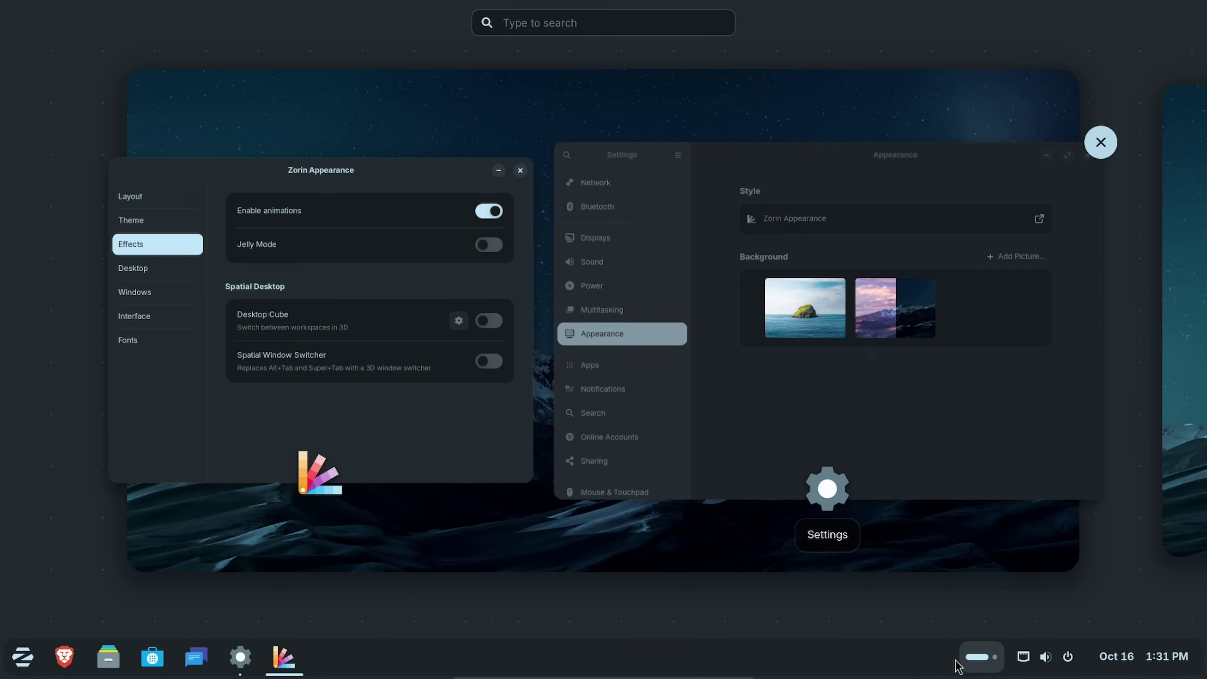
click(961, 665)
click(975, 665)
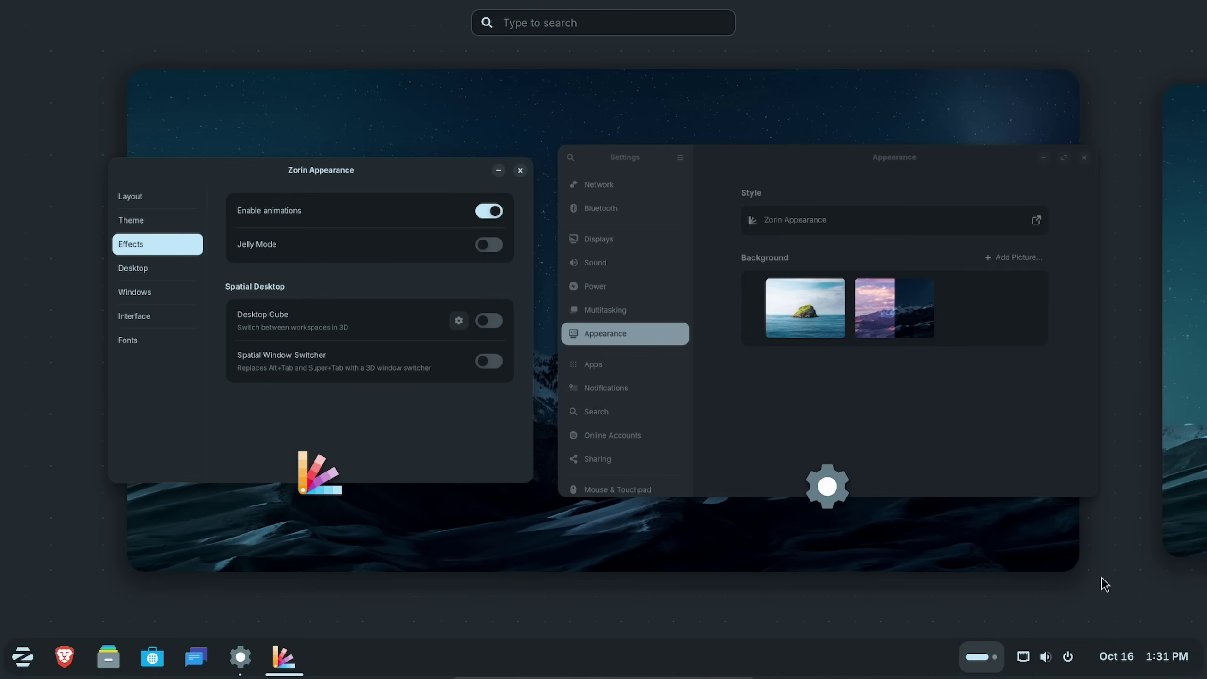
click(1170, 507)
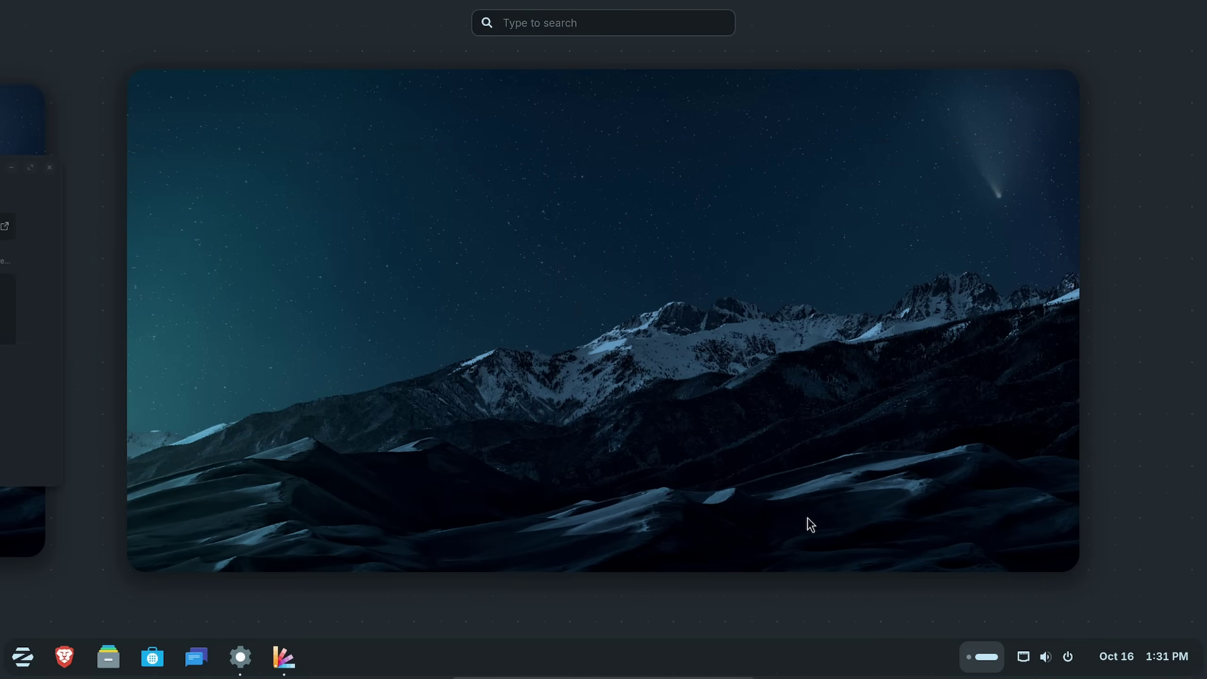
click(26, 449)
click(1160, 443)
click(4, 401)
click(544, 302)
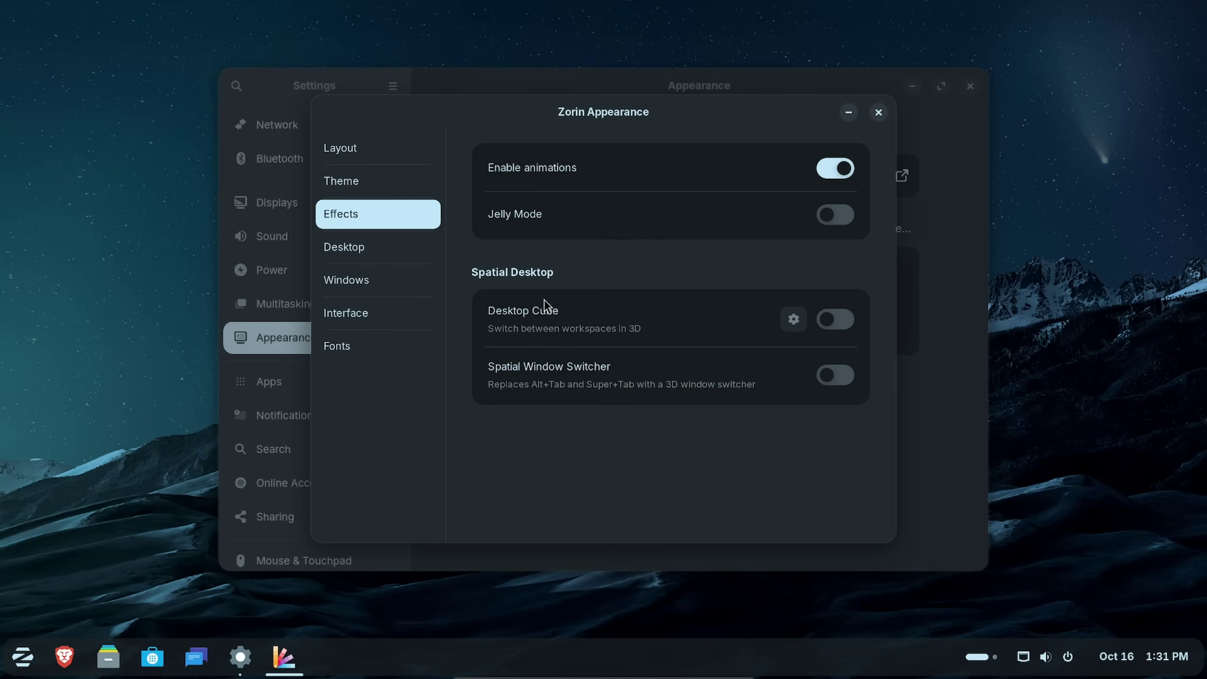
- Enable Desktop Cube, close Zorin Appearance and bring up the overview
click(839, 328)
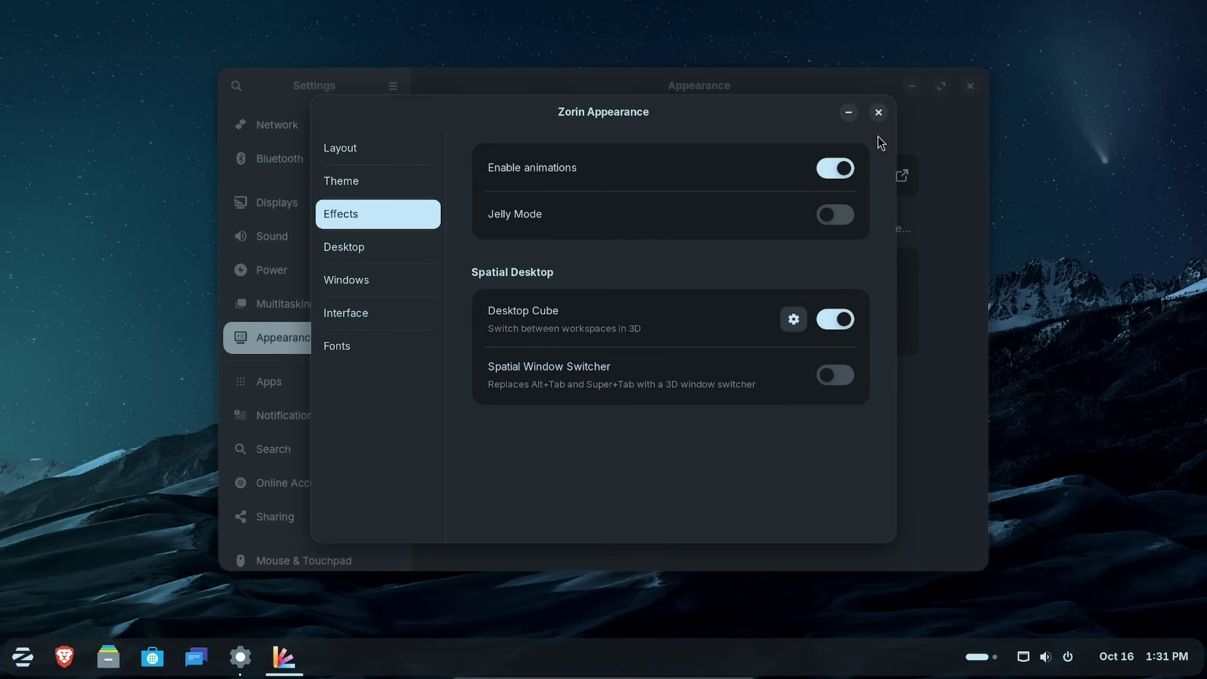
click(879, 112)
key(super)
- Rotate the desktop cube to the empty second workspace and reopen Zorin Appearance on its Windows tab
drag(871, 418, 1048, 504)
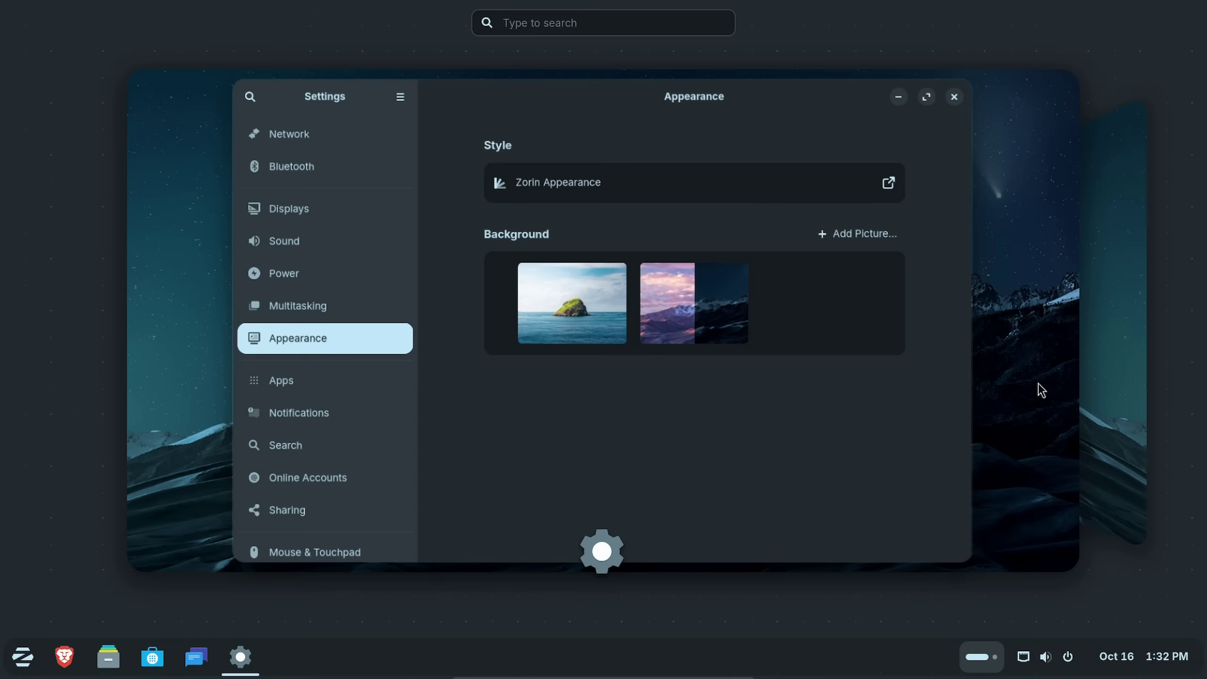
drag(886, 383, 762, 452)
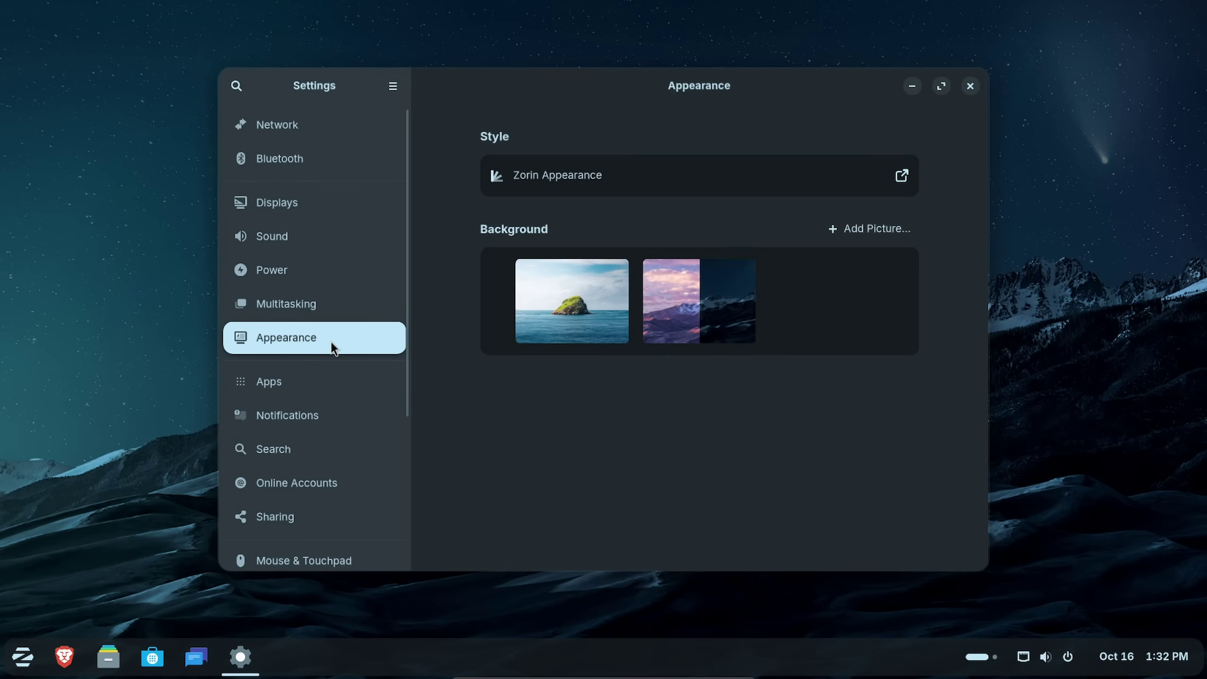
click(808, 175)
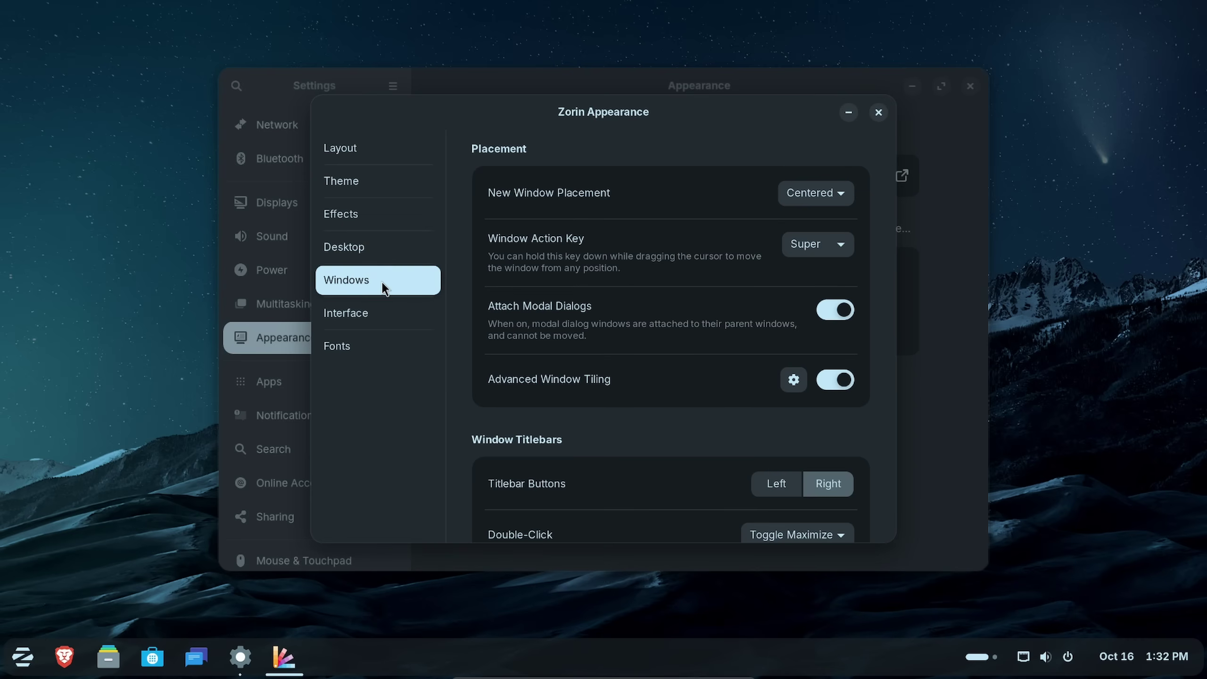
- Launch Brave and drag Files, Software and the browser onto Tiling Shell layout tiles
click(73, 669)
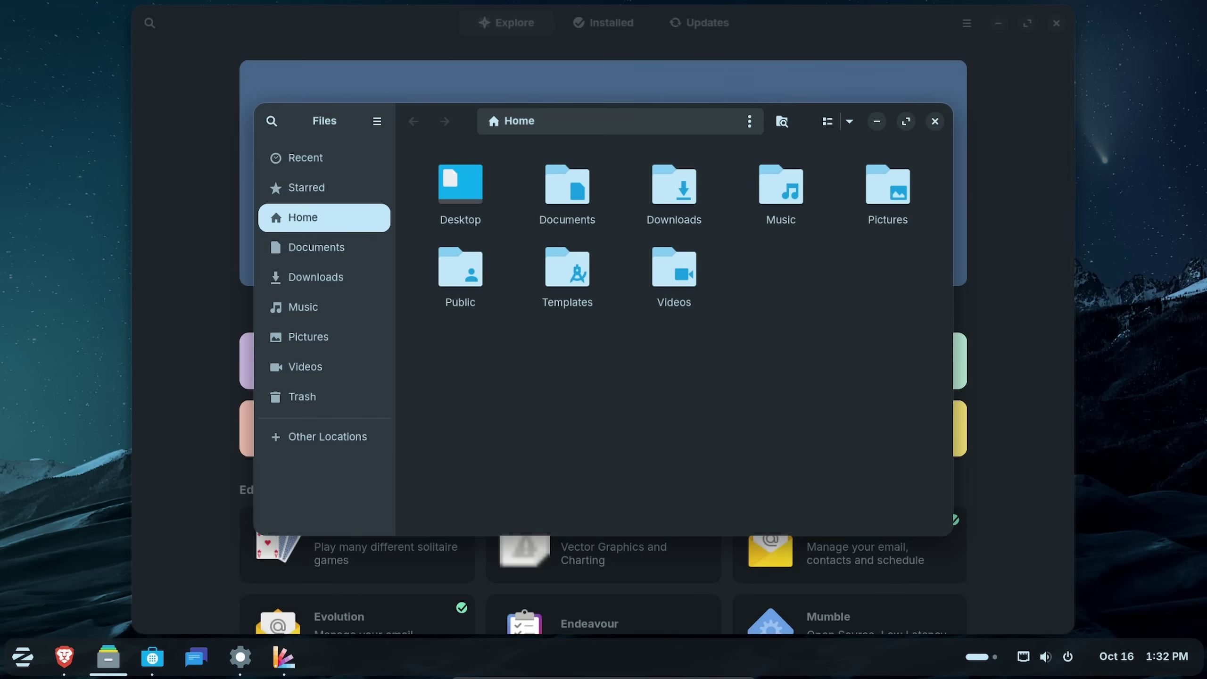
drag(802, 122, 418, 63)
drag(801, 44, 469, 54)
drag(727, 35, 465, 83)
drag(649, 104, 428, 72)
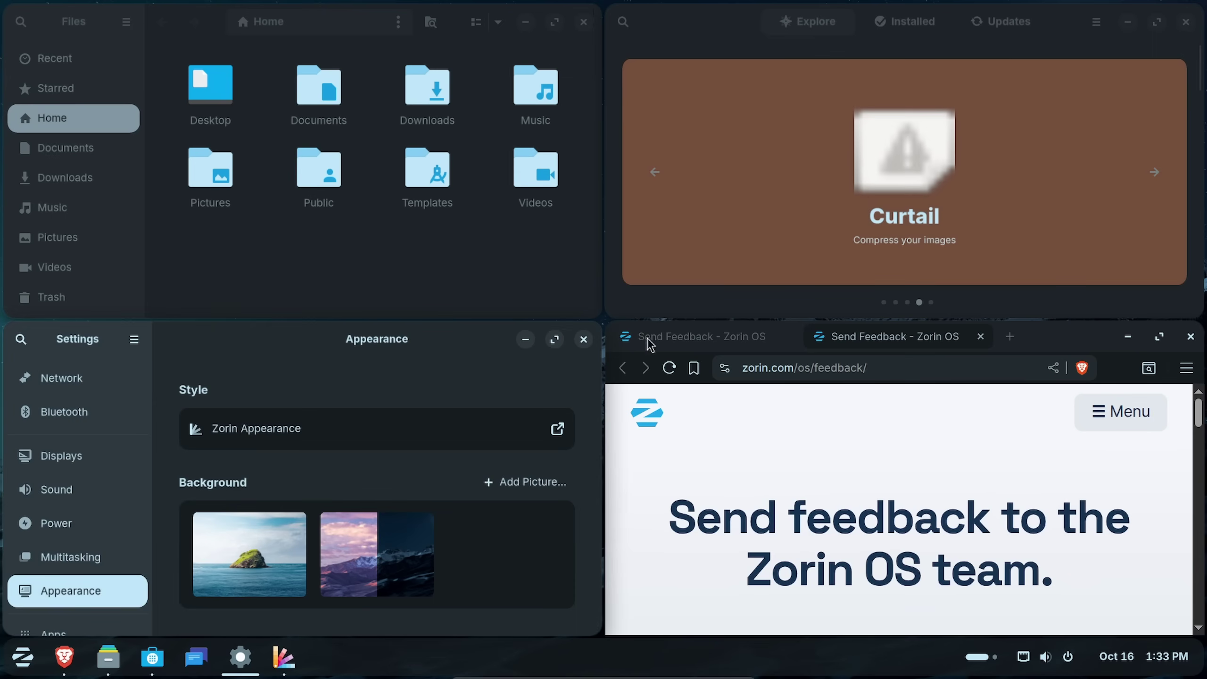
drag(670, 24, 651, 65)
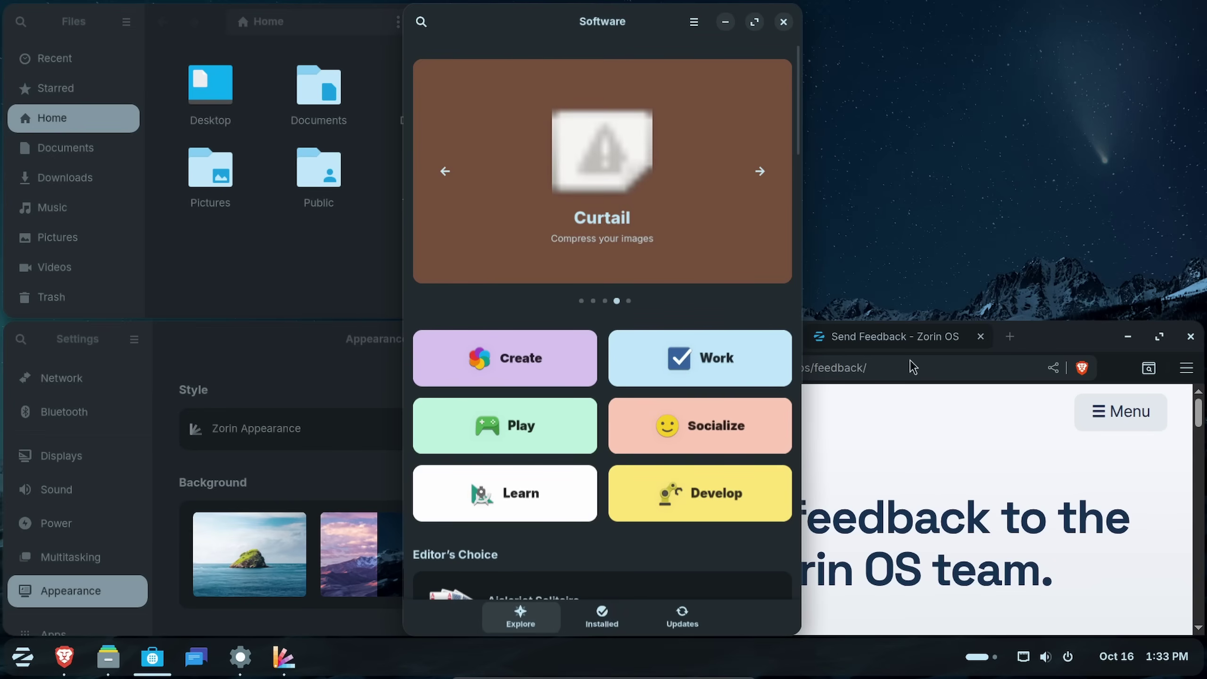
drag(1033, 348, 689, 71)
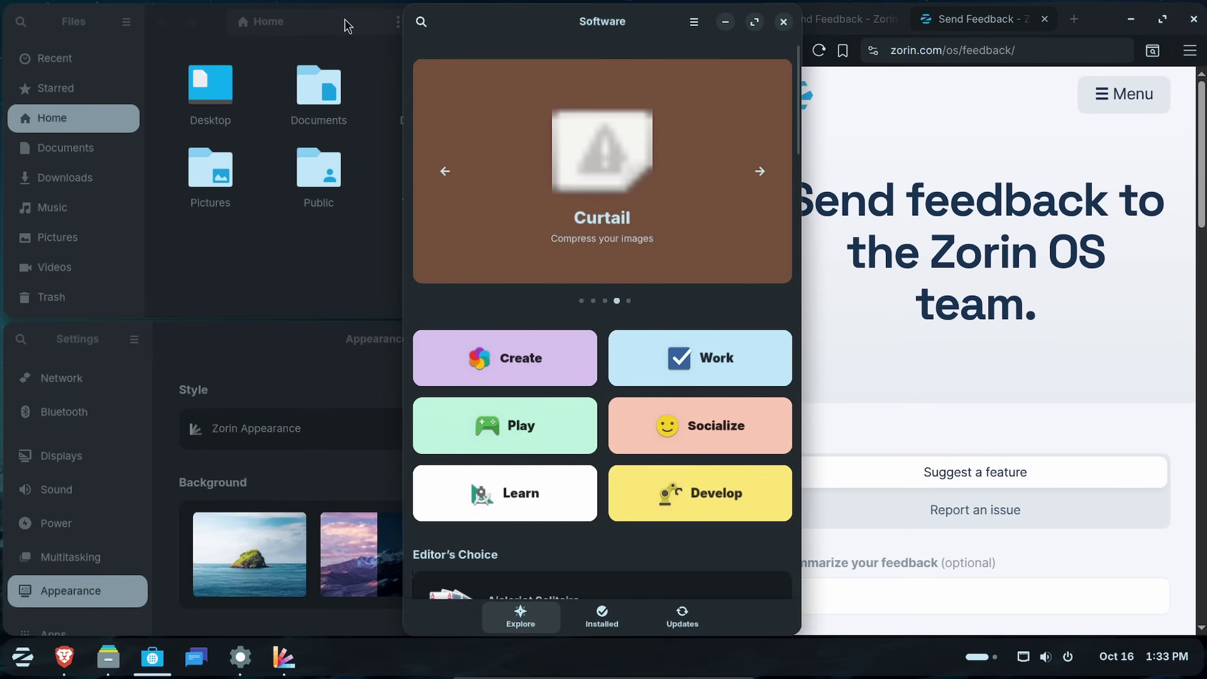
drag(221, 24, 622, 88)
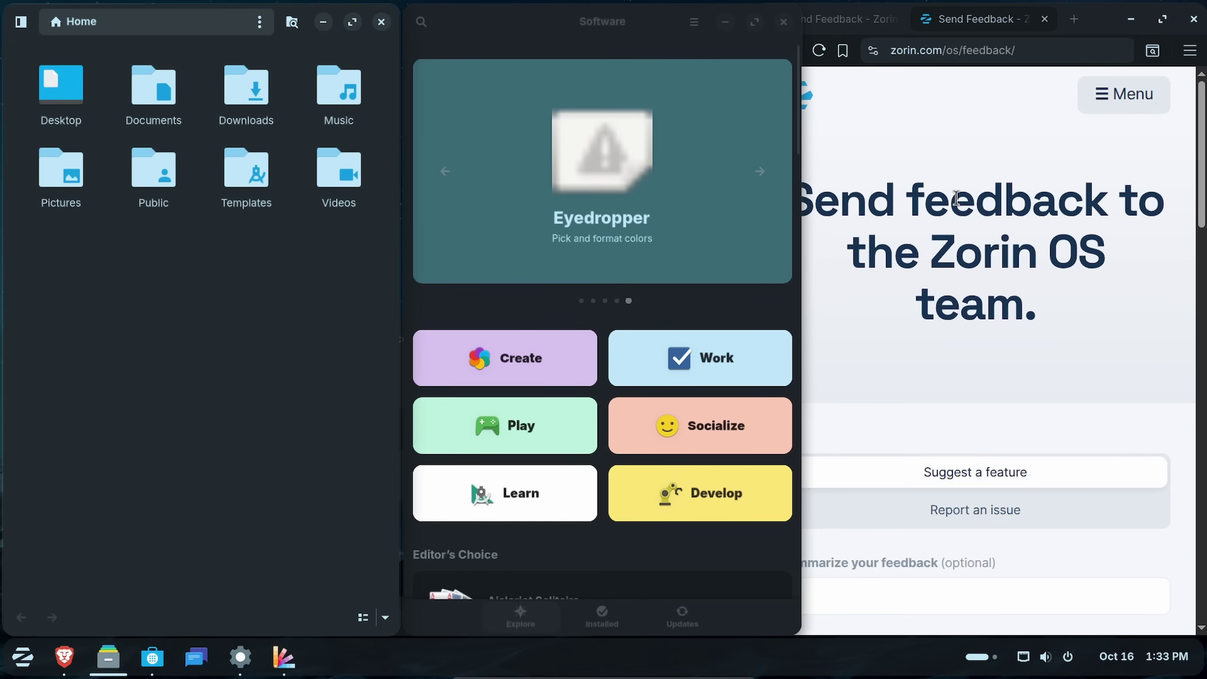
- Snap the Software window into the middle column between Files and Brave
click(841, 154)
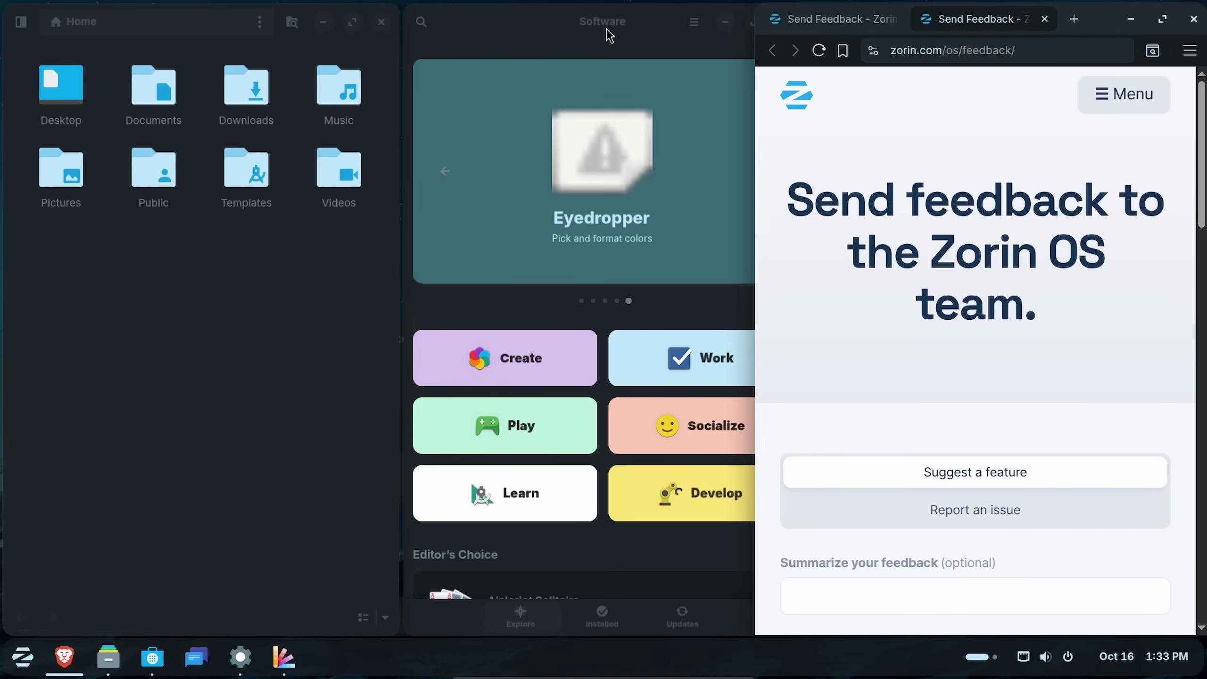
click(547, 32)
drag(686, 38, 669, 76)
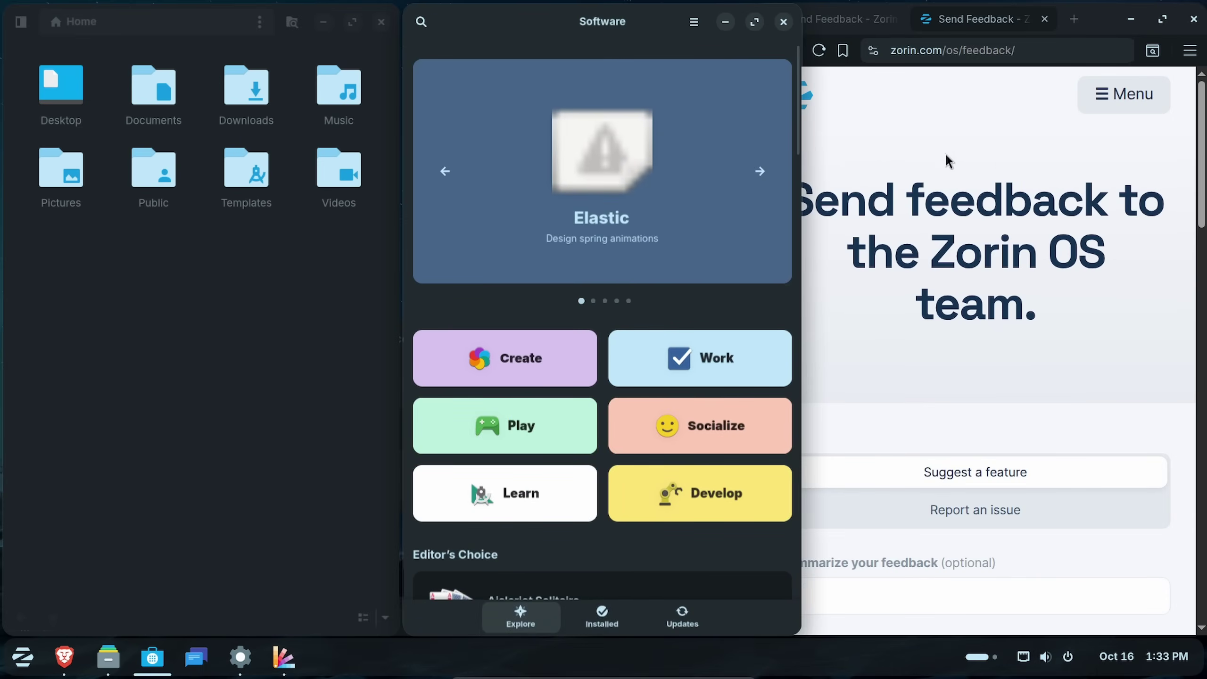
click(905, 189)
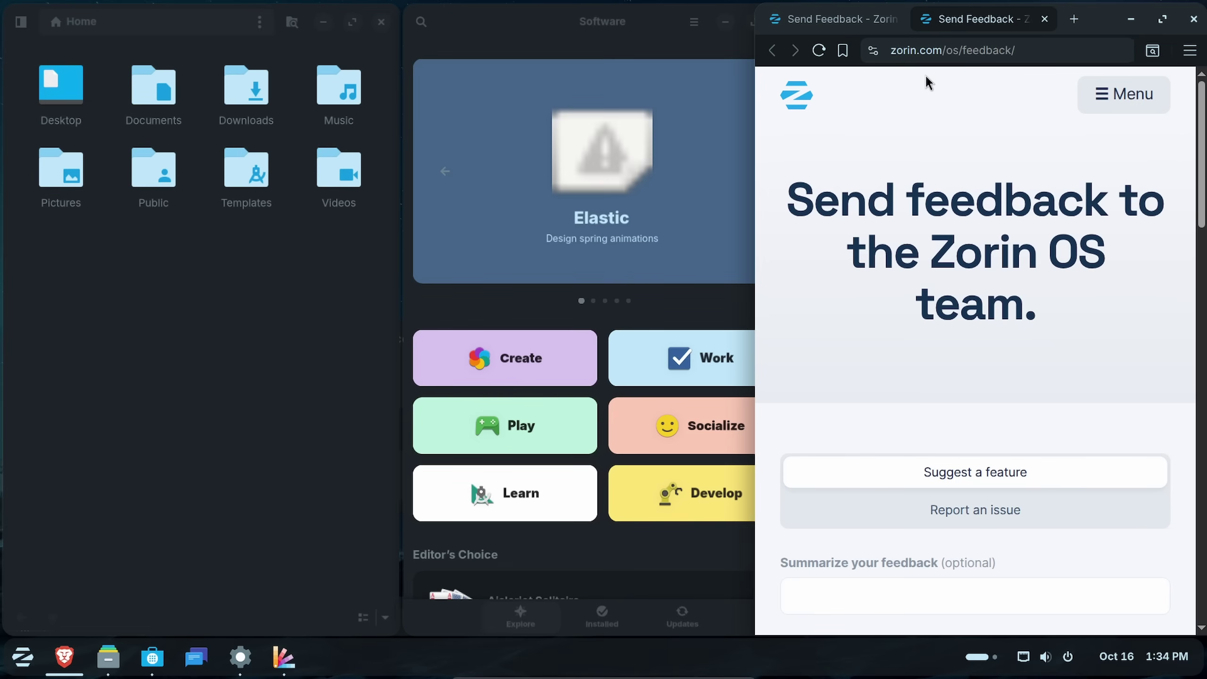
click(594, 303)
click(598, 313)
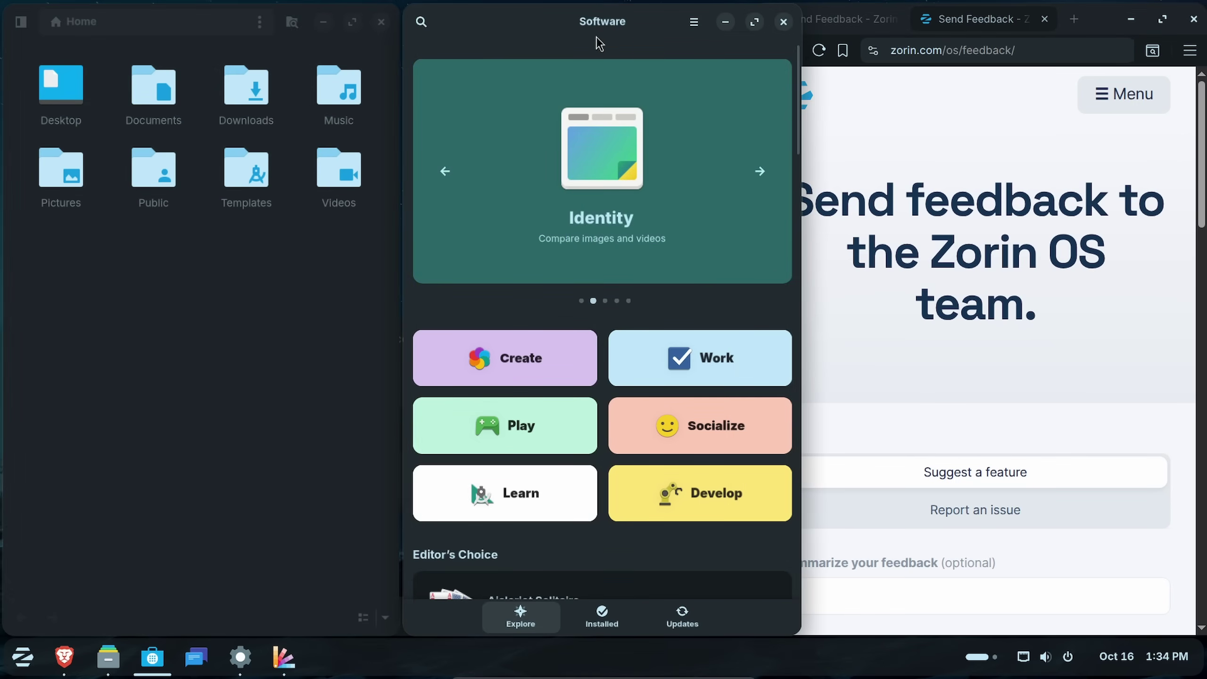
drag(559, 22, 657, 67)
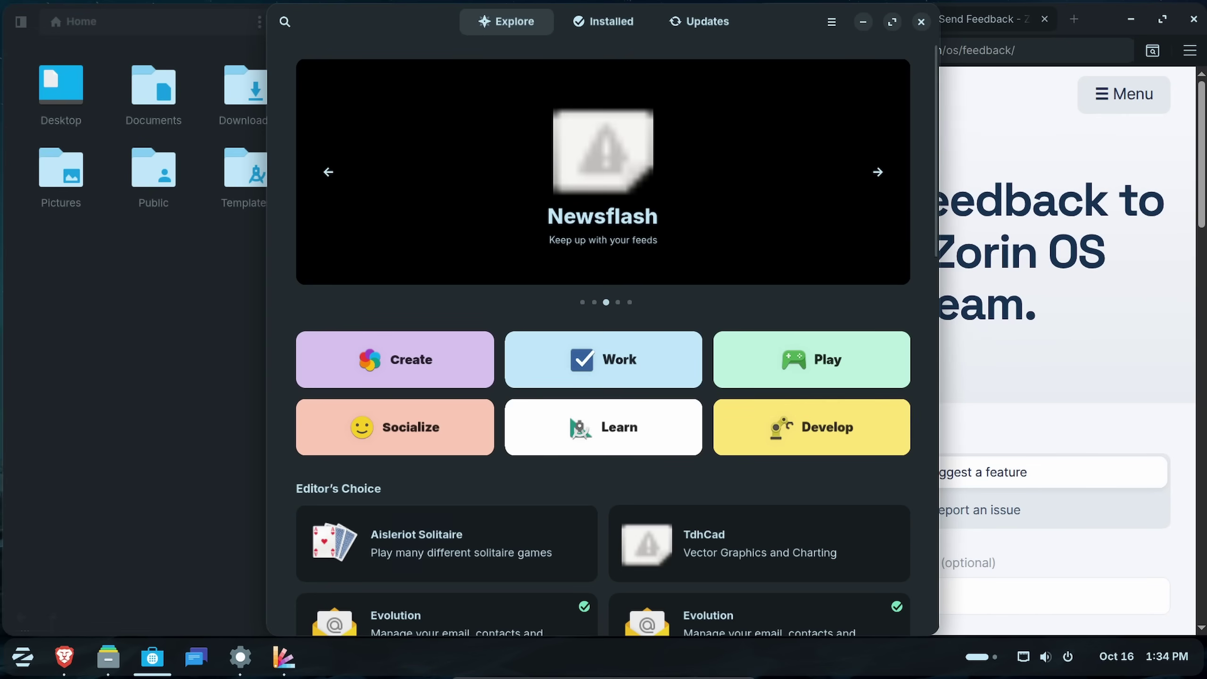
- Launch Zorin Appearance by searching 'zorin' in the app menu
click(19, 665)
text(zorin)
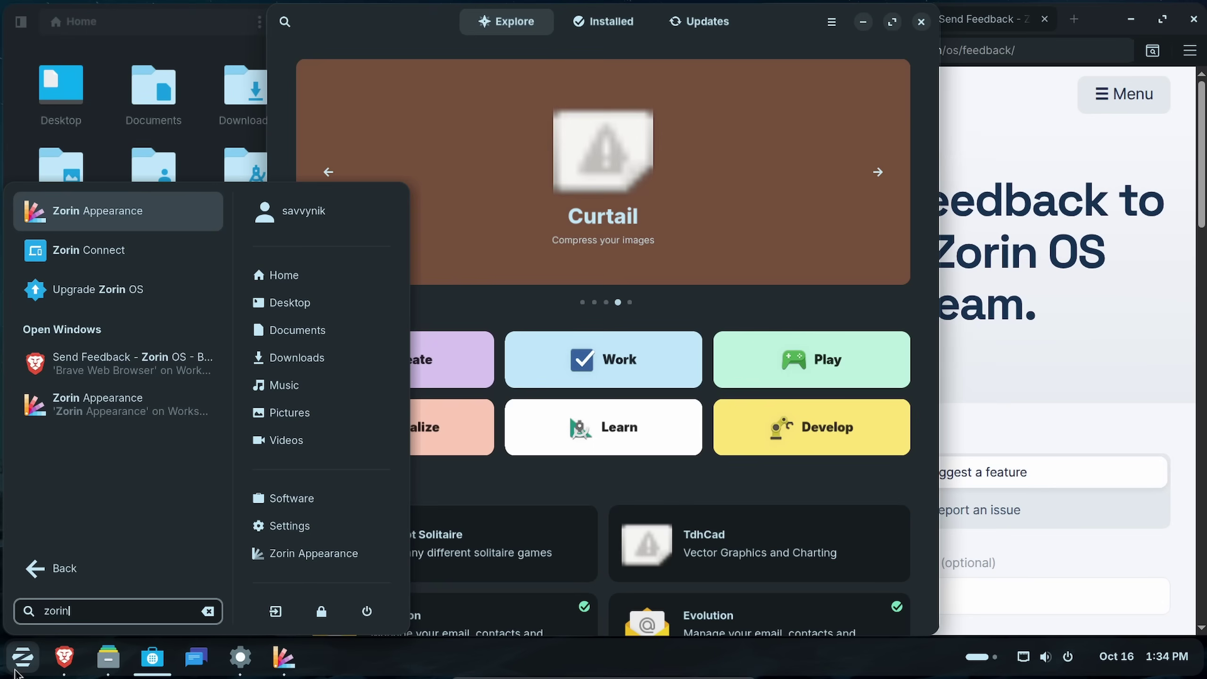
key(Return)
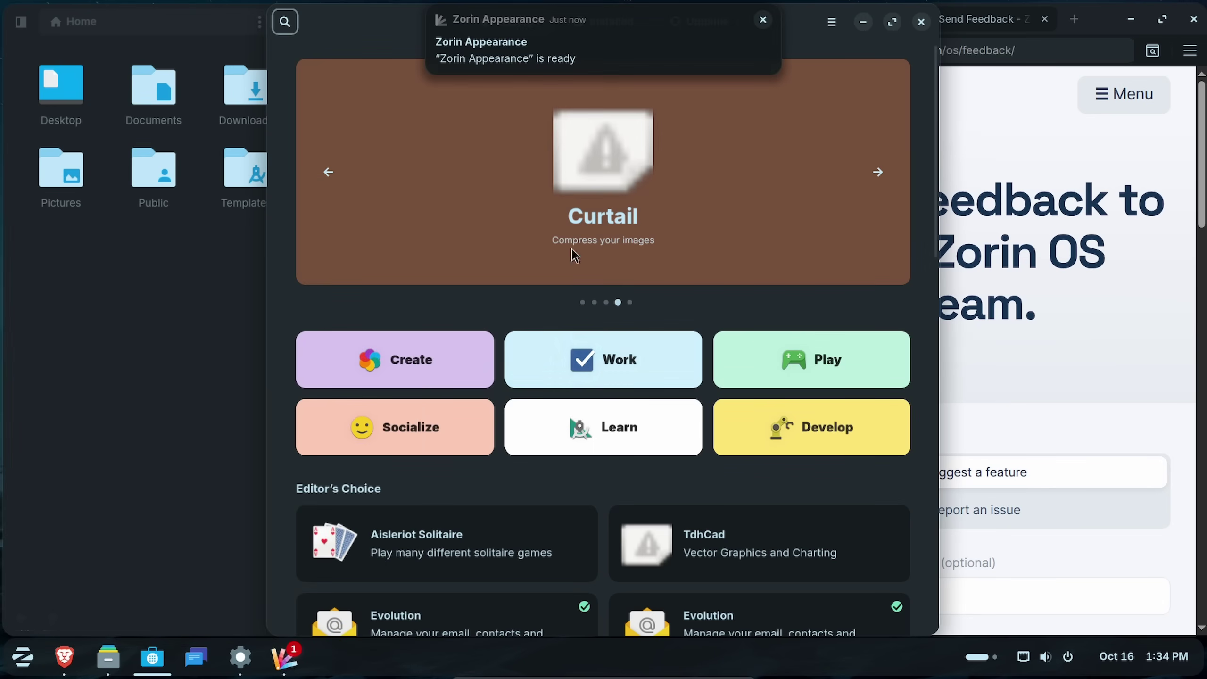
click(552, 49)
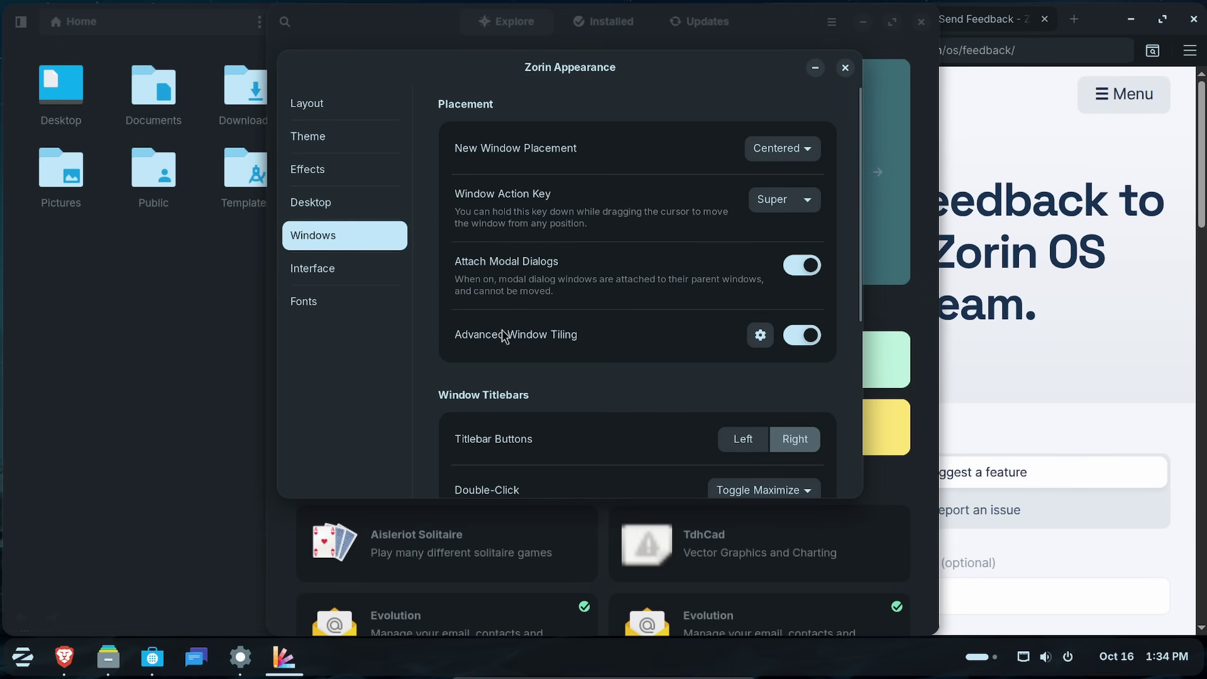
- Open the advanced Tiling Shell settings and scroll through its gap and Snap Assistant options
click(760, 335)
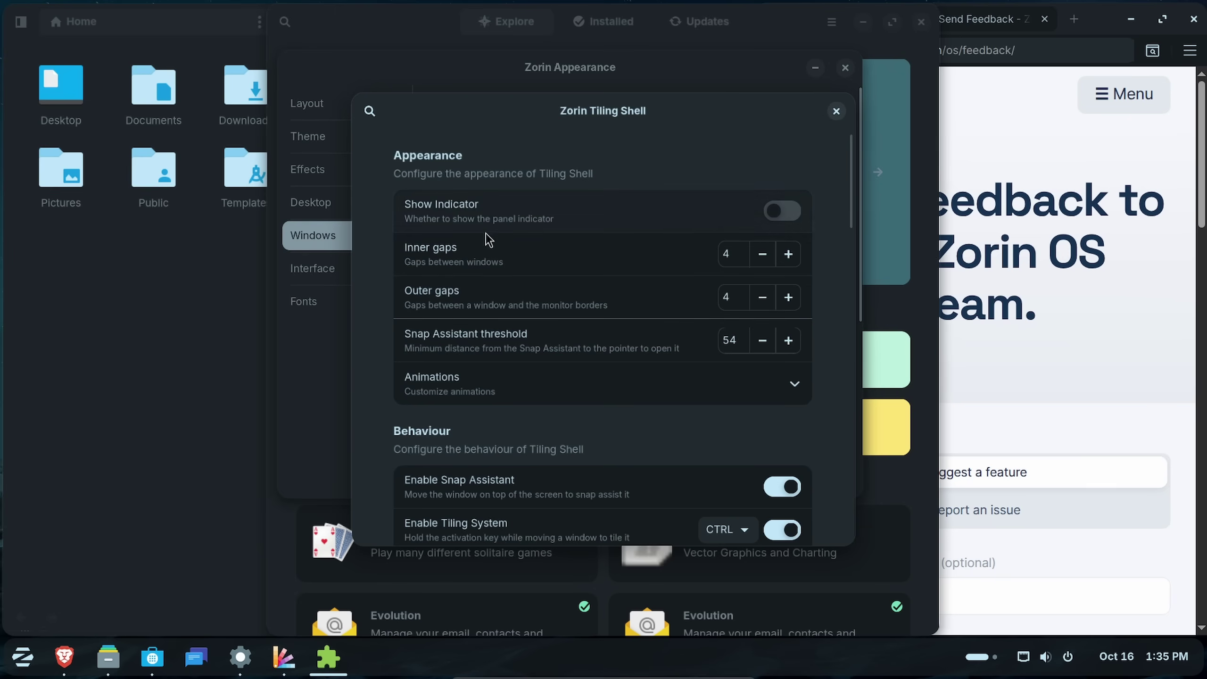
scroll(549, 287, down, 5)
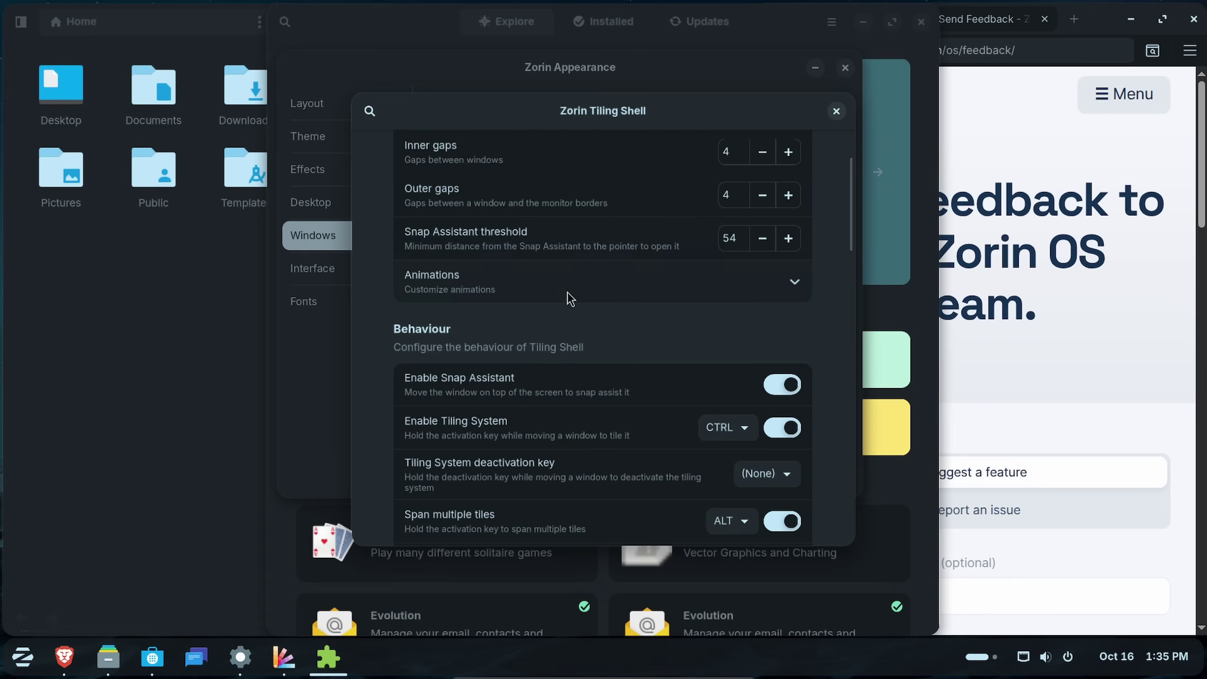
scroll(612, 305, down, 8)
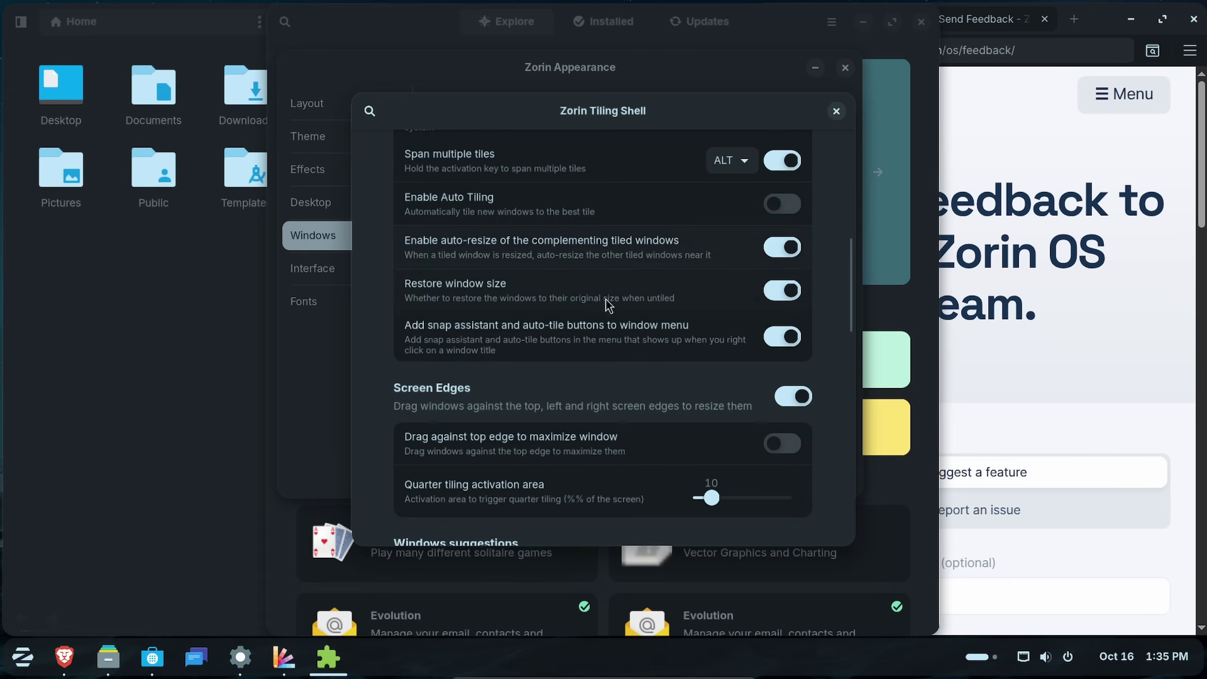
scroll(603, 309, down, 6)
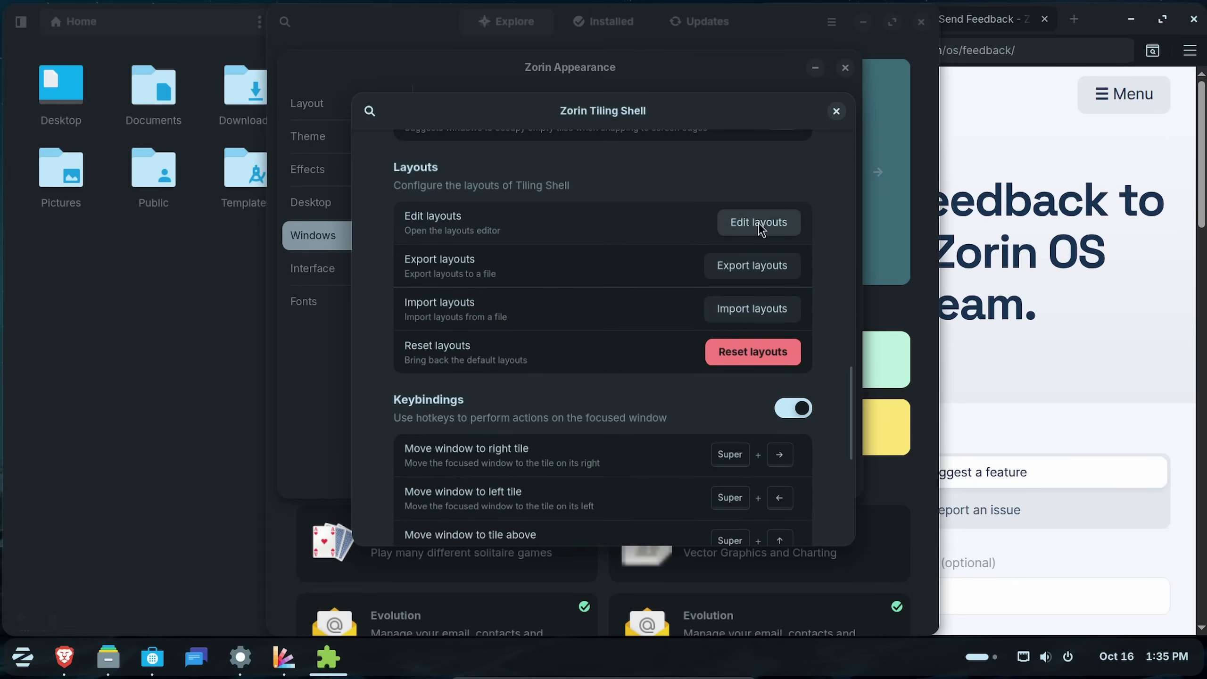
scroll(609, 245, down, 3)
scroll(609, 250, down, 1)
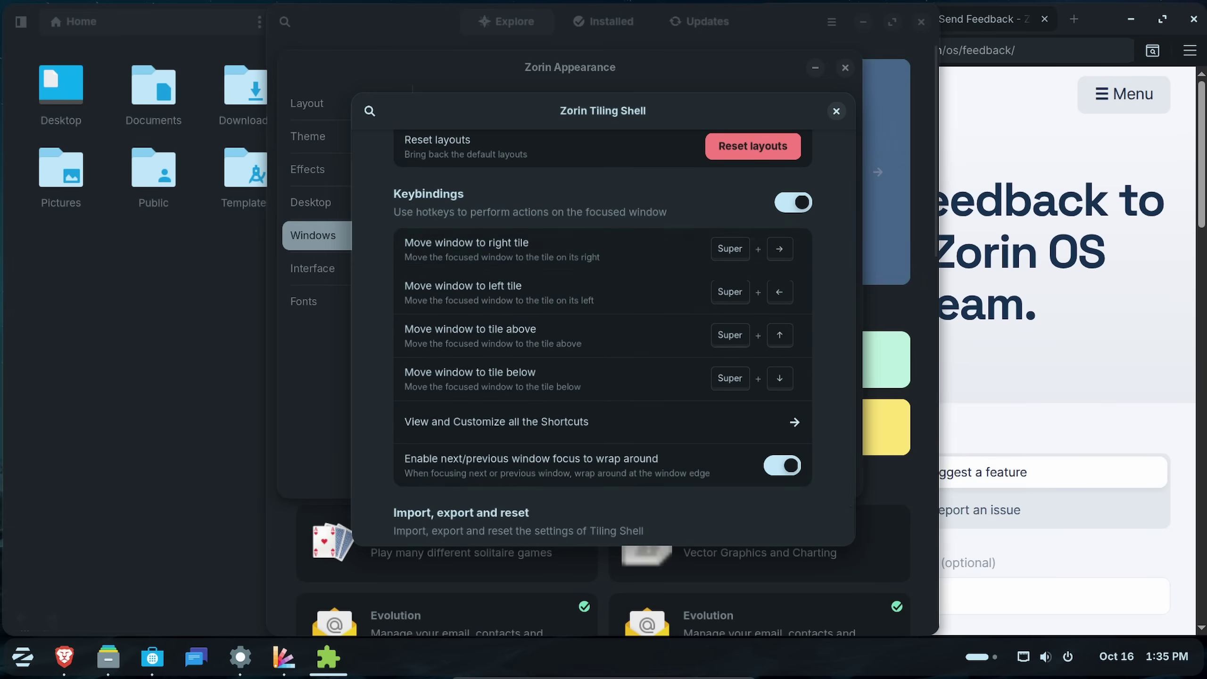
scroll(647, 329, down, 3)
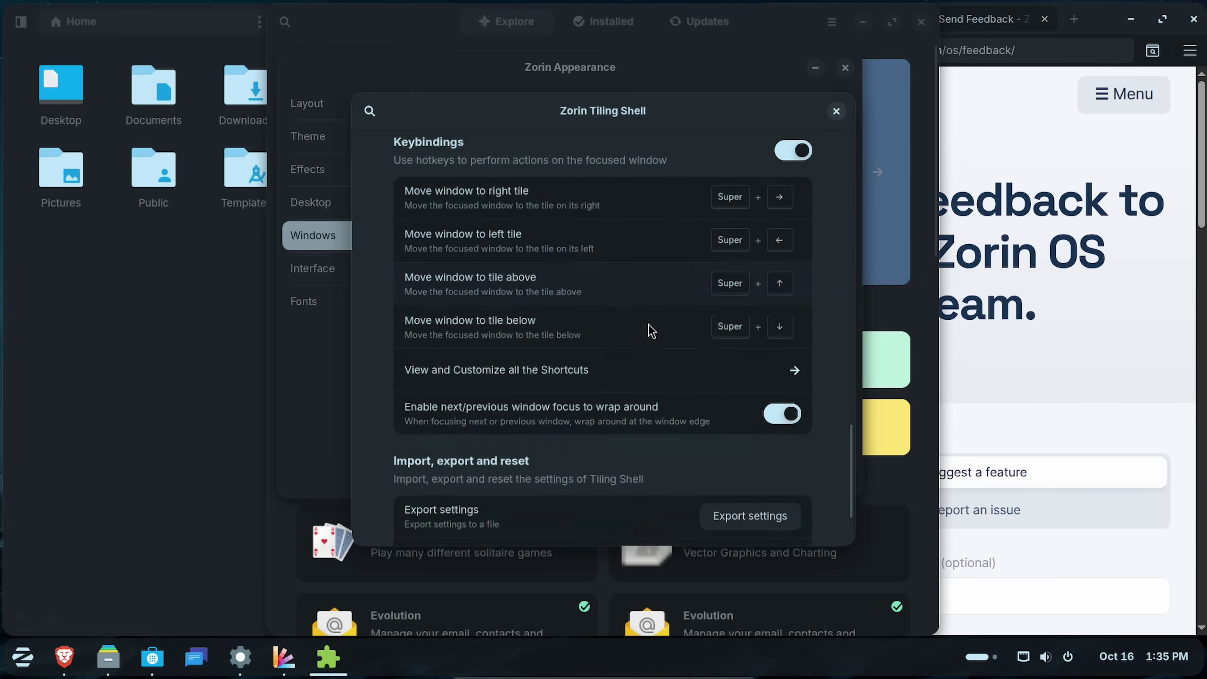
scroll(612, 408, up, 15)
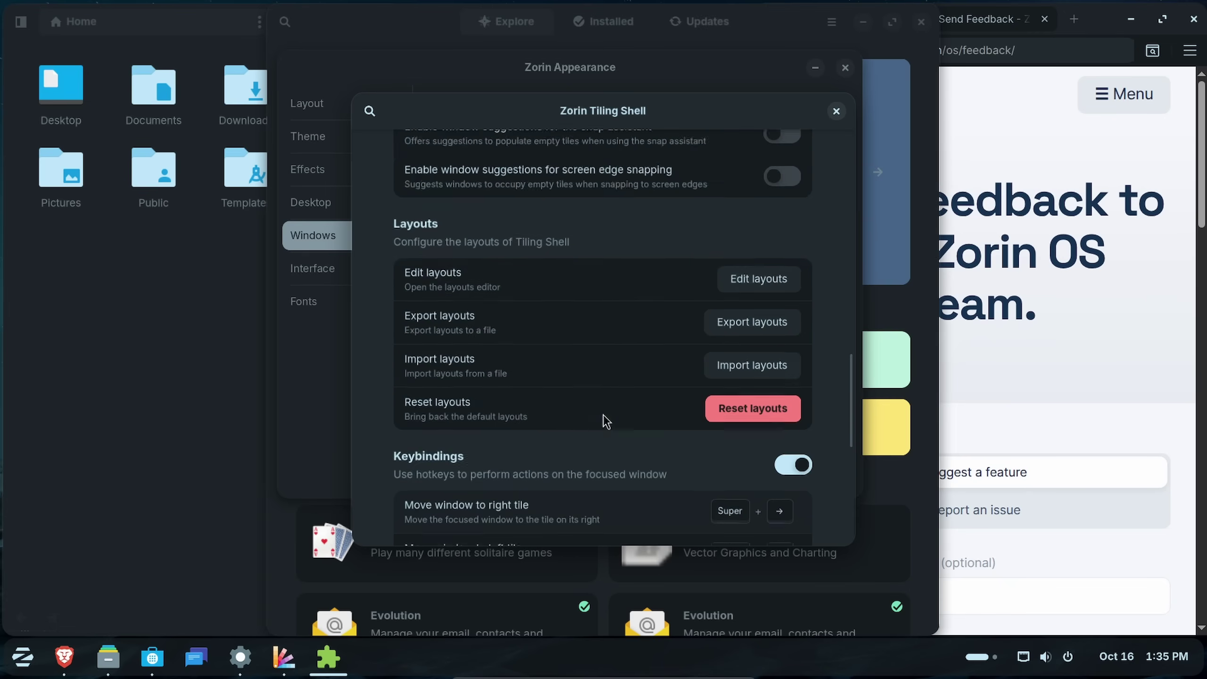
scroll(608, 403, up, 10)
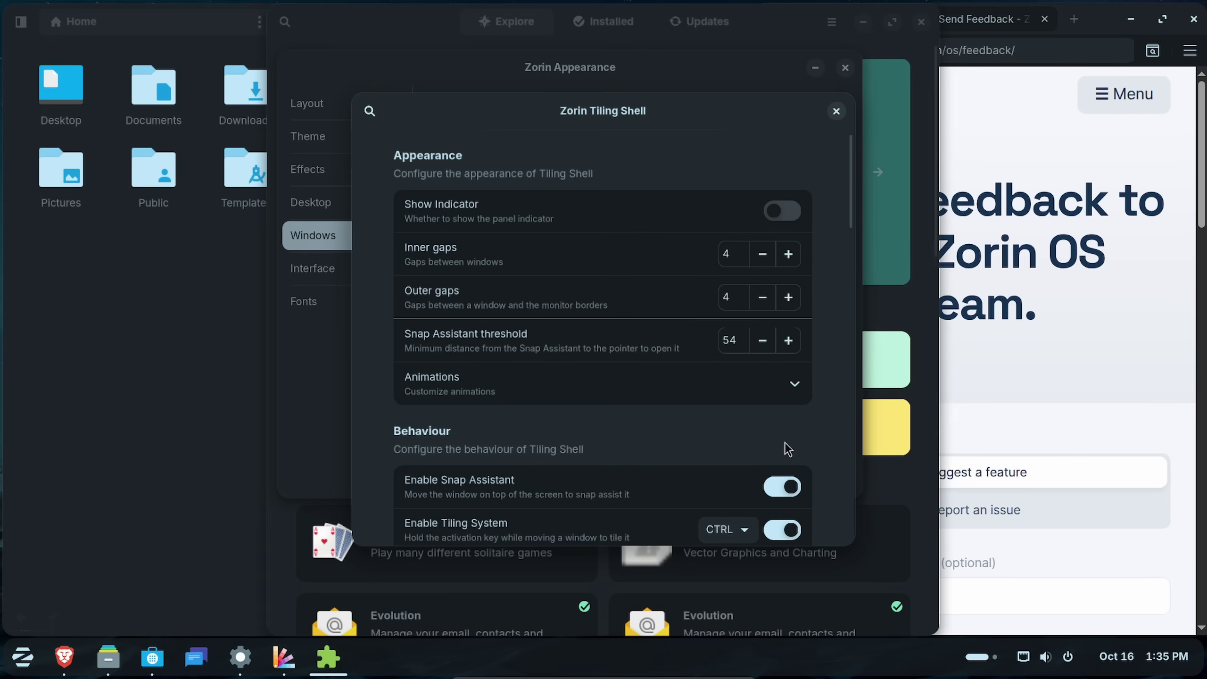
- Close the Tiling Shell settings, review the Windows page, and close Zorin Appearance
key(Escape)
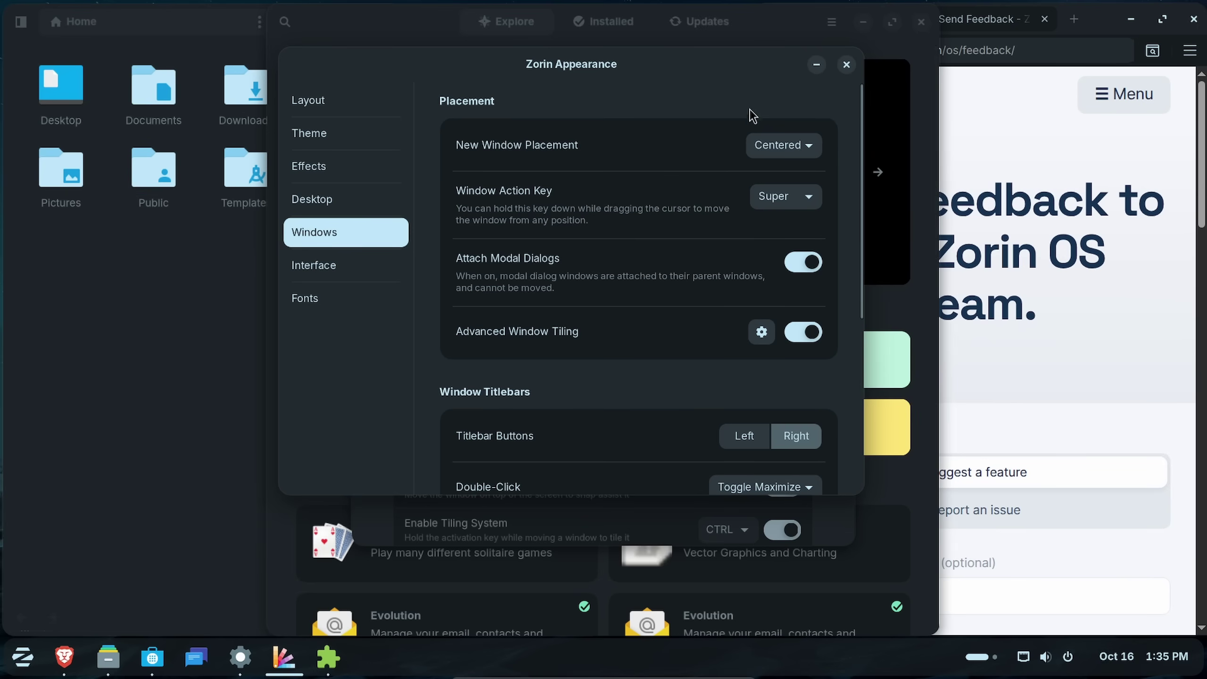
scroll(694, 166, down, 5)
scroll(697, 190, down, 2)
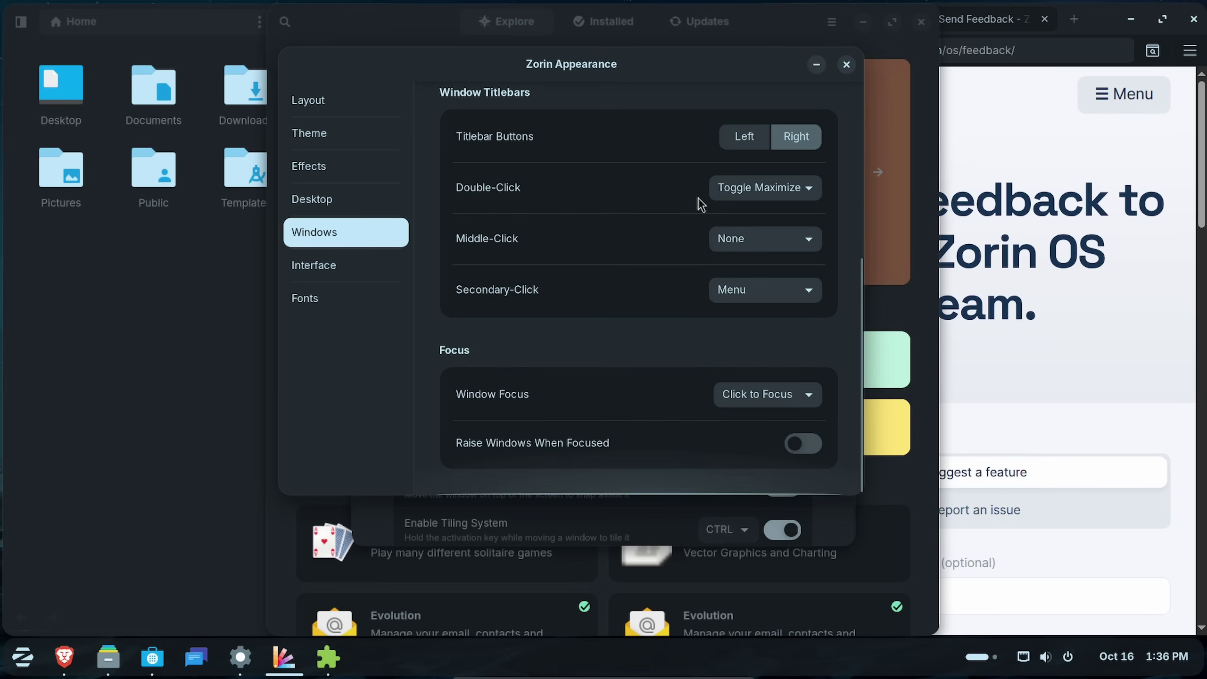
click(847, 64)
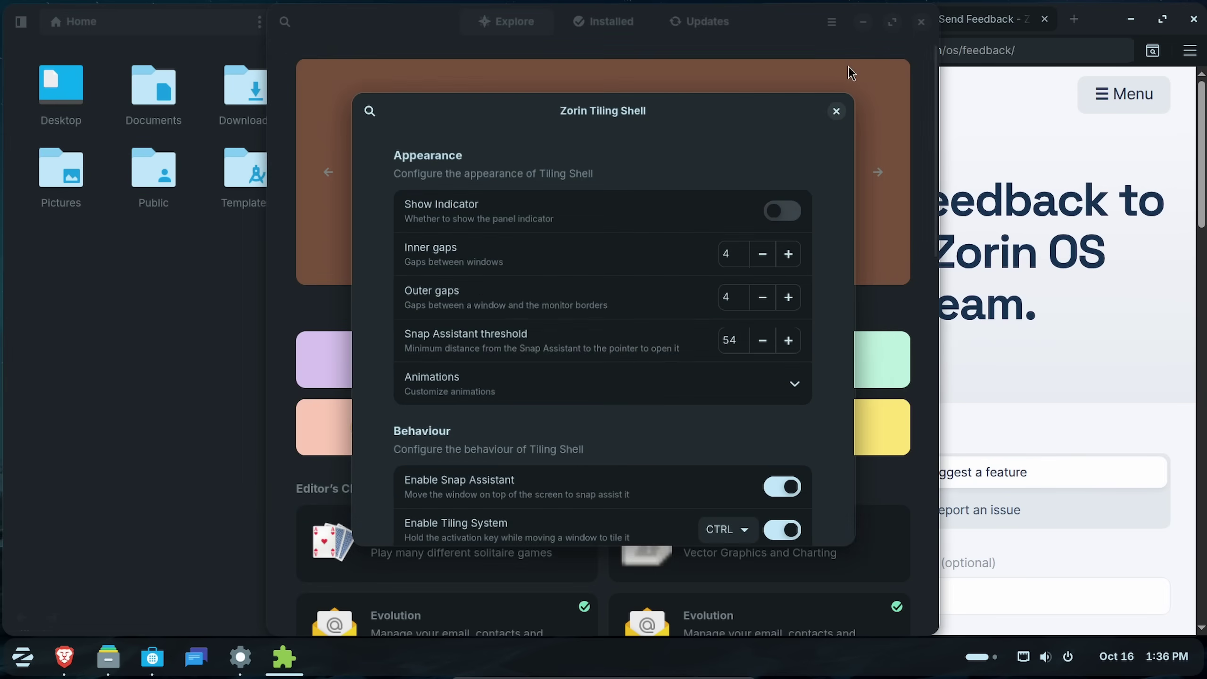
- Close the Tiling Shell, Files, Brave and Settings windows
click(837, 110)
click(233, 53)
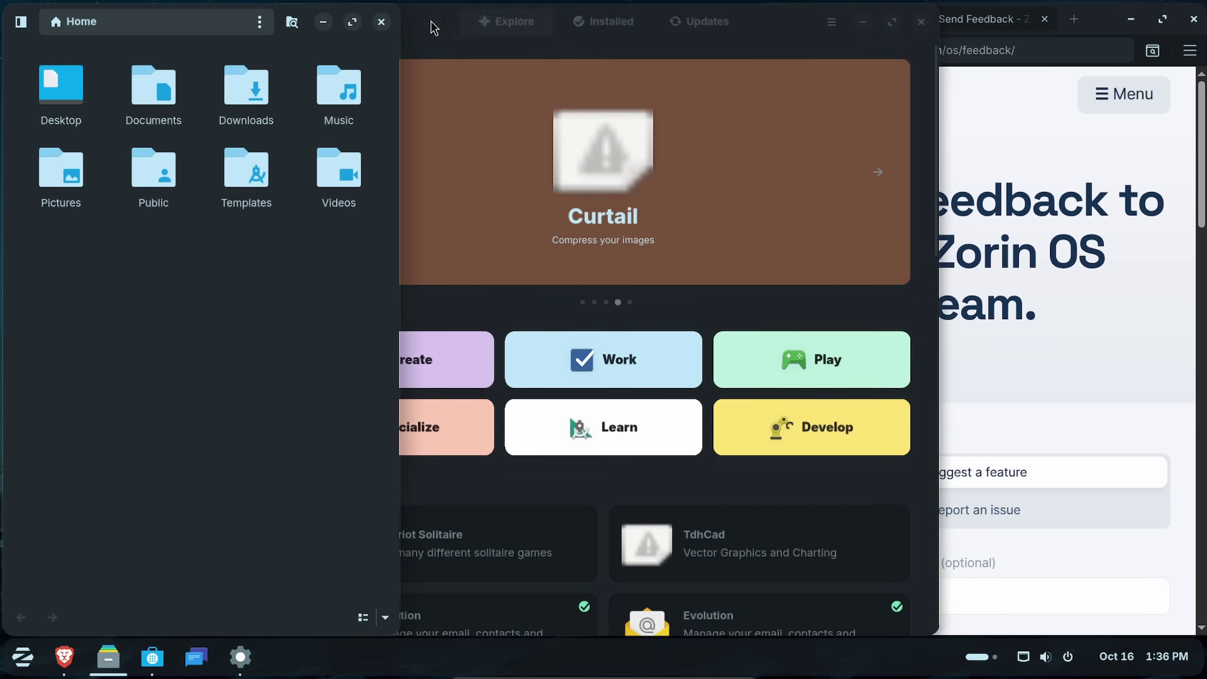
click(381, 22)
click(1193, 19)
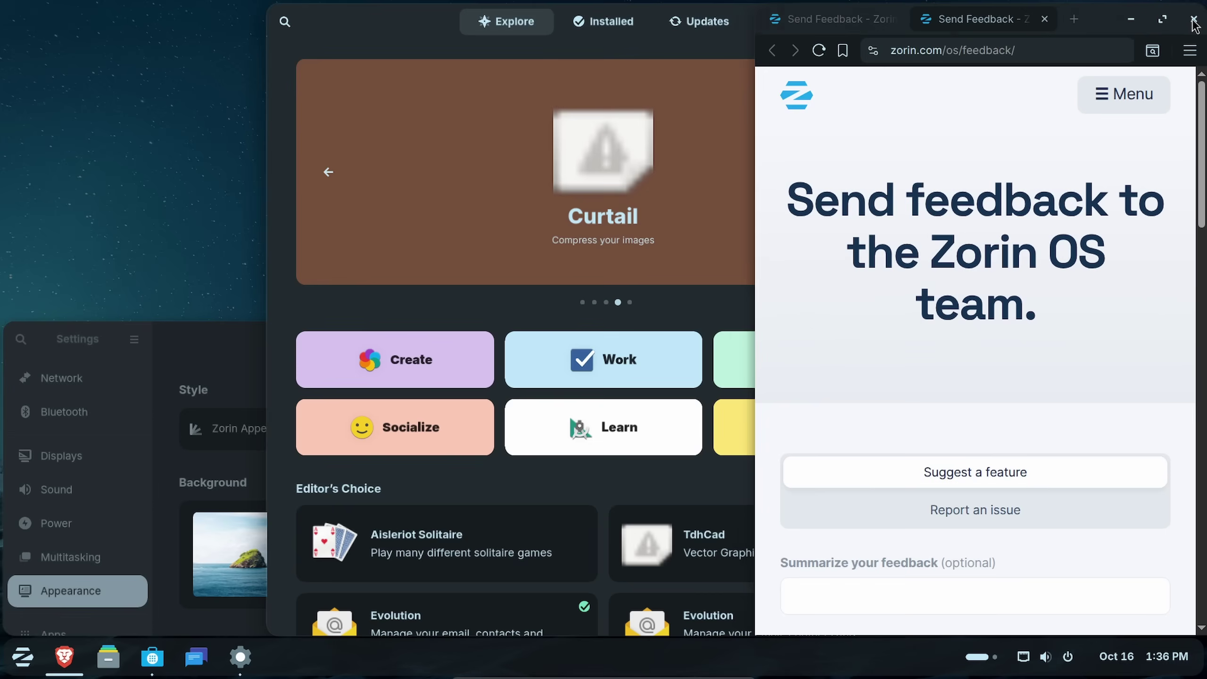
click(1053, 210)
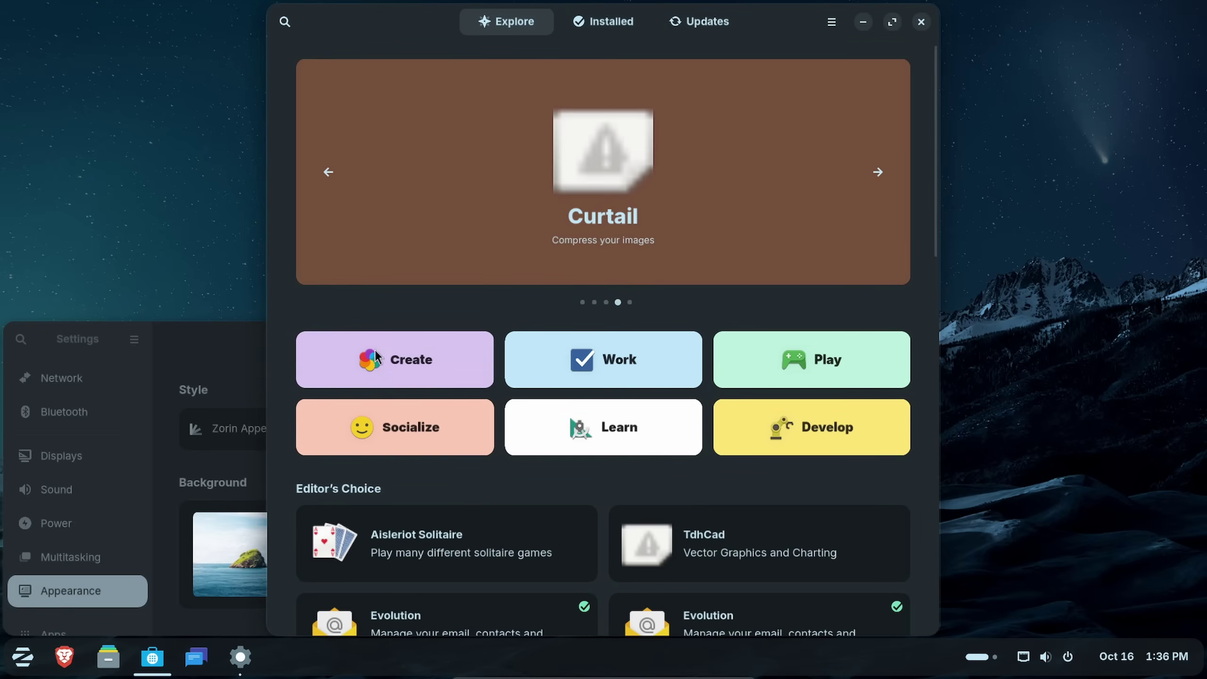
click(185, 358)
click(580, 338)
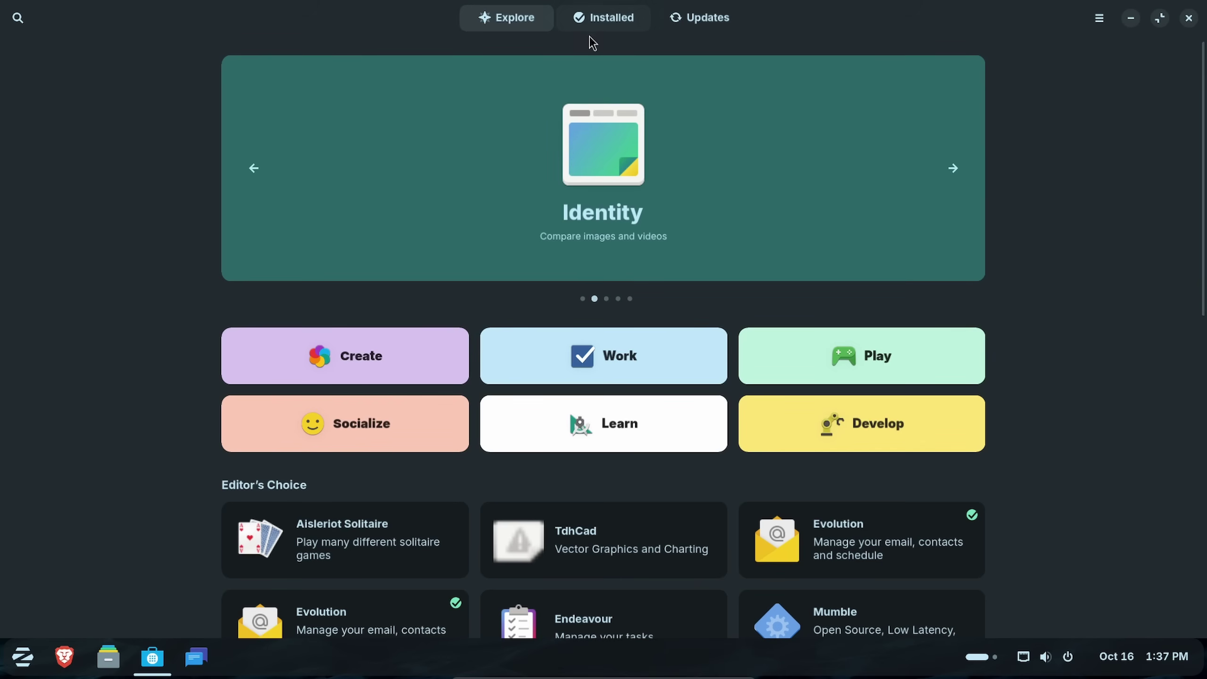
- Search Software for 'obs' and open Obsidian's app page, checking its Flathub source
click(22, 21)
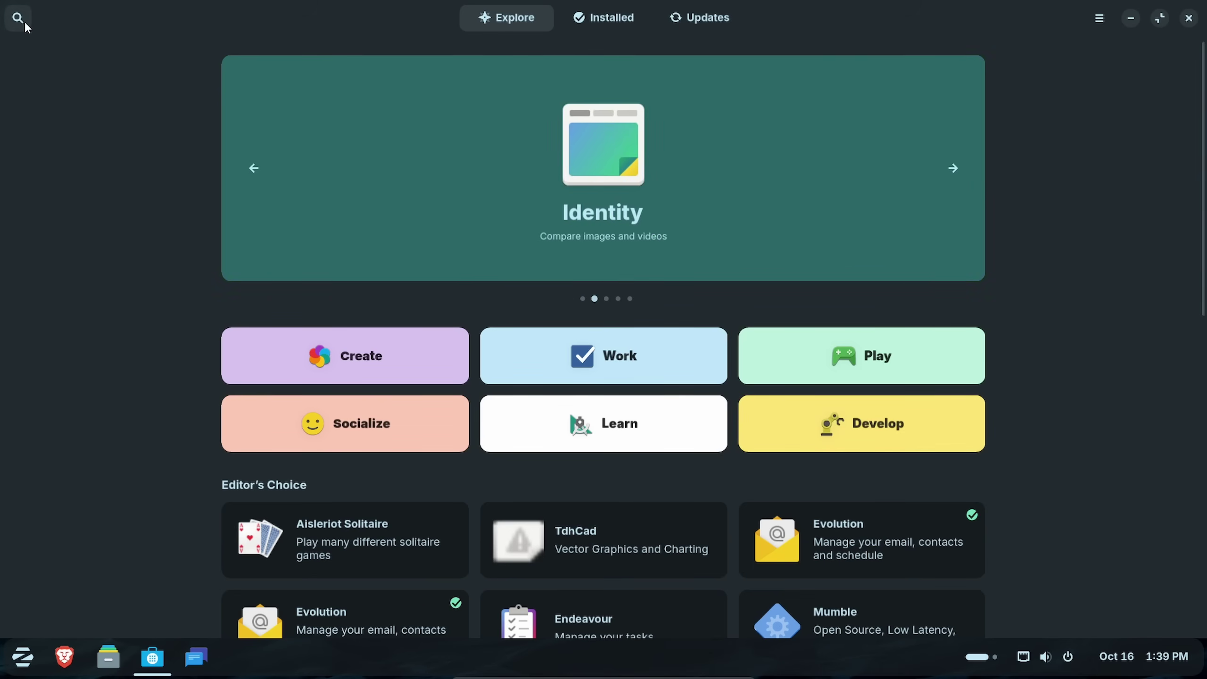
click(19, 19)
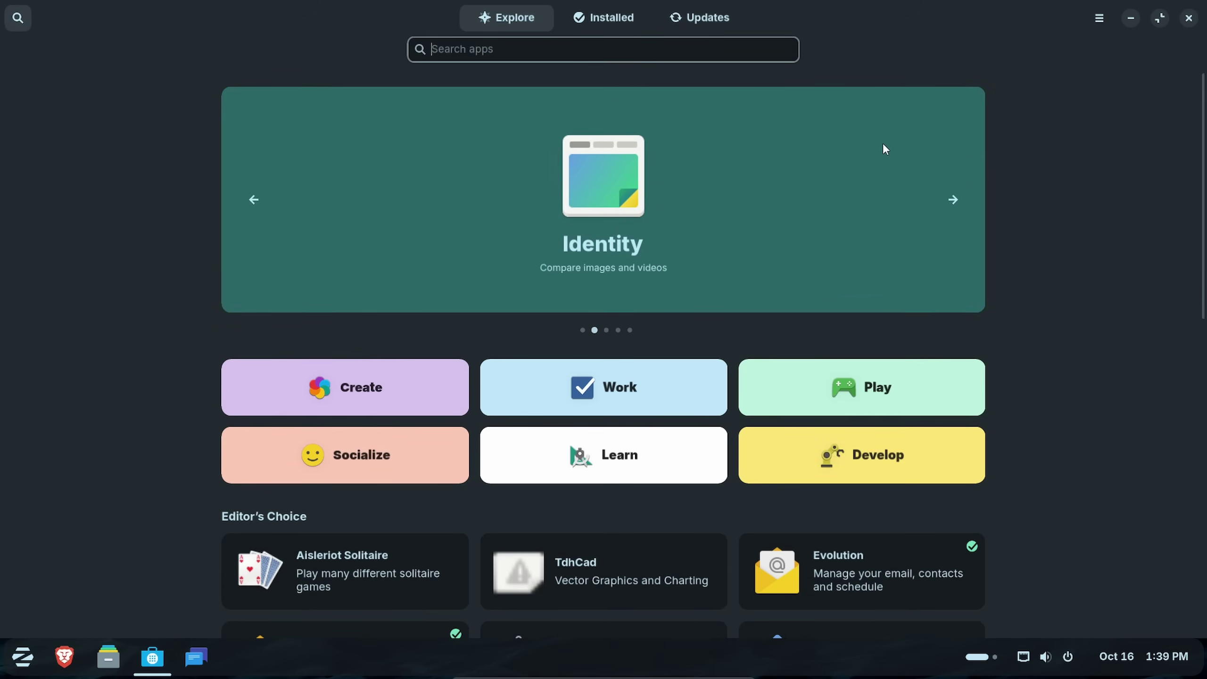
text(obsi)
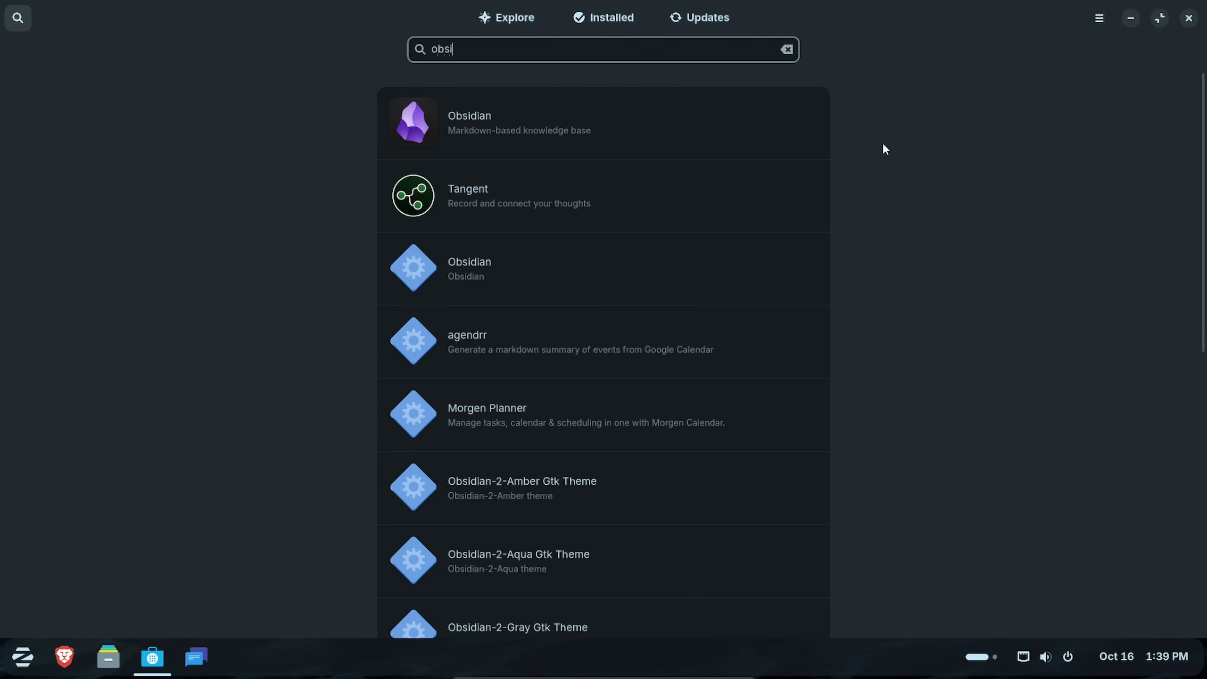
click(741, 142)
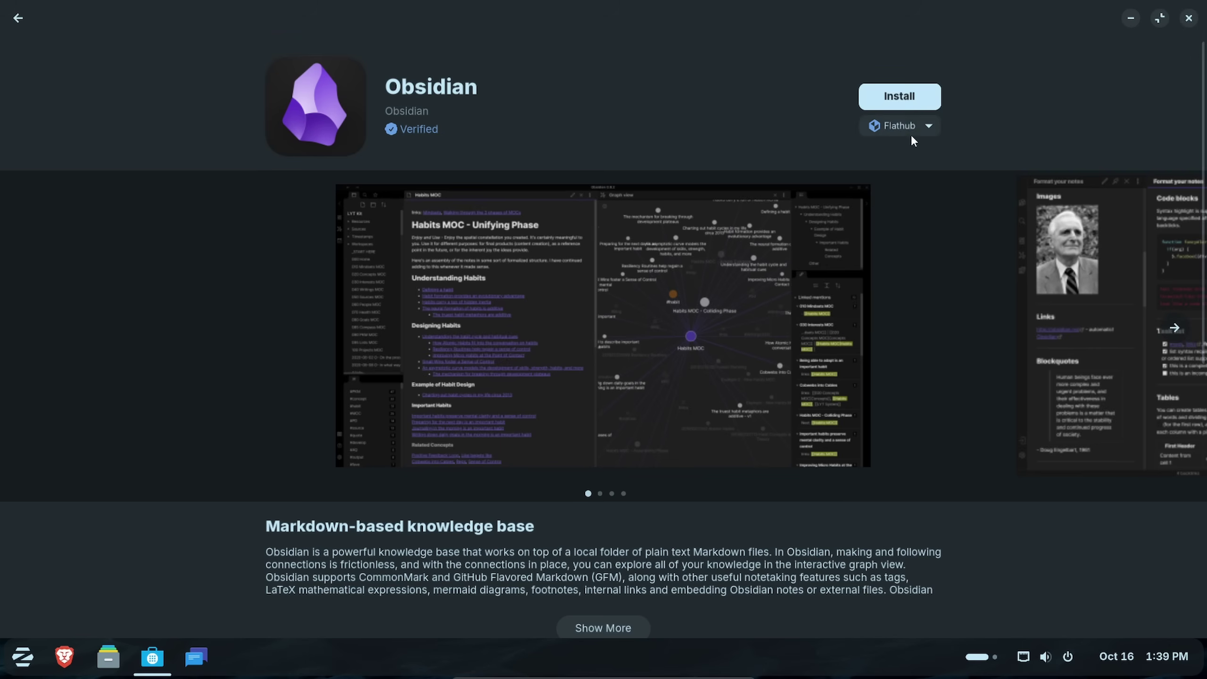
click(914, 135)
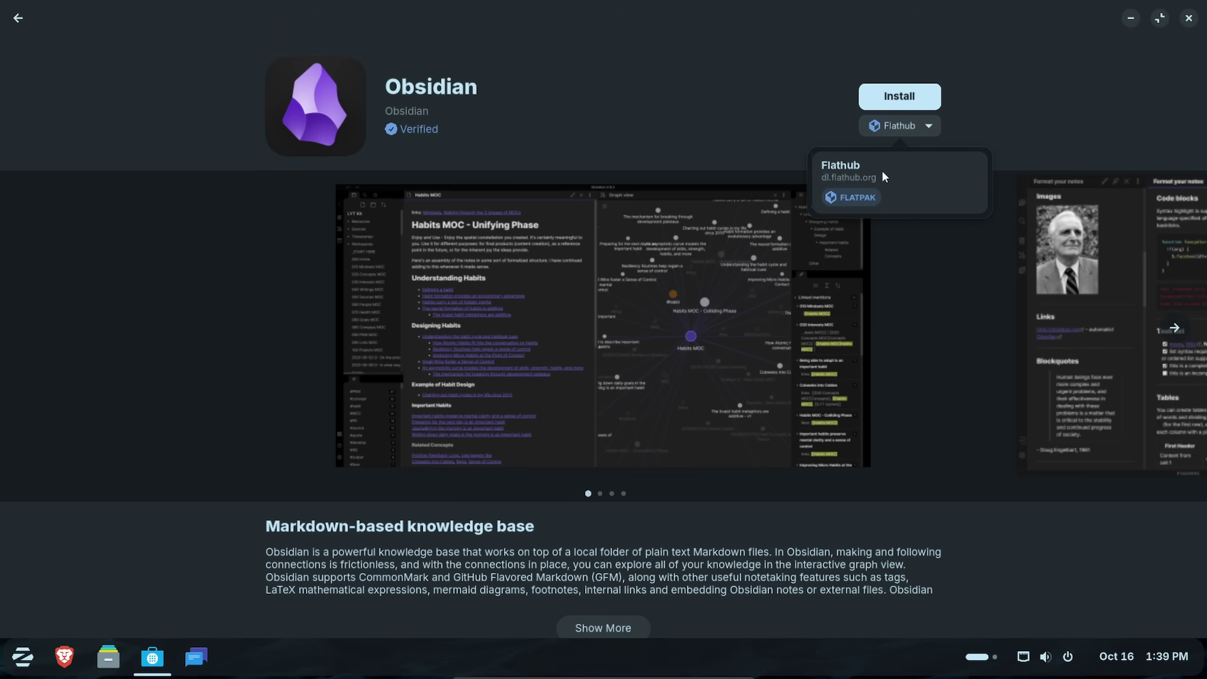
click(1034, 103)
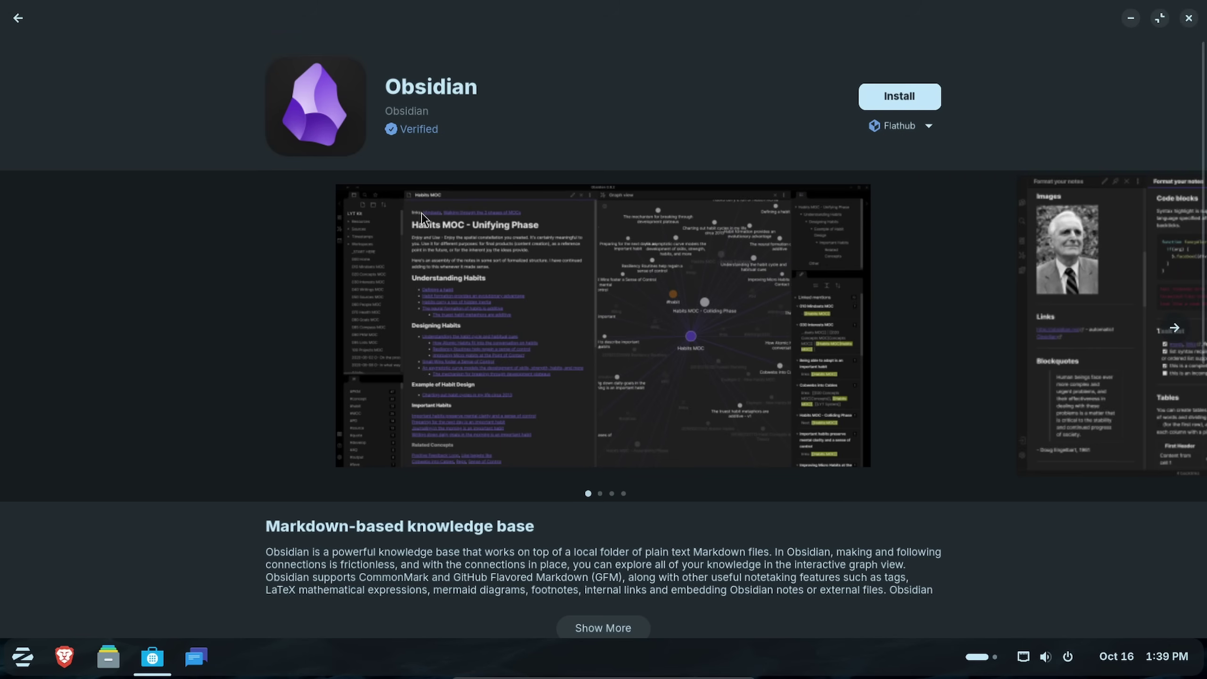
- Search for obsidian and save the Windows installer from obsidian.md into Downloads
click(64, 657)
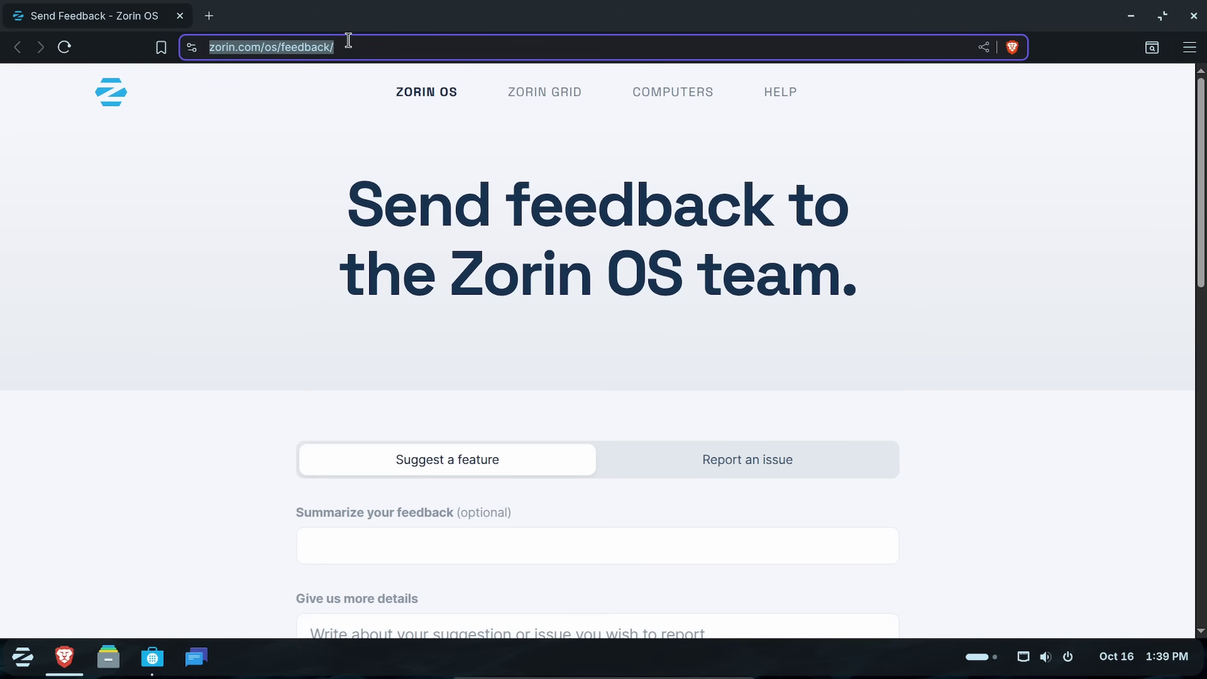
text(obsidian)
key(Return)
click(304, 231)
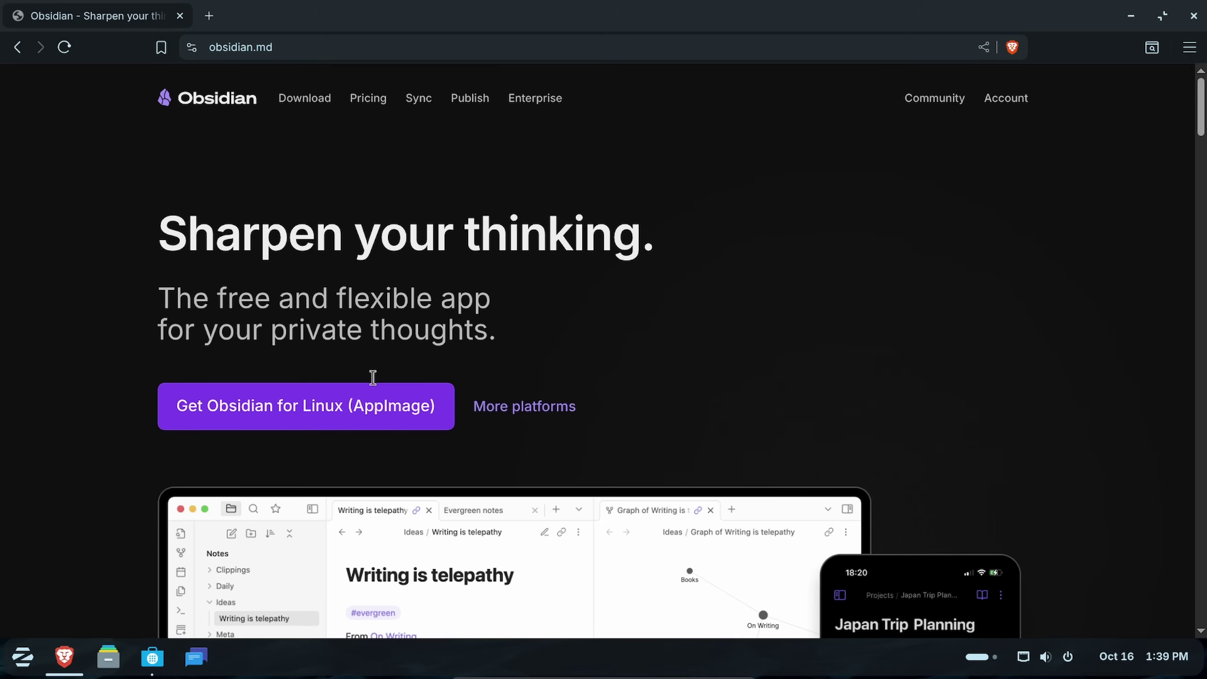
click(525, 407)
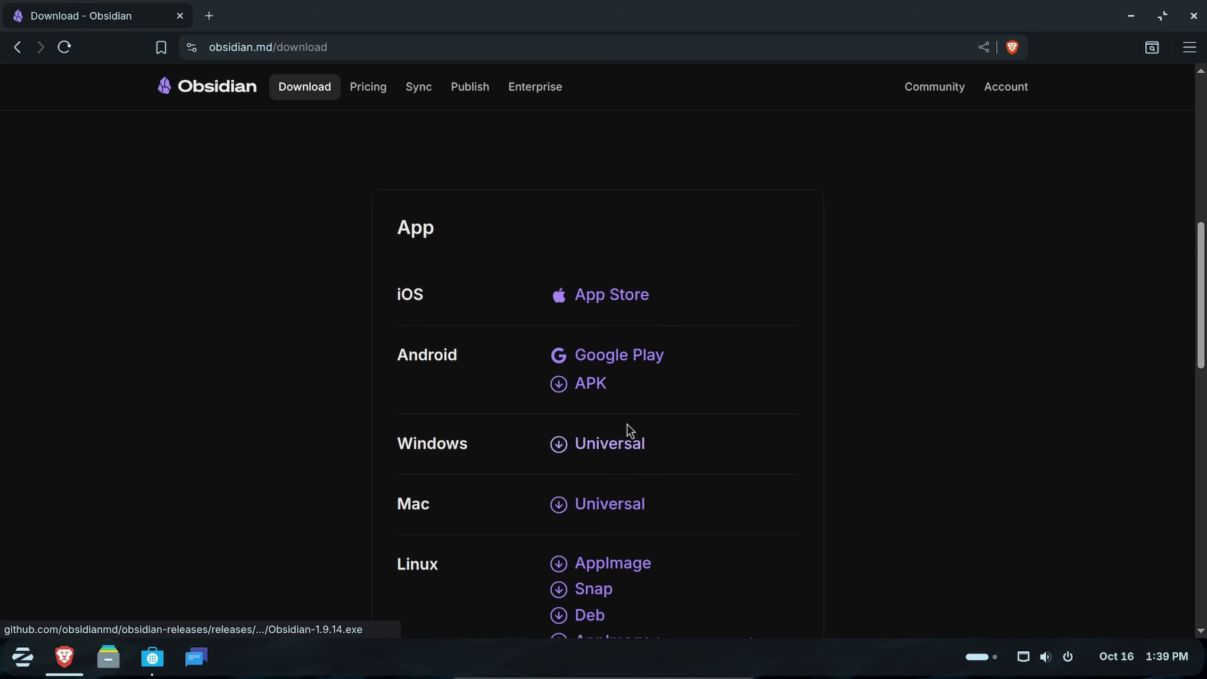
click(627, 448)
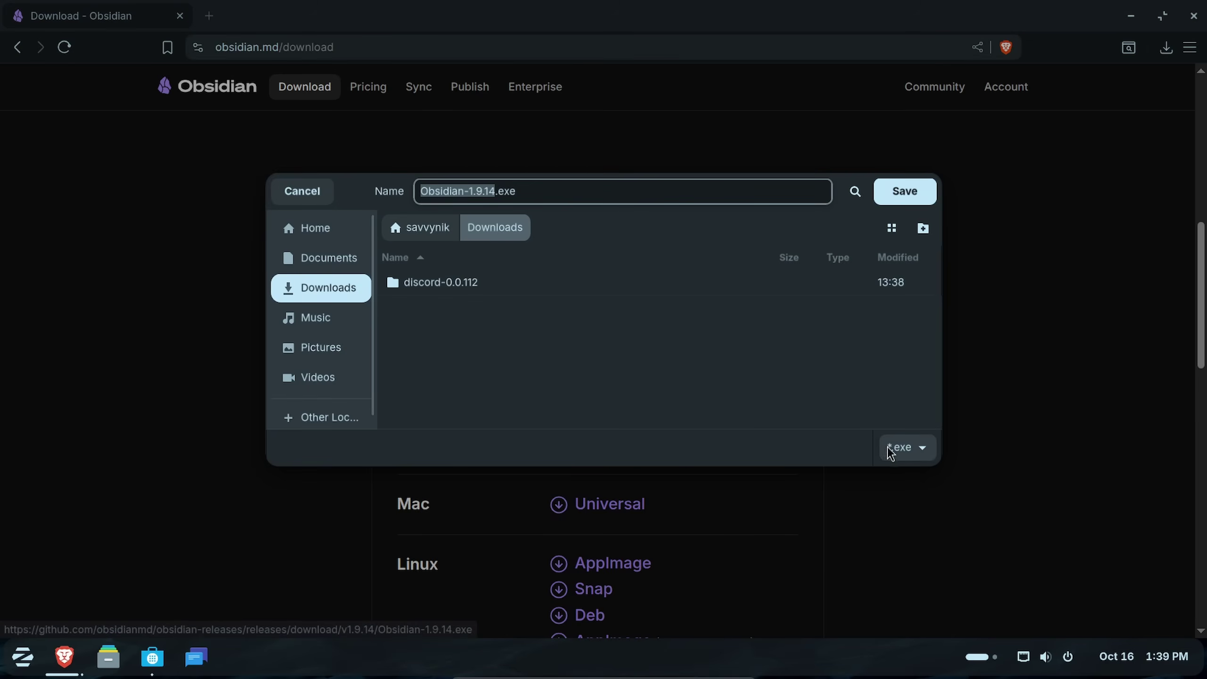
click(904, 191)
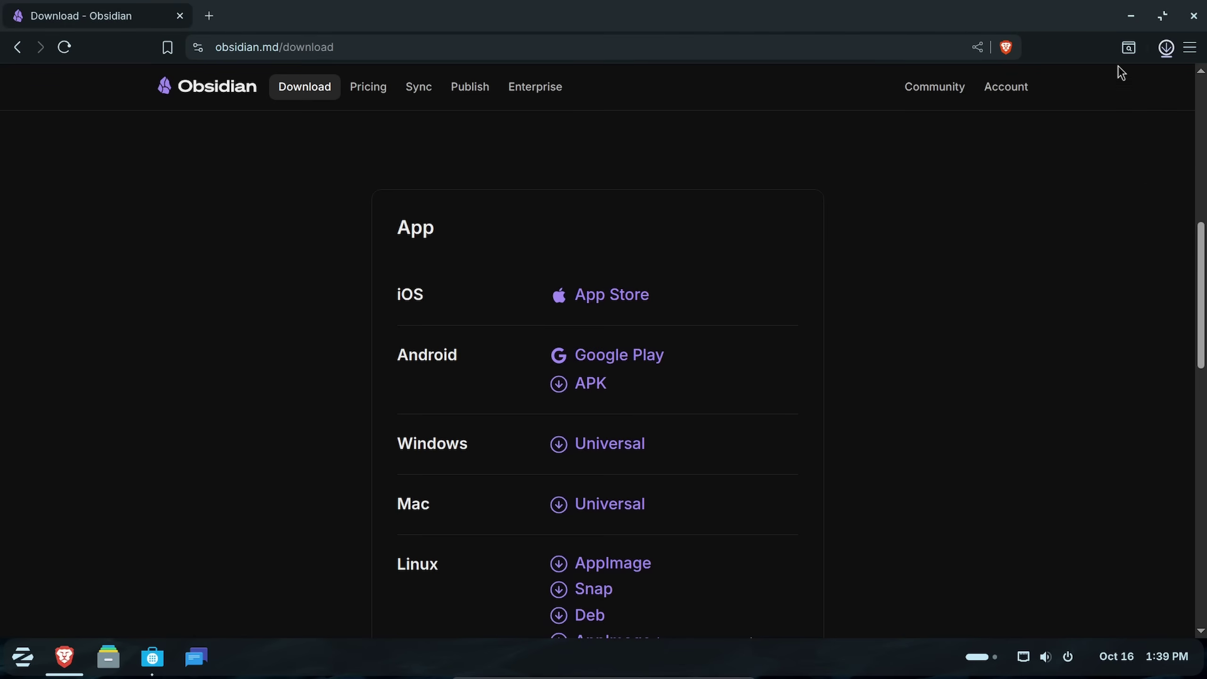
- Open Obsidian-1.9.14.exe and continue past the unknown-app warning to Software's Obsidian install
click(1166, 48)
click(1087, 115)
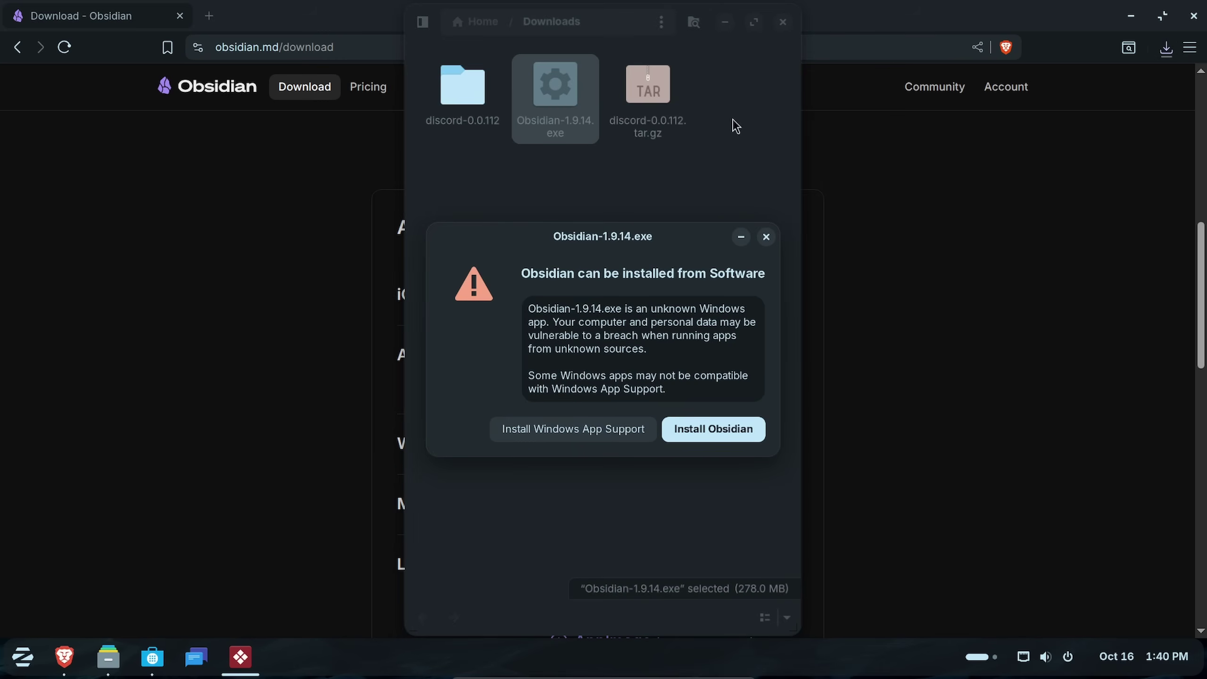
click(784, 23)
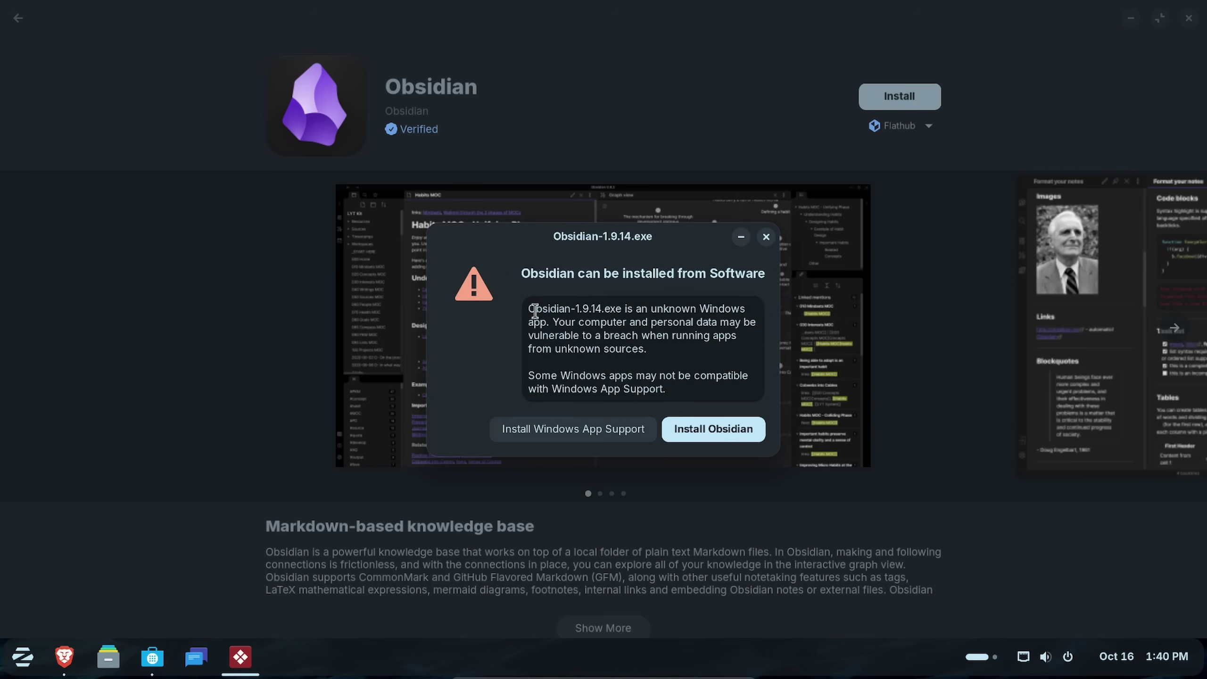
drag(535, 311, 573, 326)
click(621, 329)
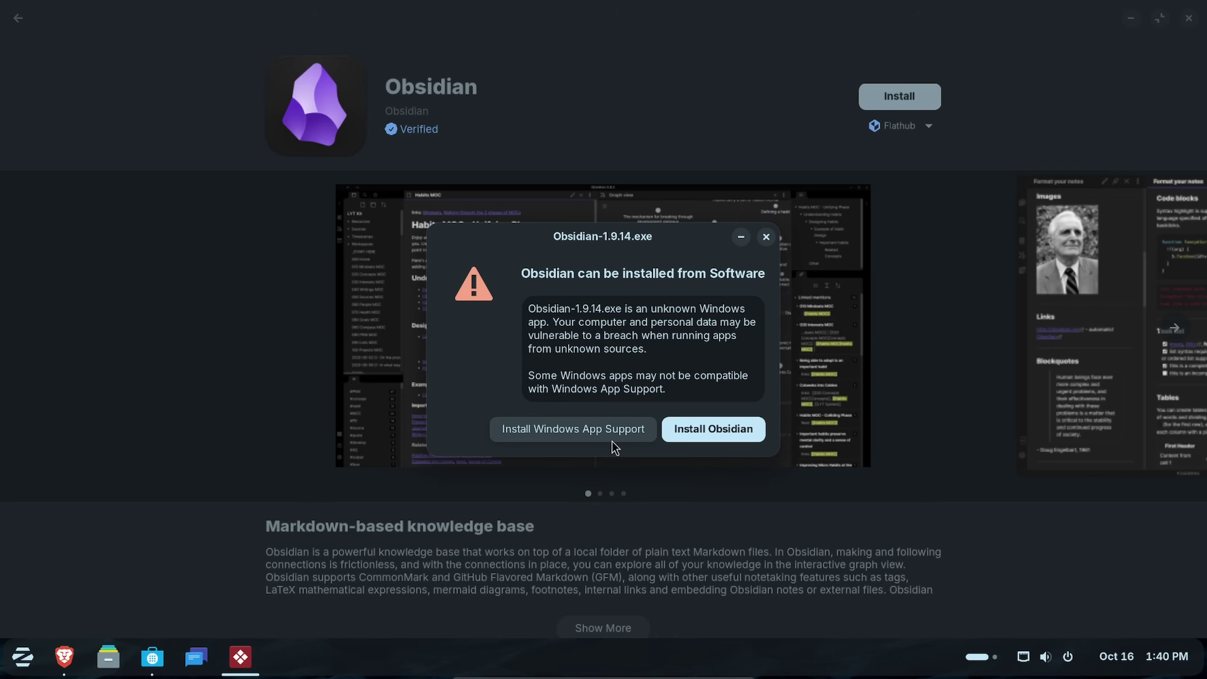
click(728, 427)
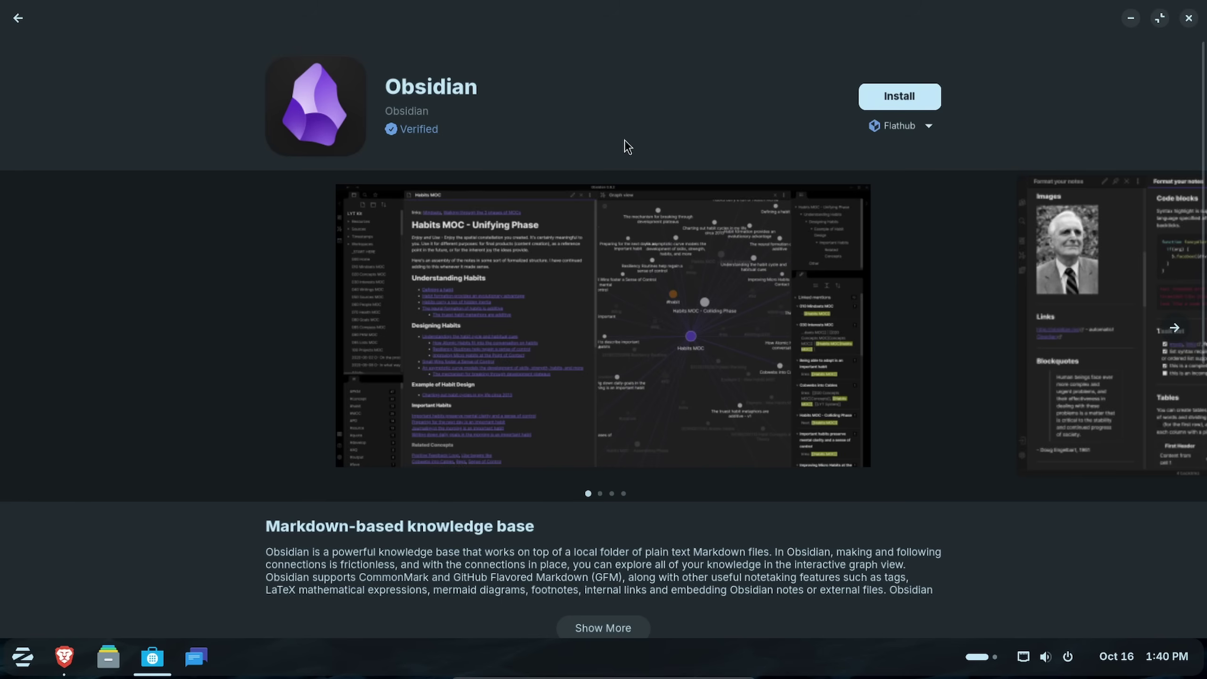
- Highlight part of the Obsidian title on its Software page, then clear the selection
drag(386, 86, 527, 84)
click(550, 86)
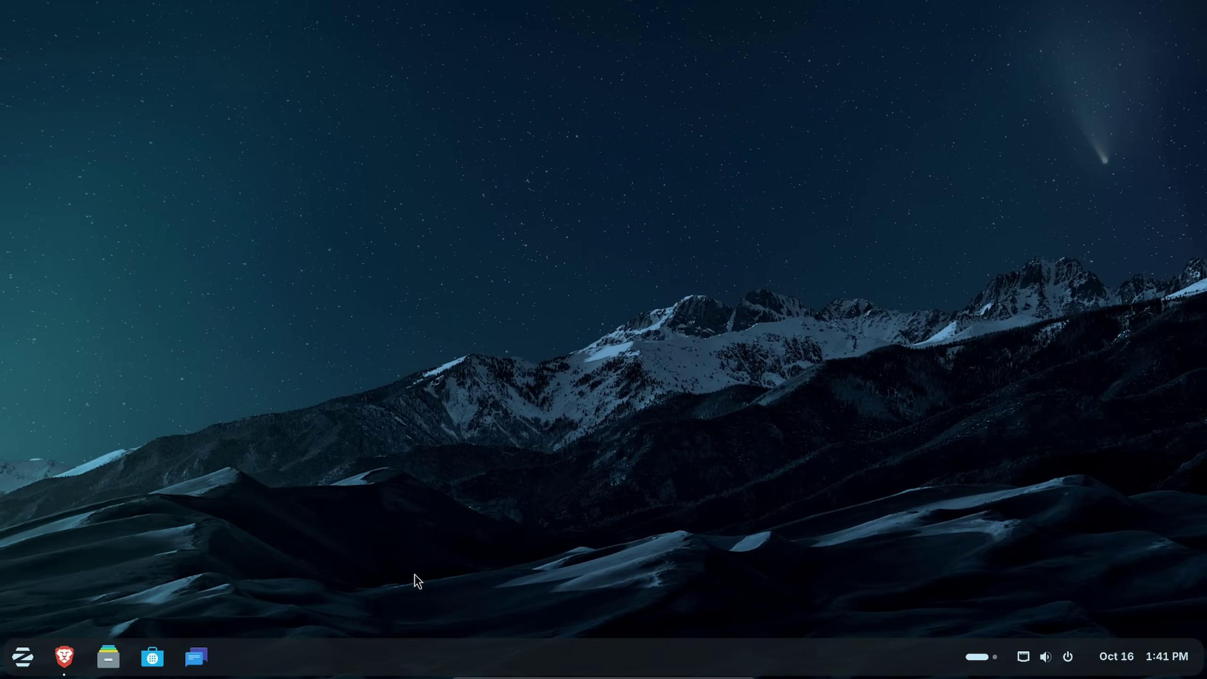
- Dismiss the app launcher and taskbar menu, then bring up Files on the Home folder
click(26, 659)
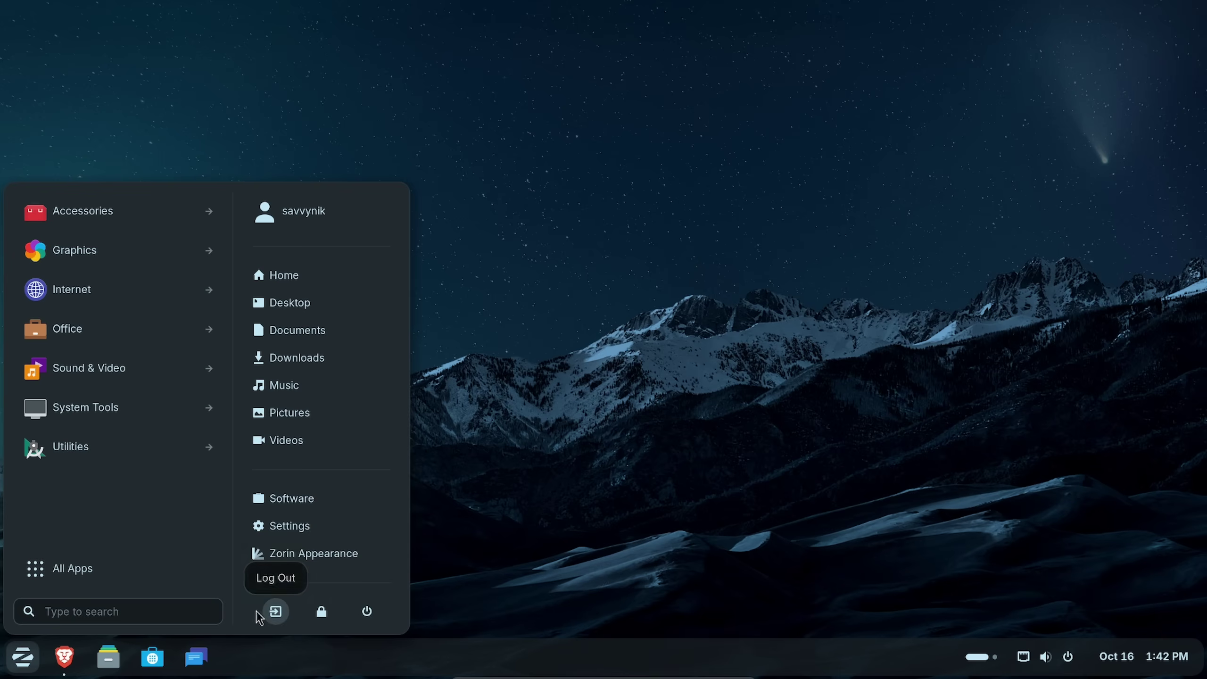
key(Escape)
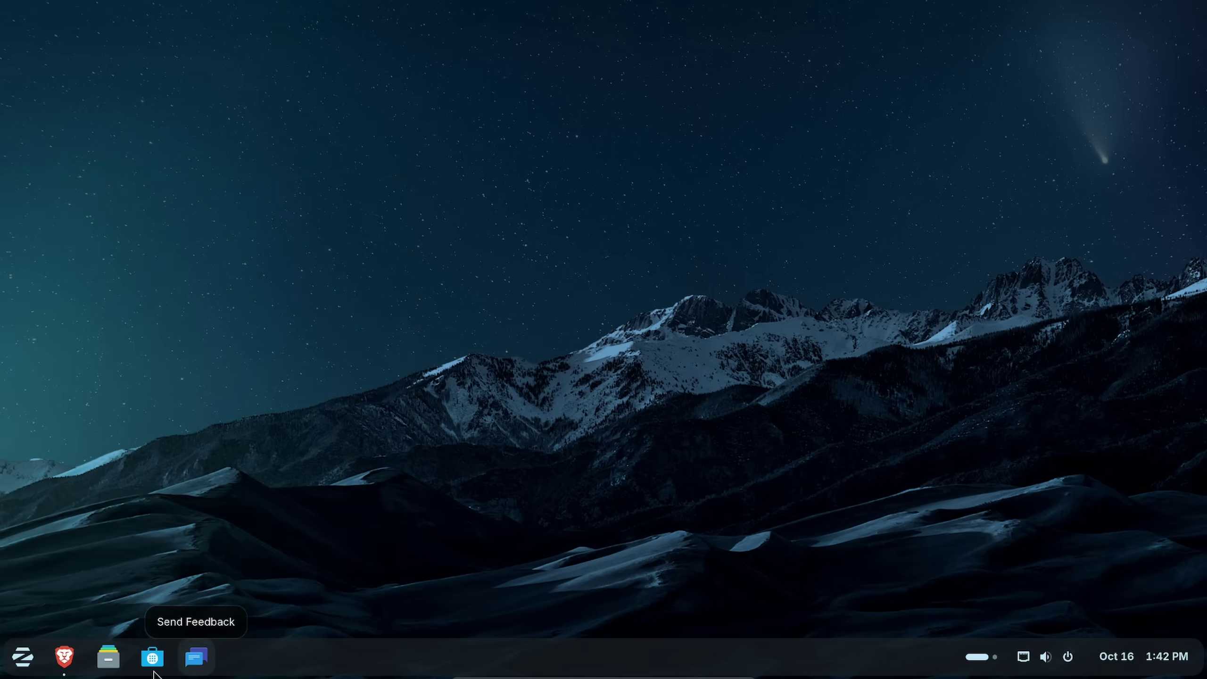
right_click(239, 667)
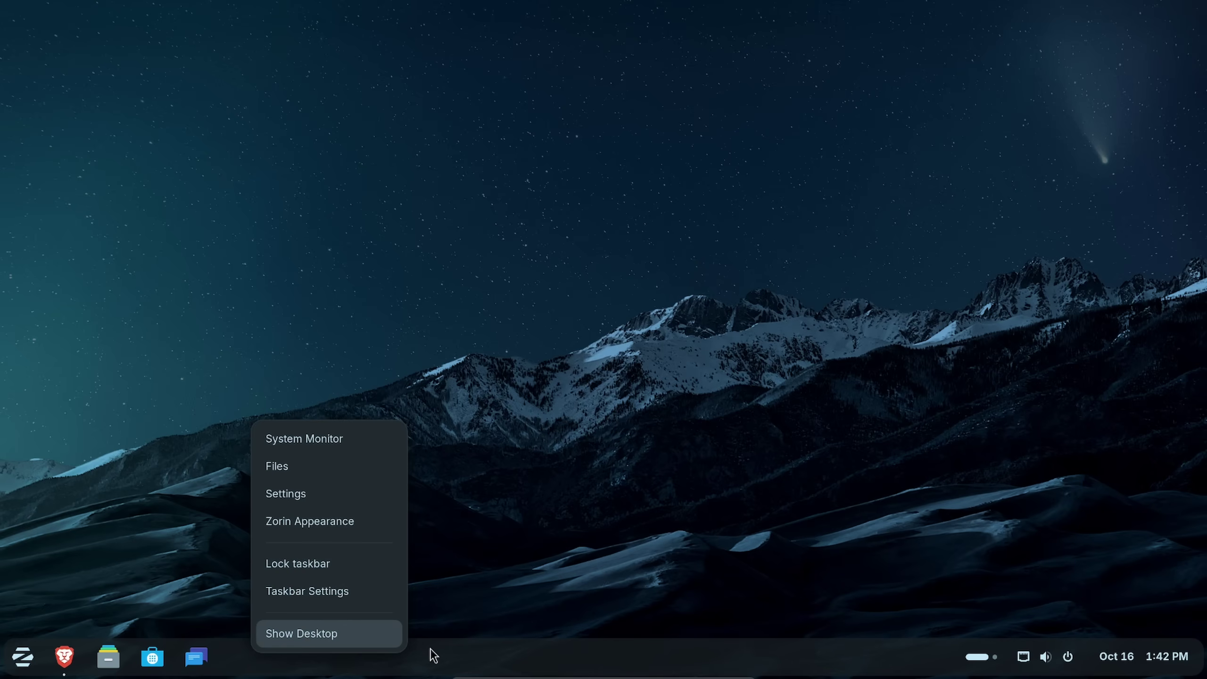
click(447, 649)
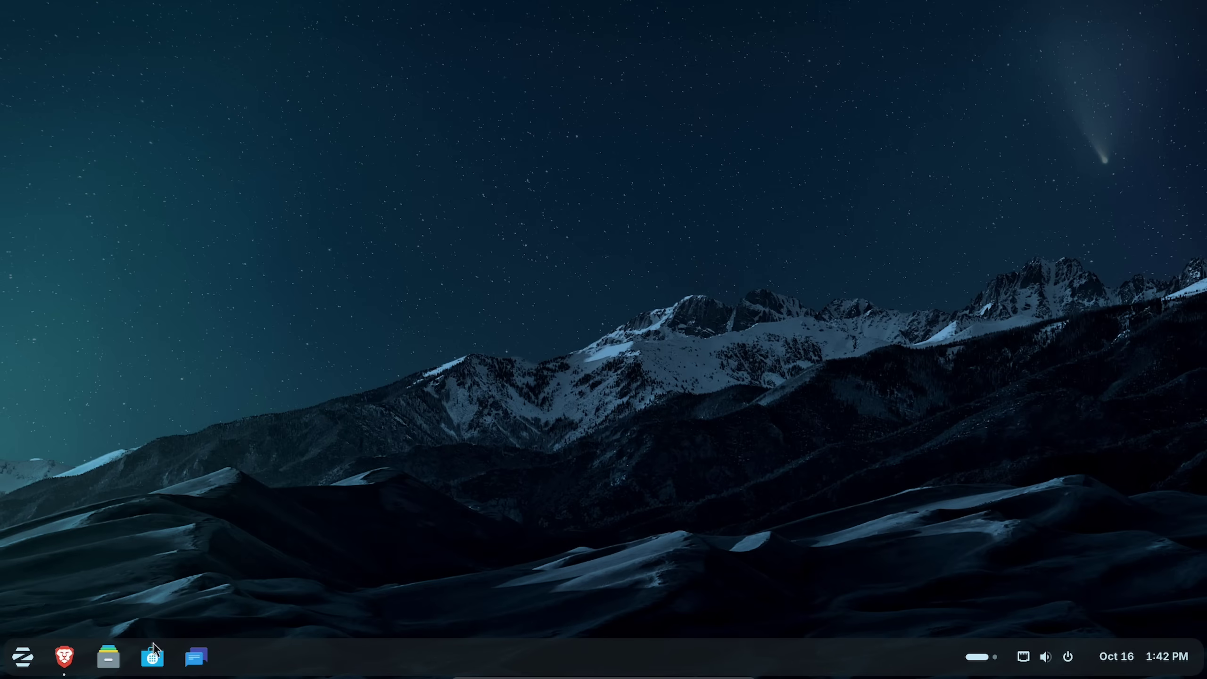
mouse_move(63, 666)
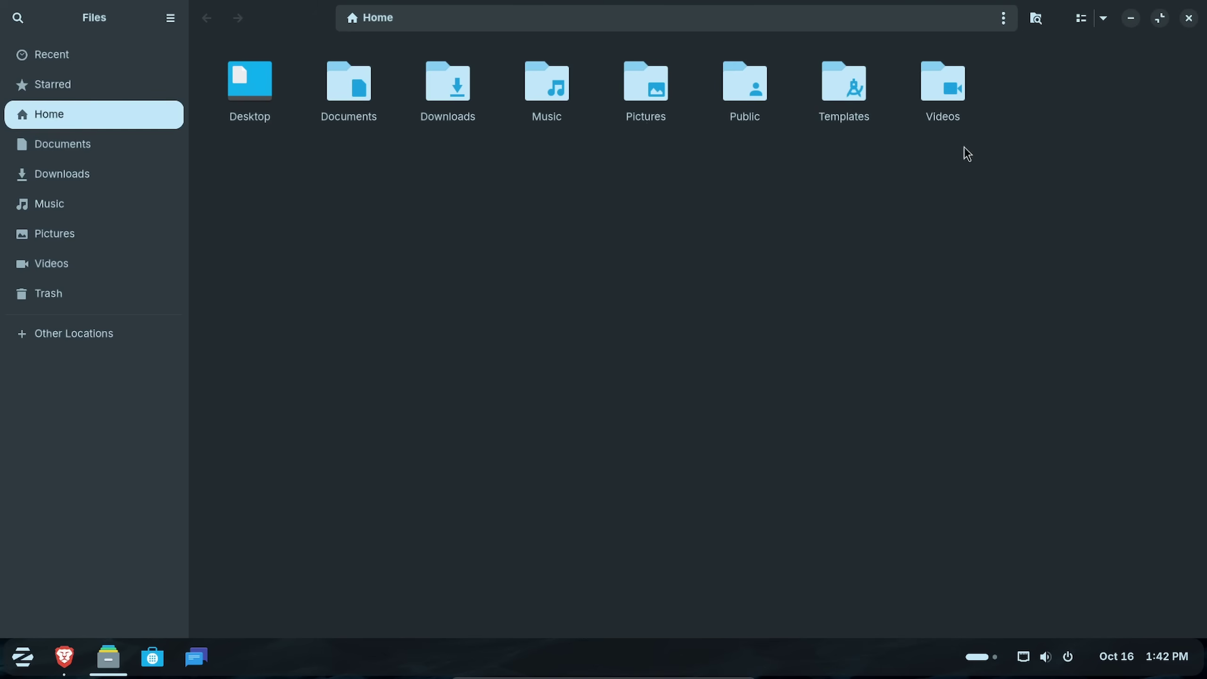
- Try Files' current-folder search, its filter options and Search Everywhere, then close Files
click(1039, 23)
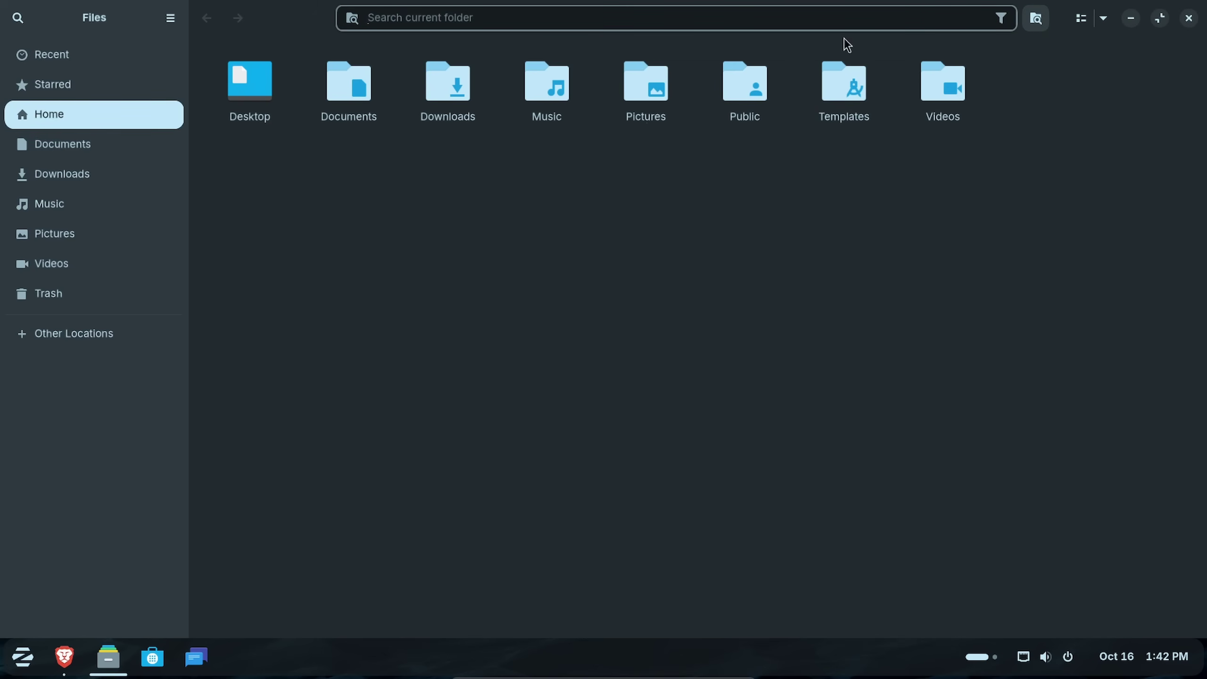
click(1001, 19)
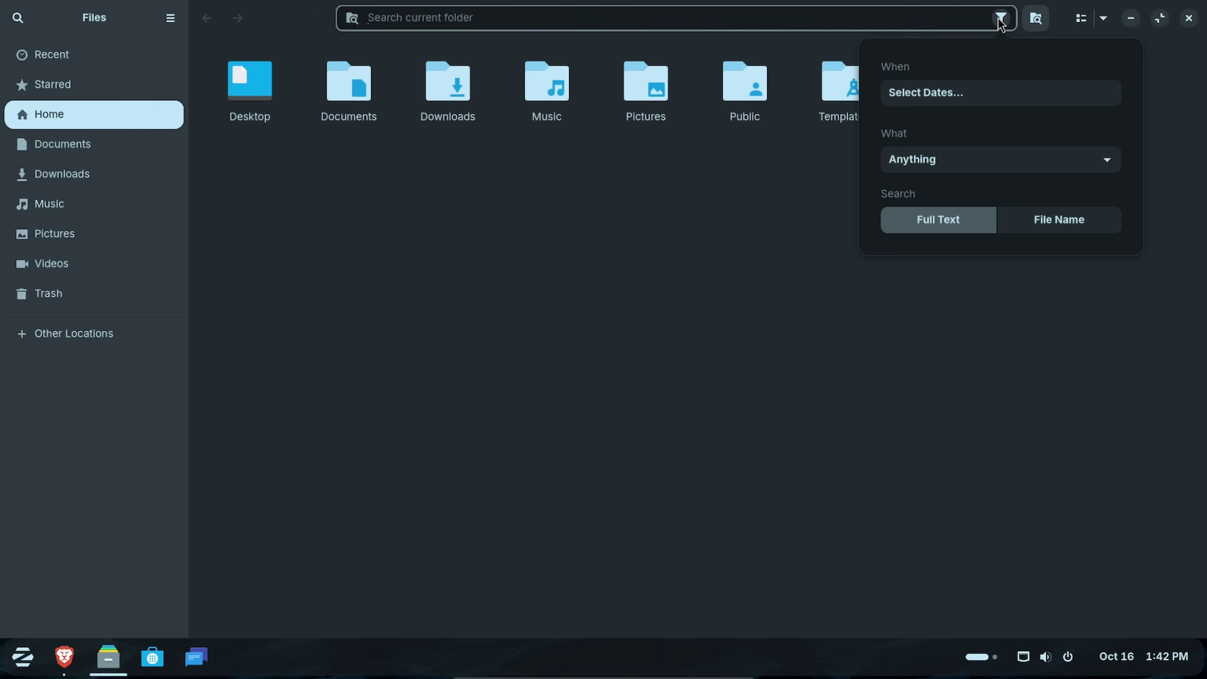
click(1001, 18)
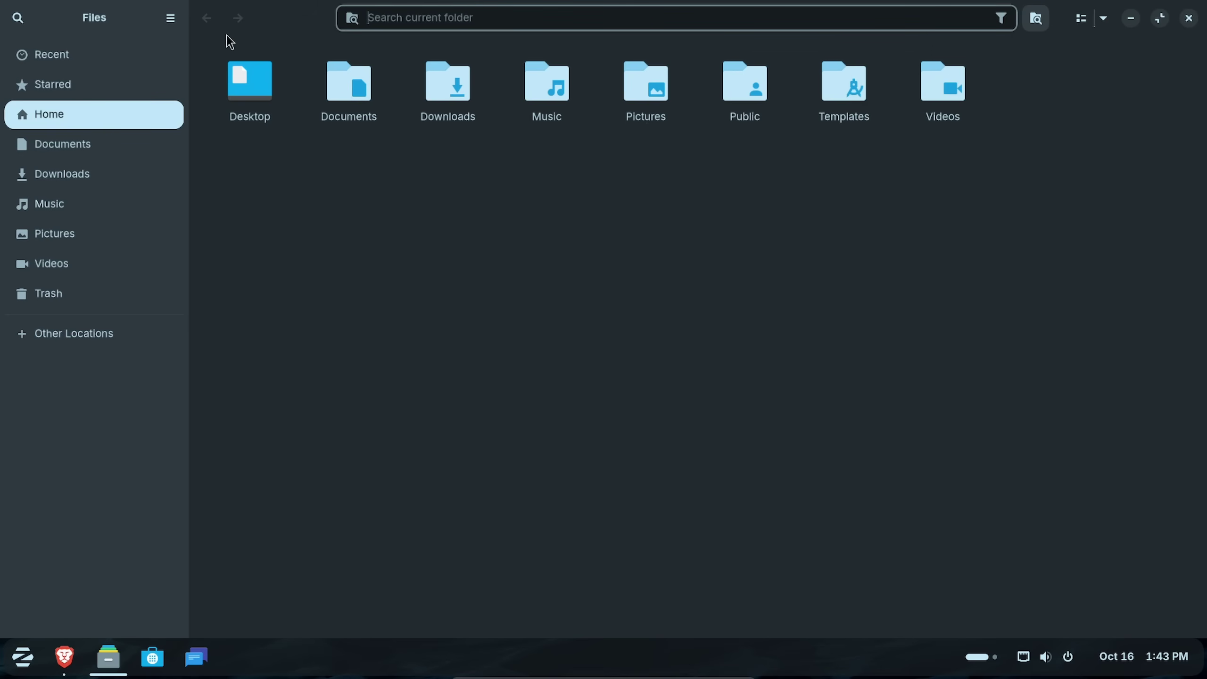
click(17, 18)
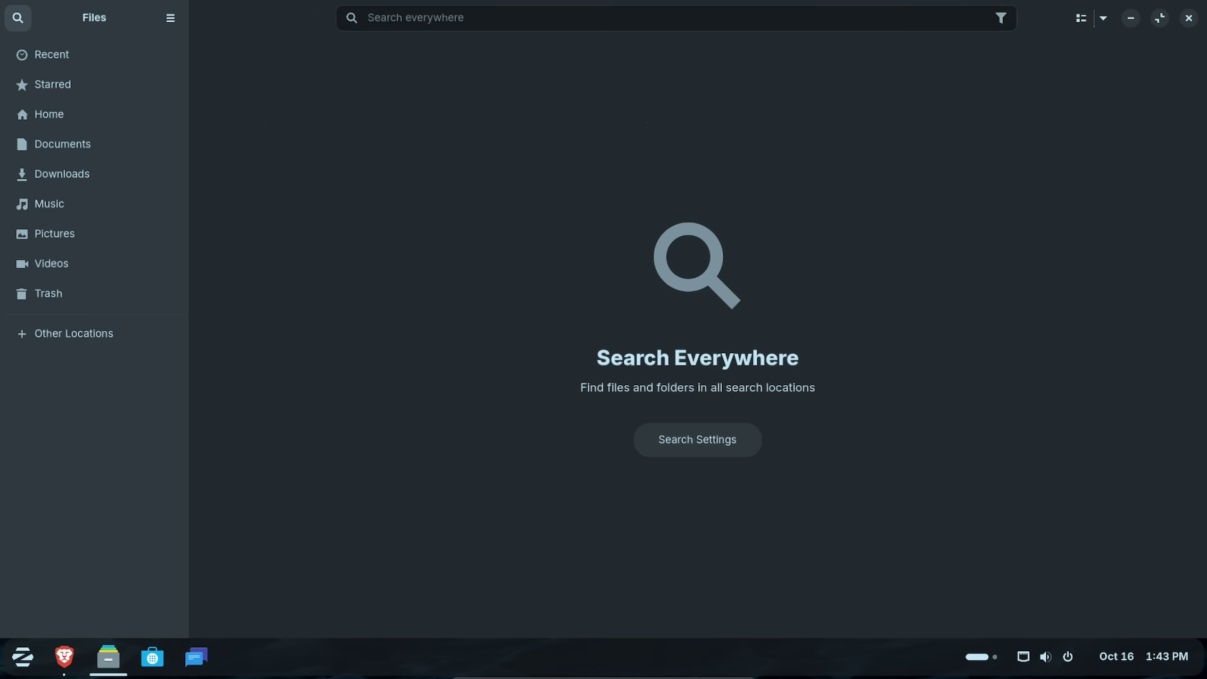
click(433, 18)
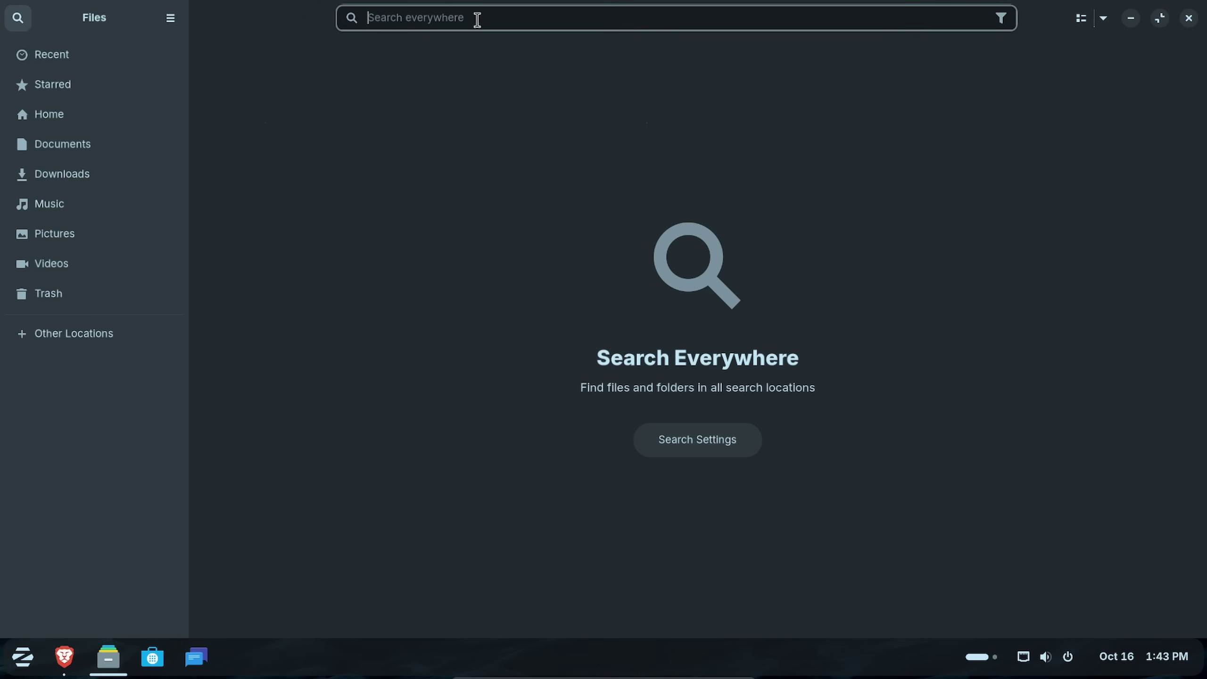
click(17, 17)
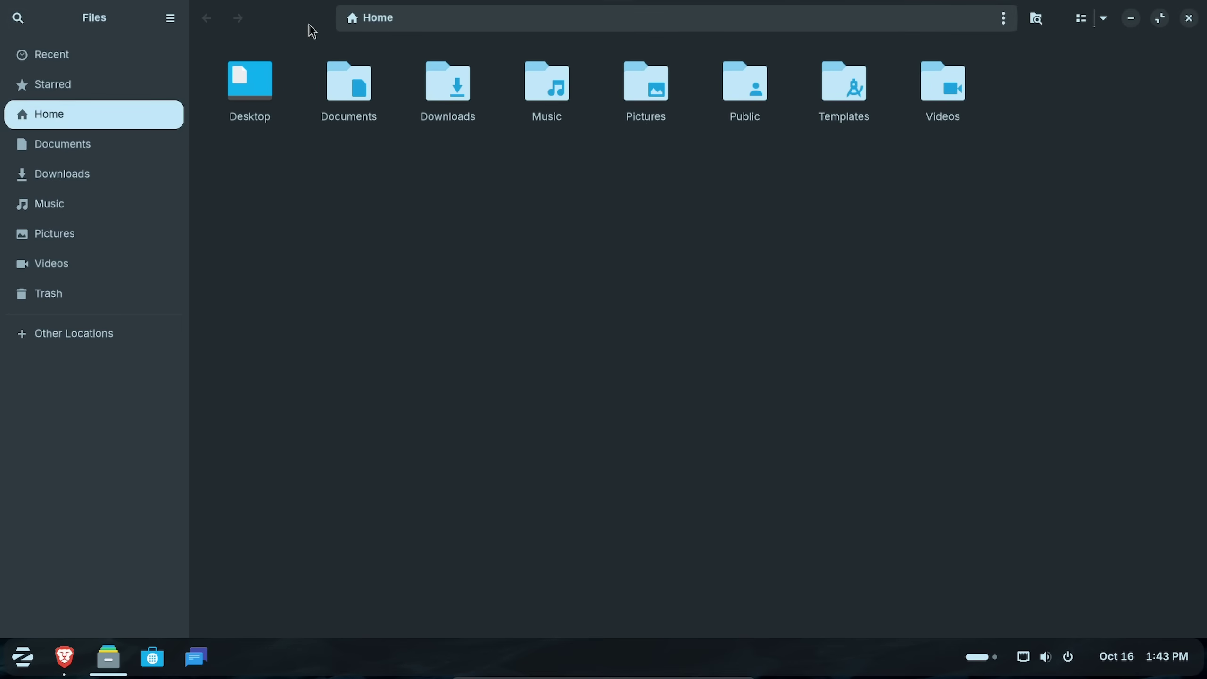
click(1044, 26)
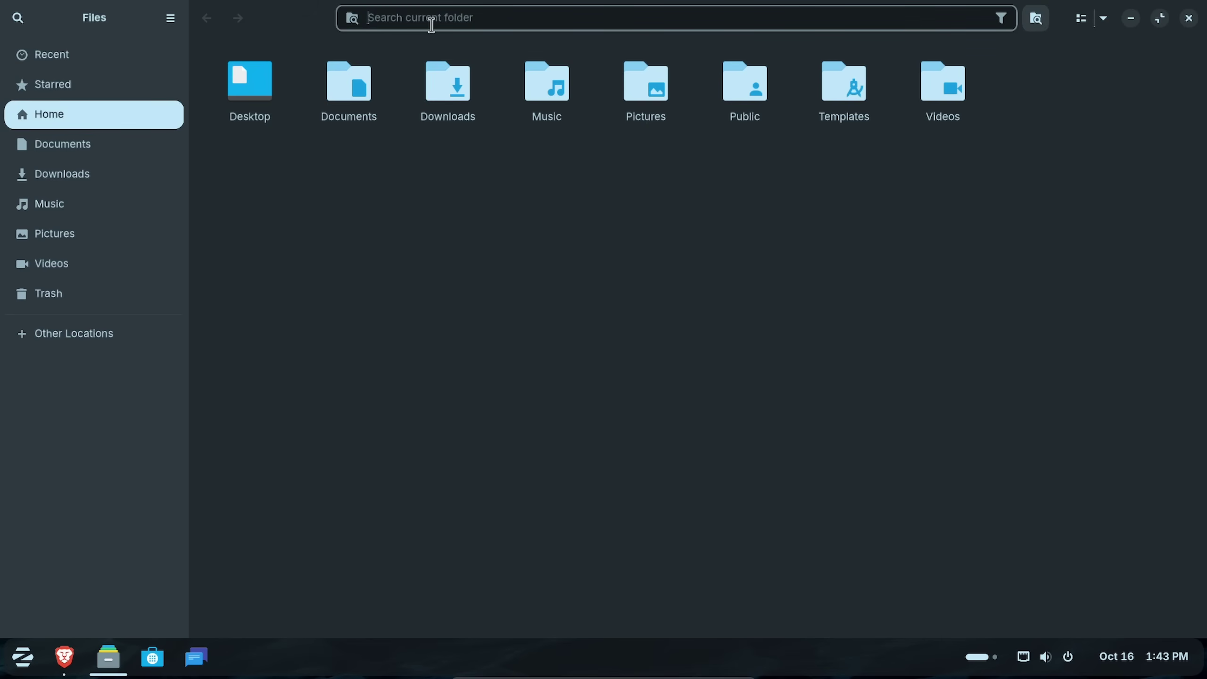
click(18, 17)
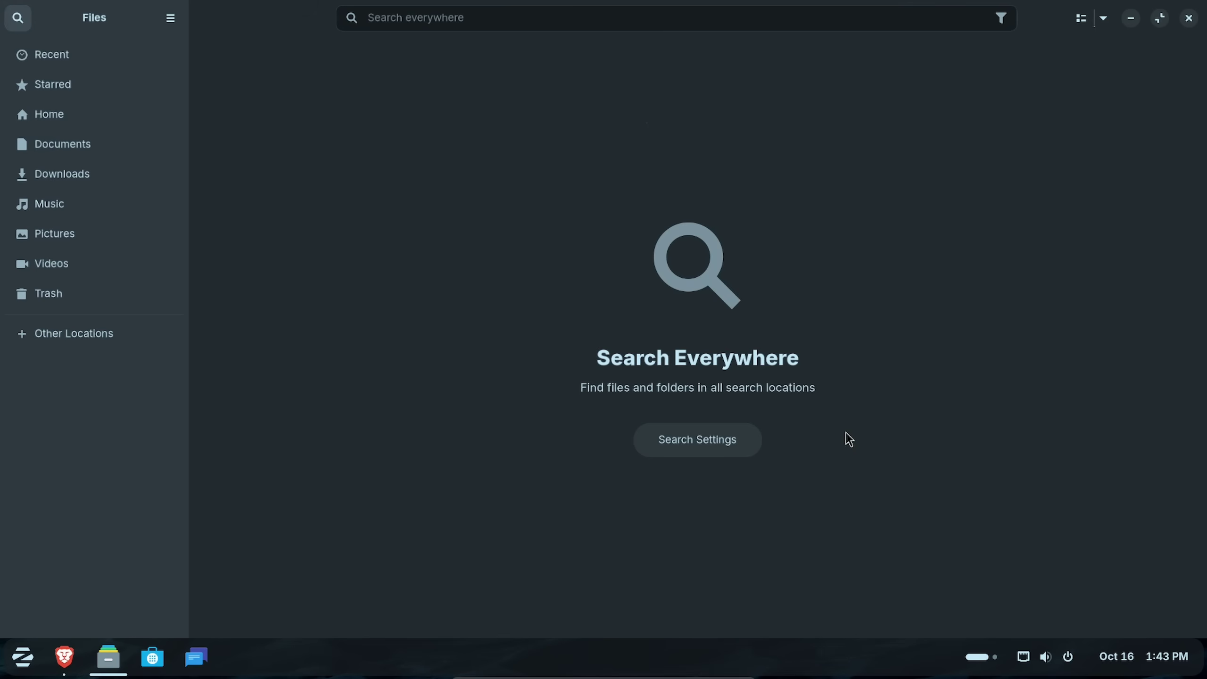
click(1189, 17)
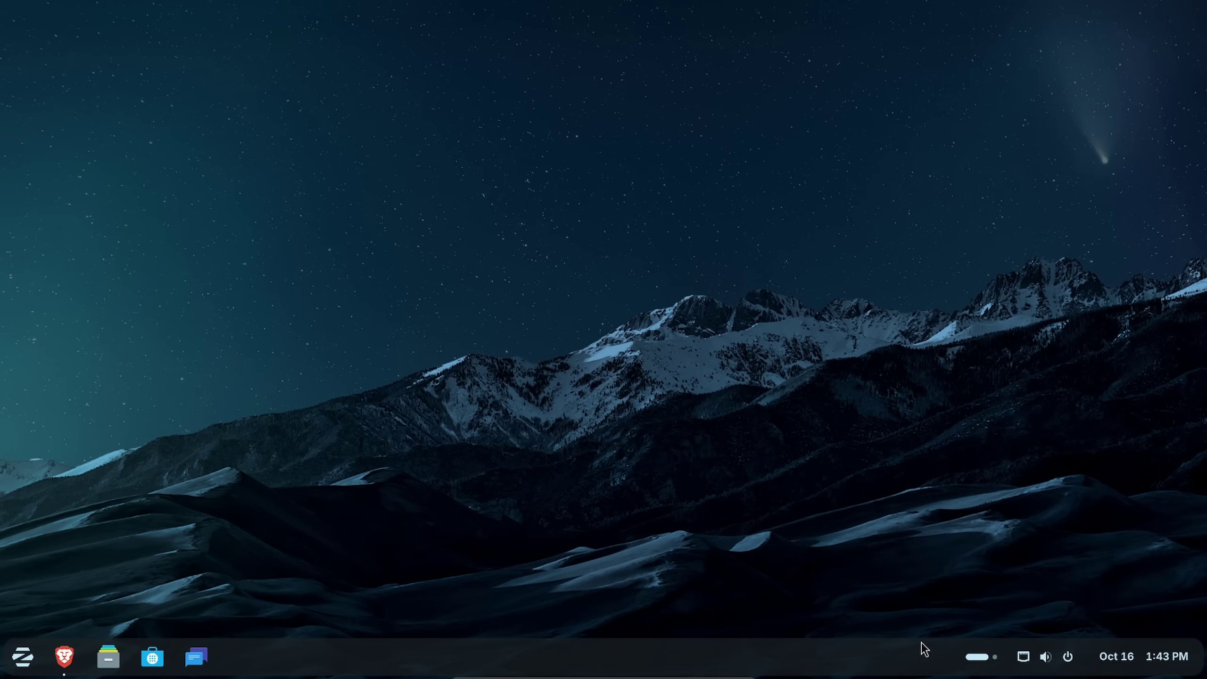
- Switch to the empty second workspace, return to the browser workspace, and open quick settings
click(979, 657)
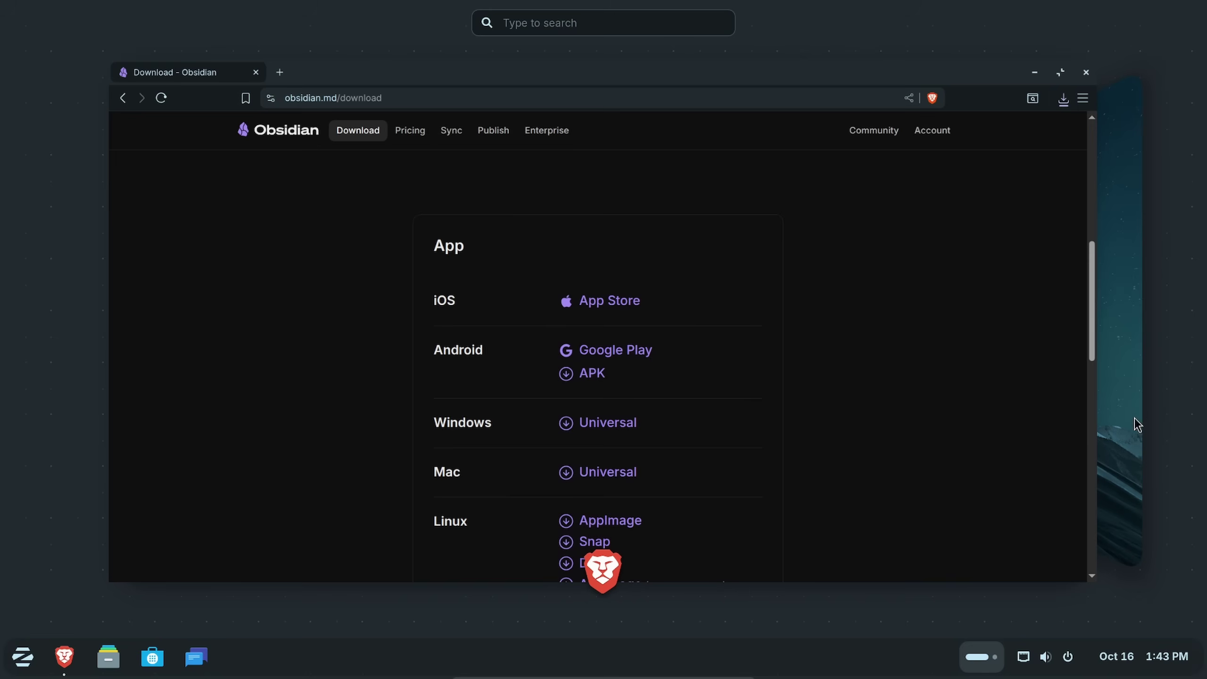
click(1141, 388)
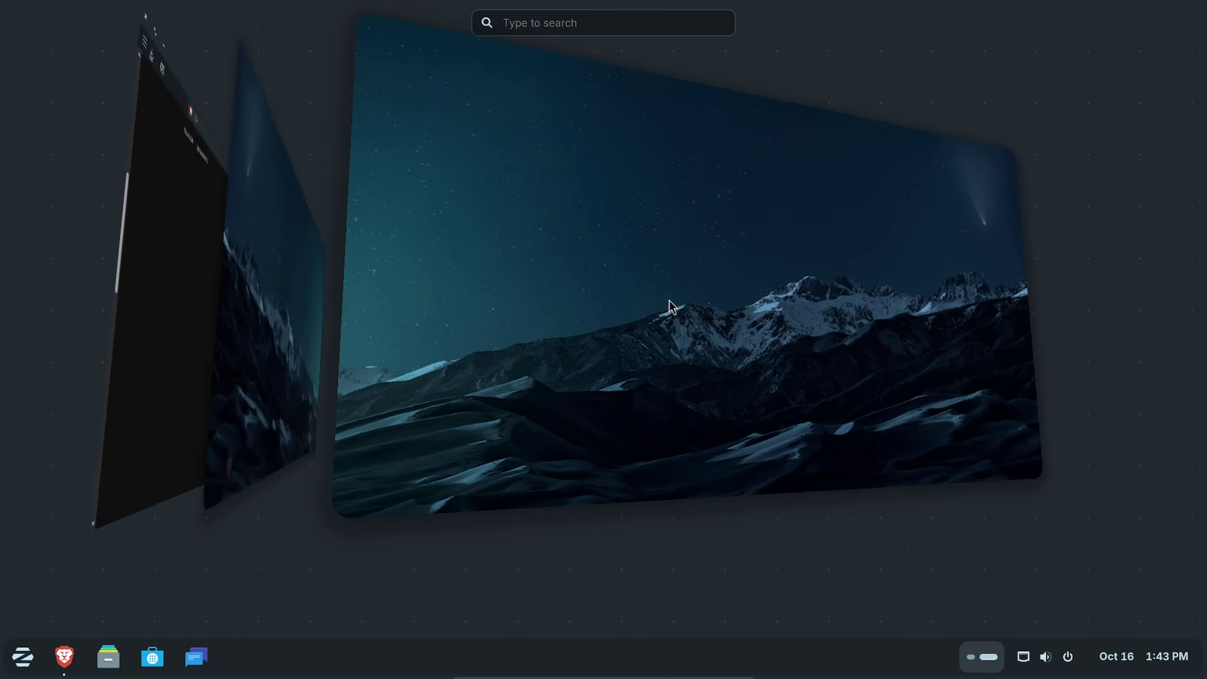
drag(670, 300, 1002, 396)
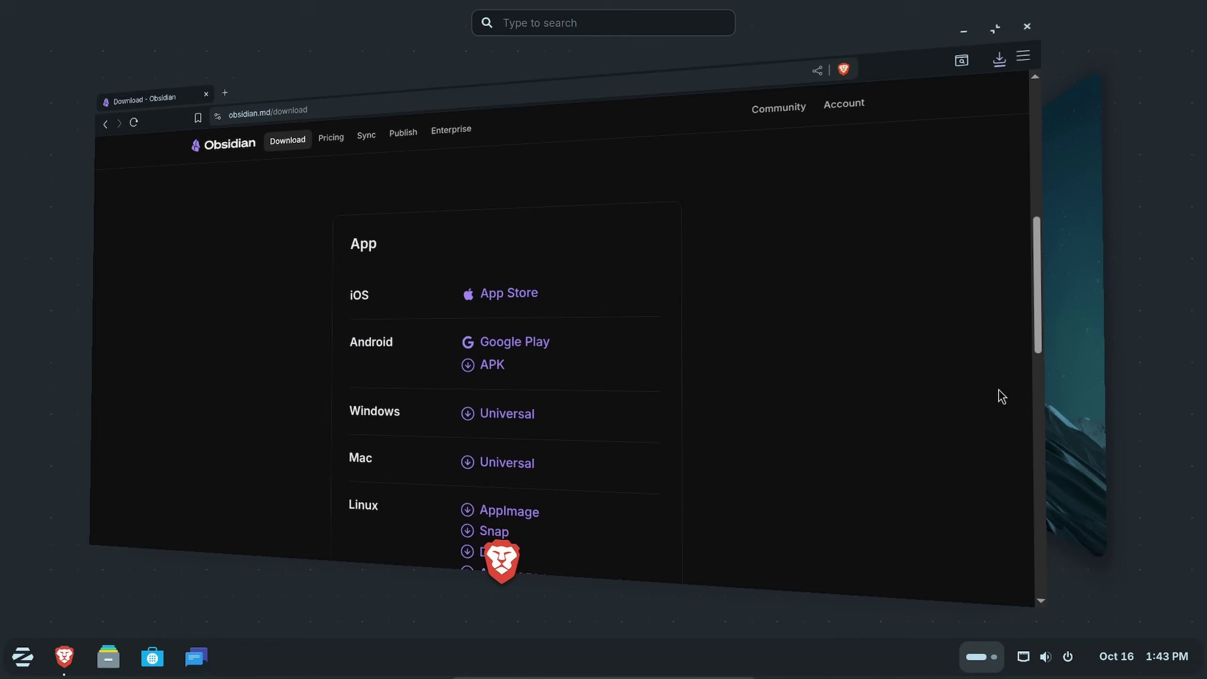
click(1022, 669)
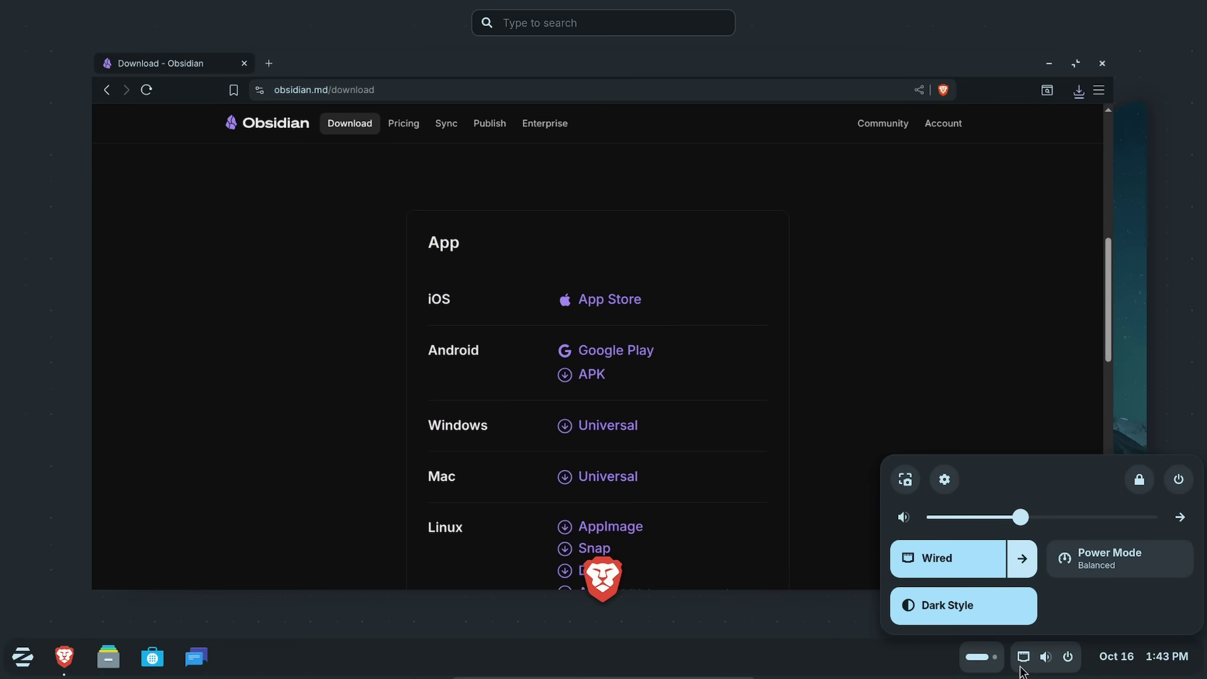
- Start an area screenshot framing the App, iOS and Android section, then cancel it
click(905, 483)
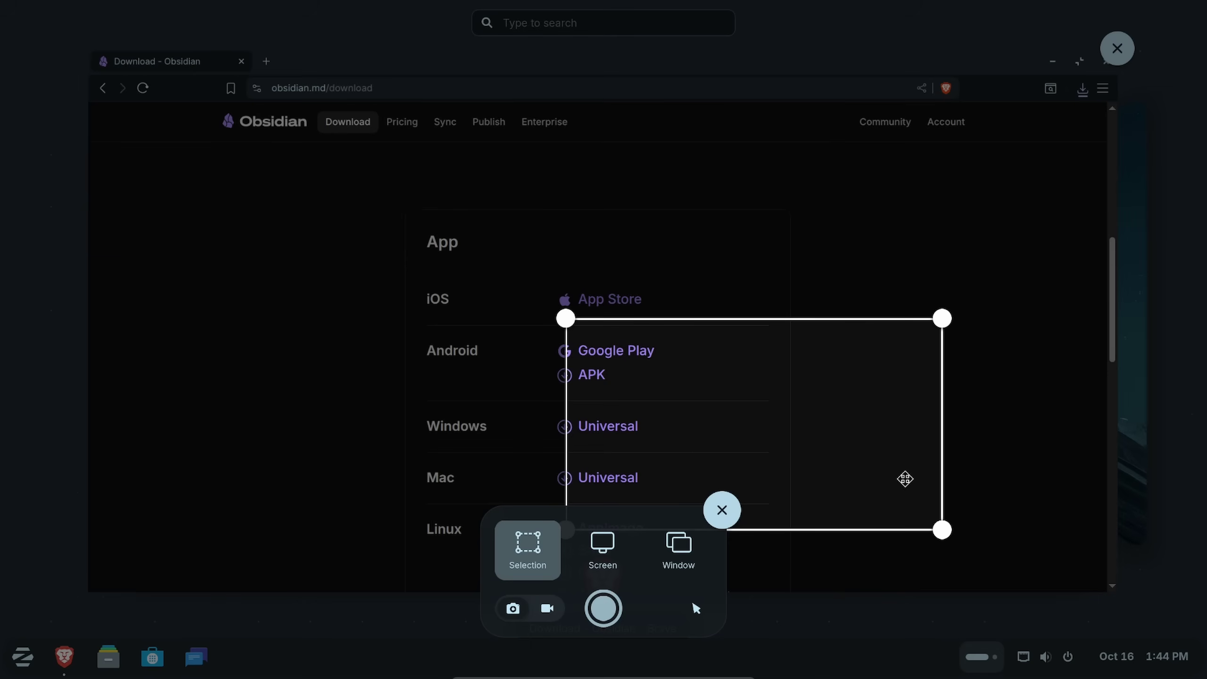
drag(795, 450, 579, 340)
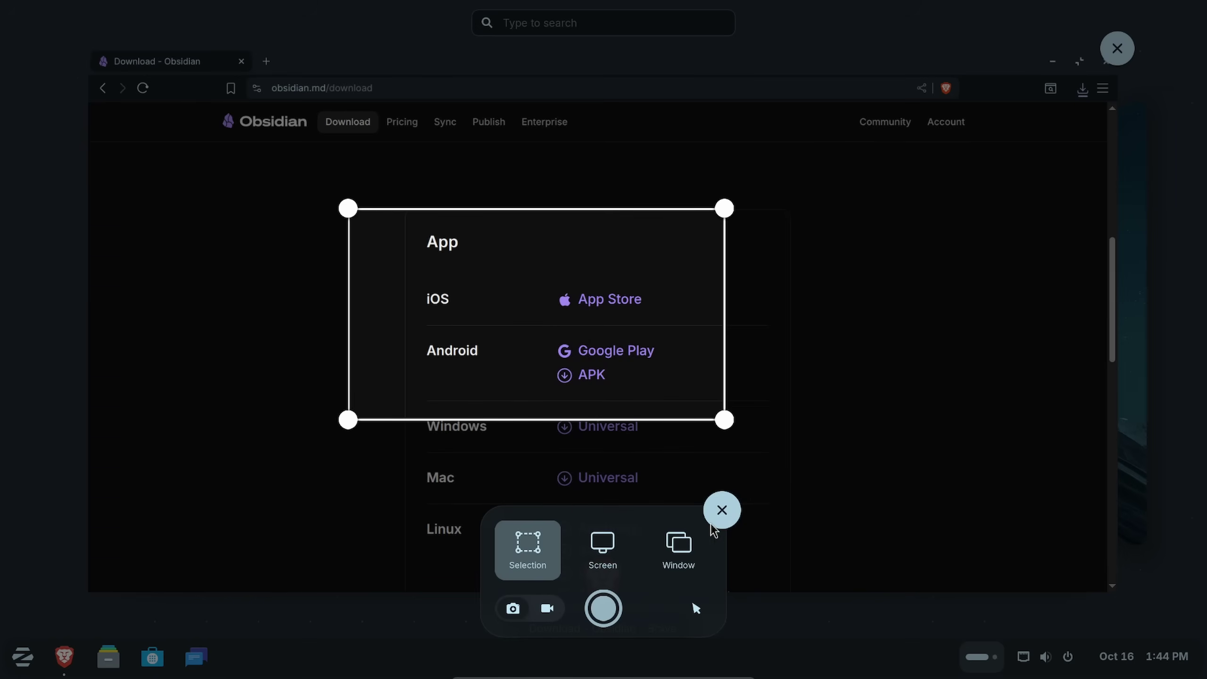
click(722, 510)
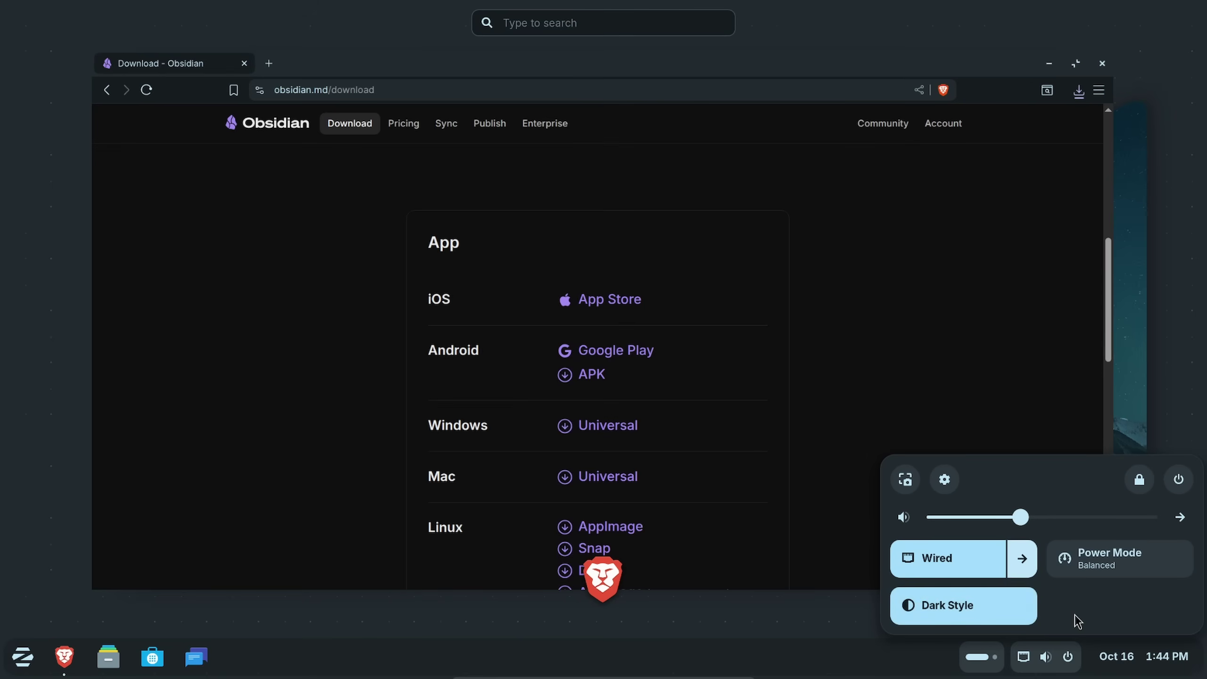
- View the notifications and calendar panel, then close the Brave window
click(1059, 661)
click(1135, 667)
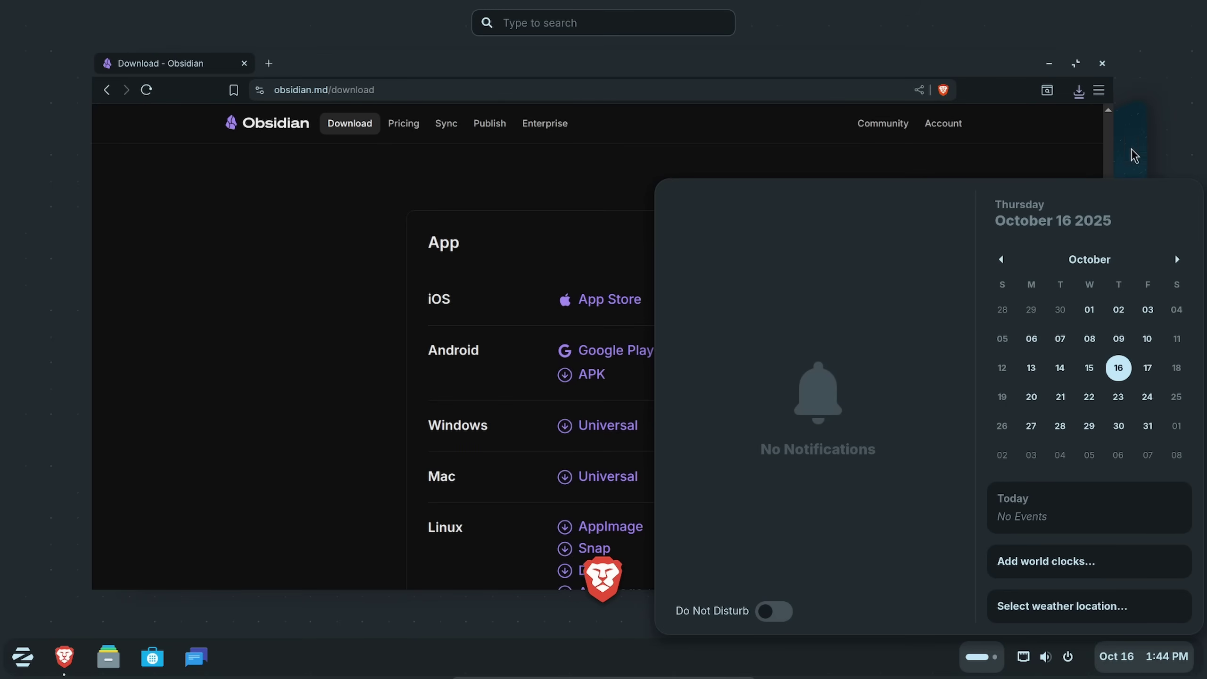
click(1141, 70)
click(1118, 48)
click(802, 236)
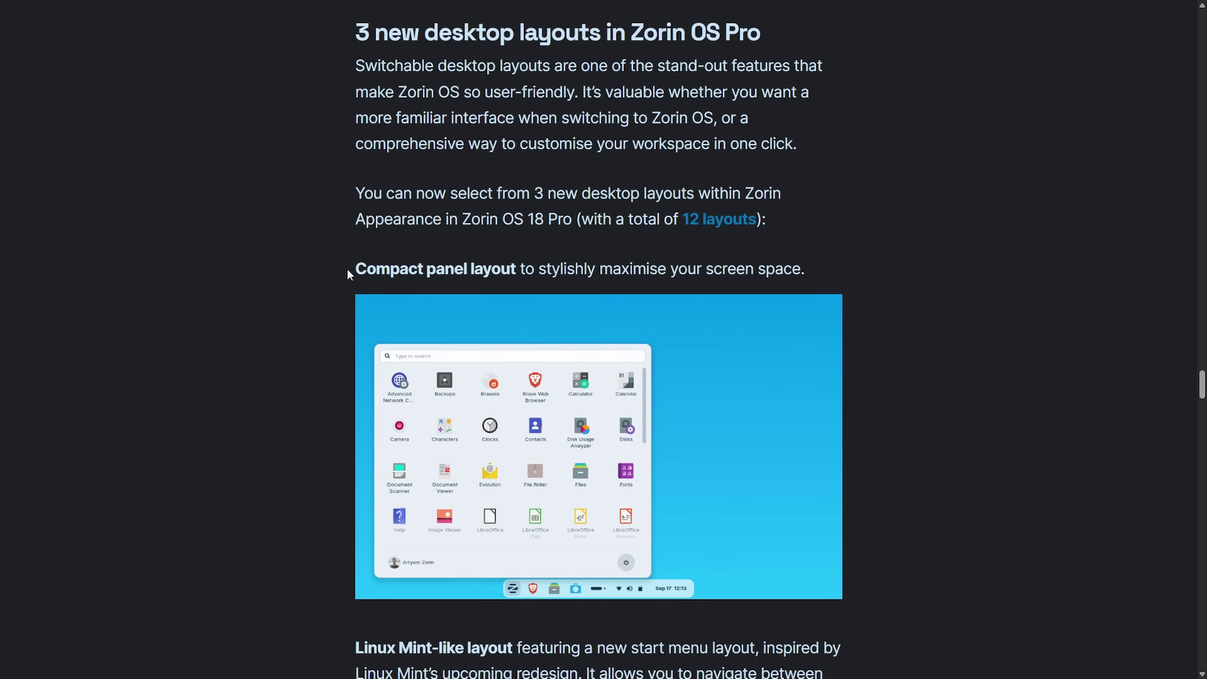
- Scroll through the desktop layouts section, highlighting the Compact, elementary OS-like and minimalist descriptions
drag(346, 271, 806, 270)
click(761, 326)
scroll(484, 364, down, 5)
drag(347, 241, 552, 232)
scroll(623, 274, down, 1)
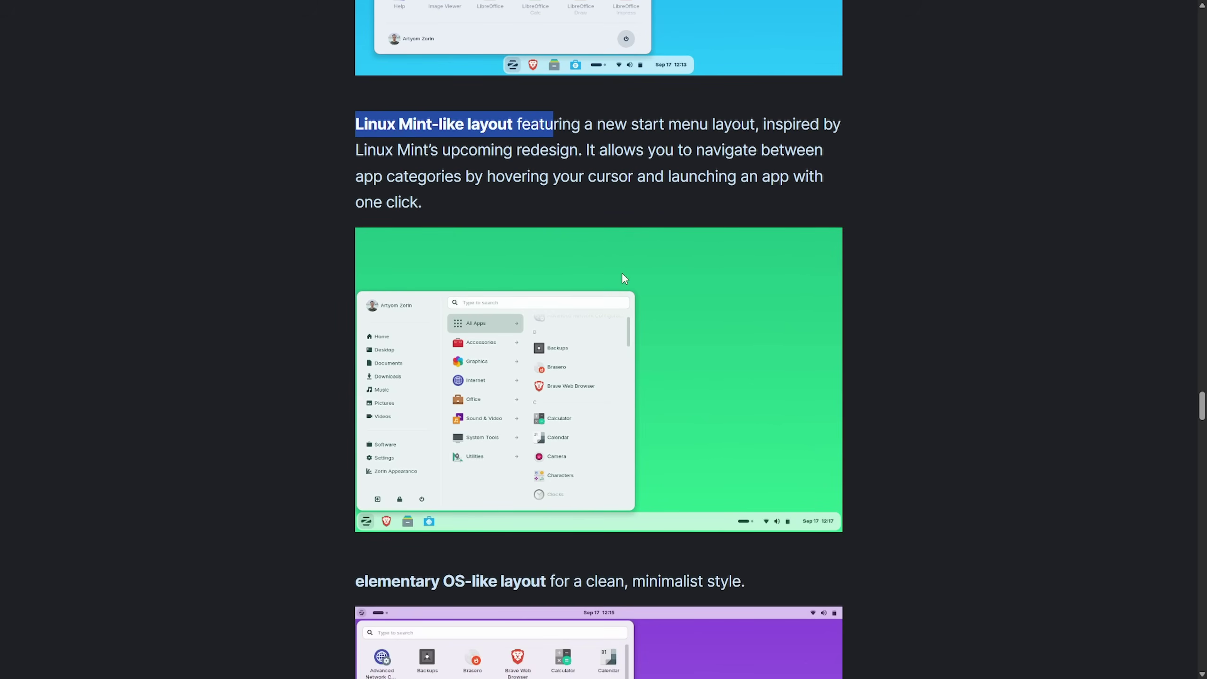
right_click(645, 263)
scroll(684, 267, down, 5)
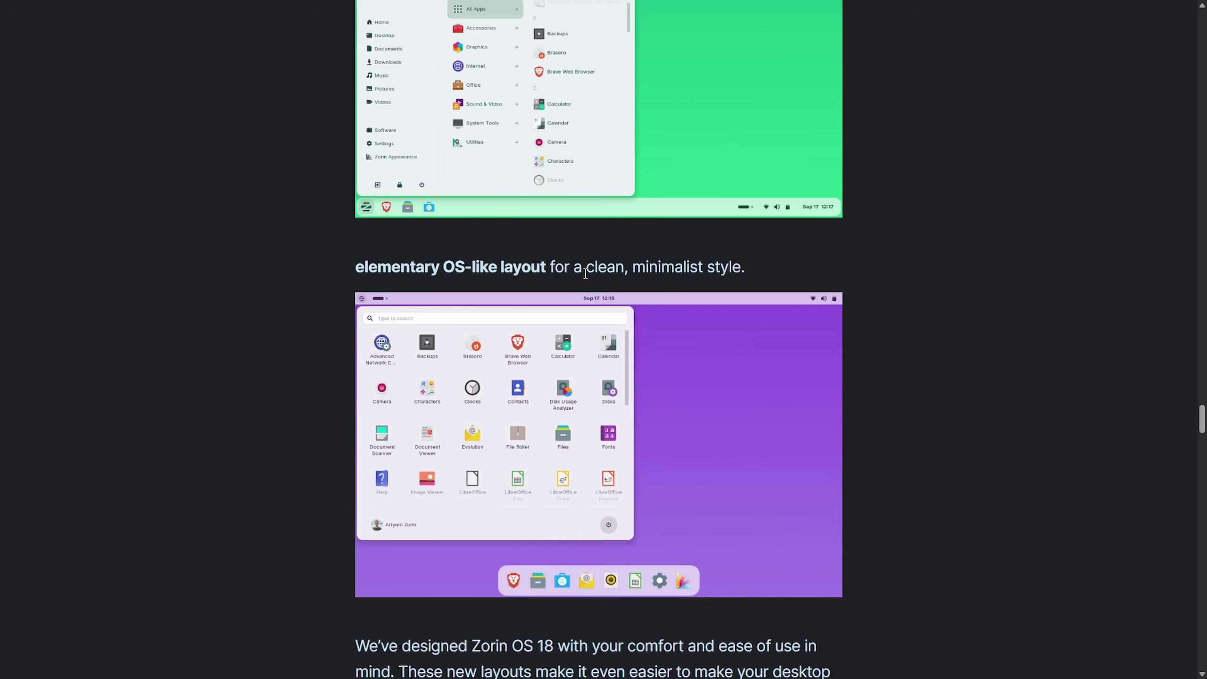
drag(357, 165, 864, 164)
click(614, 177)
click(865, 161)
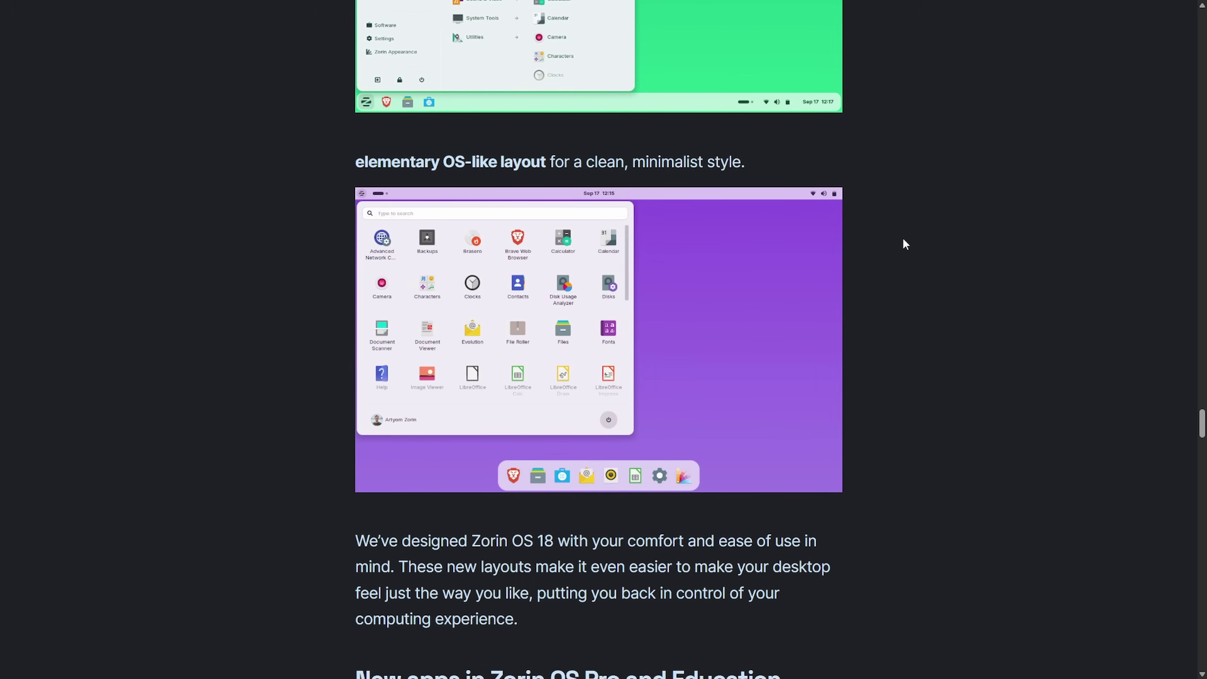
scroll(903, 248, down, 8)
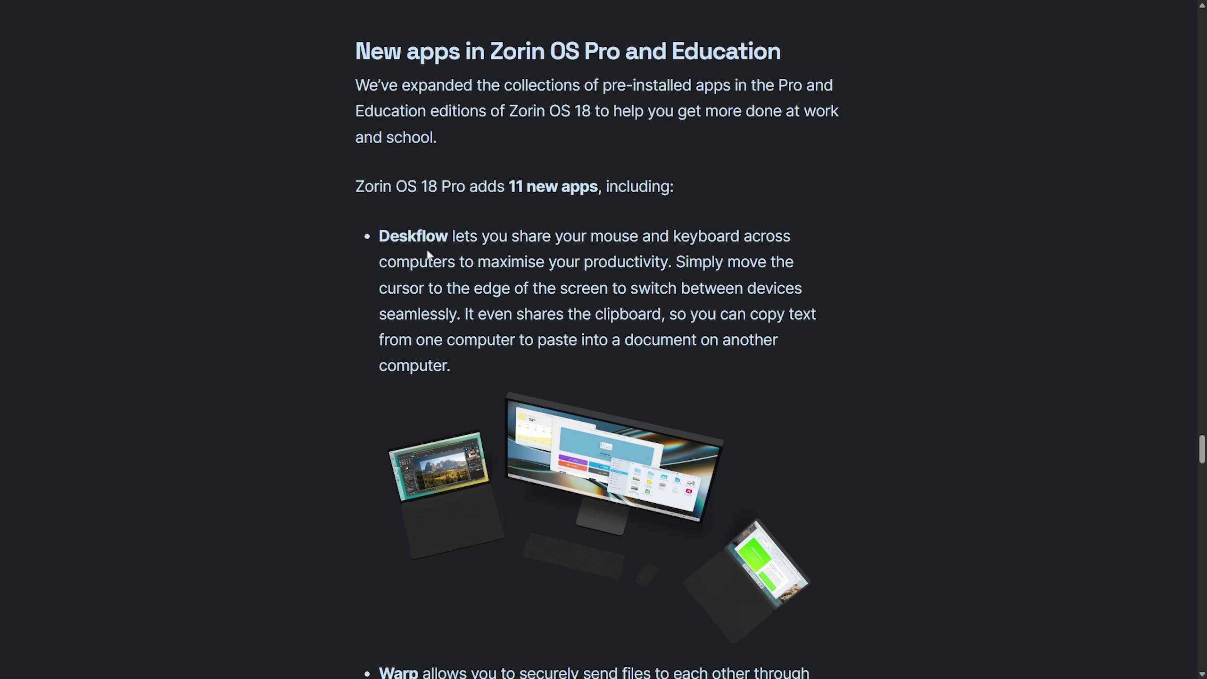
- Read the Deskflow, Warp, Valot and Easy Effects descriptions, scrolling to 'How to get Zorin OS 18'
drag(371, 236, 676, 263)
scroll(820, 290, down, 10)
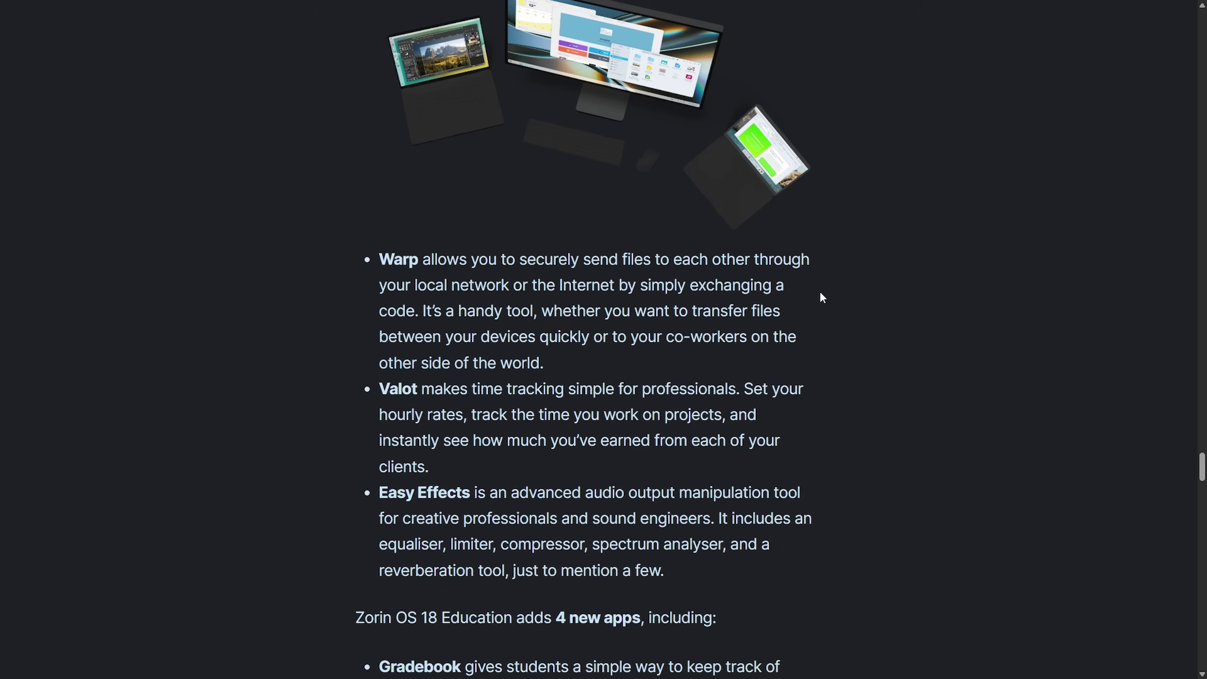
drag(380, 150, 637, 173)
click(701, 208)
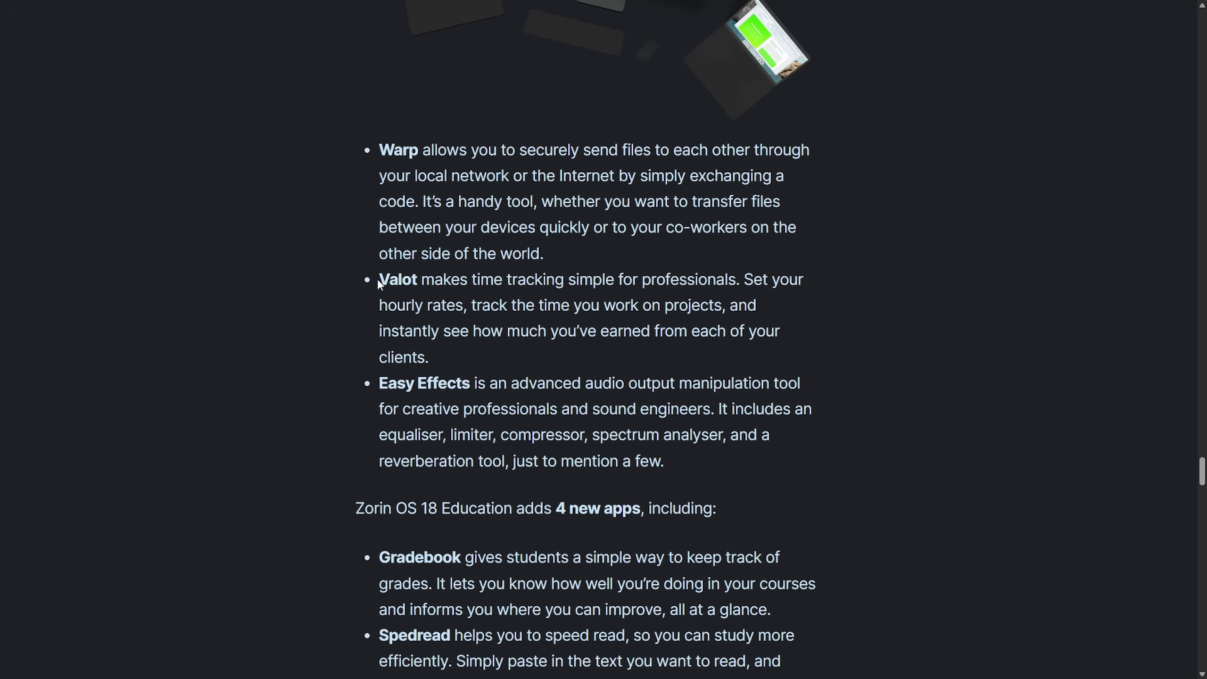
drag(377, 280, 736, 297)
click(674, 322)
drag(362, 393, 591, 410)
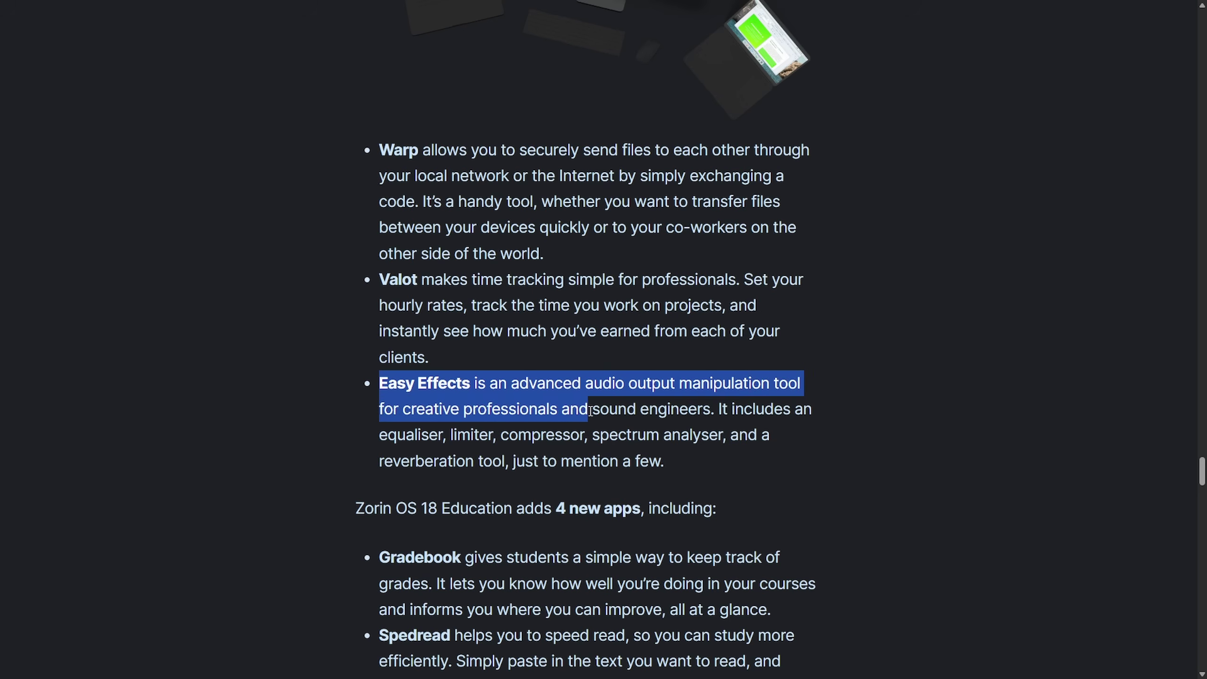
click(865, 415)
scroll(865, 415, down, 8)
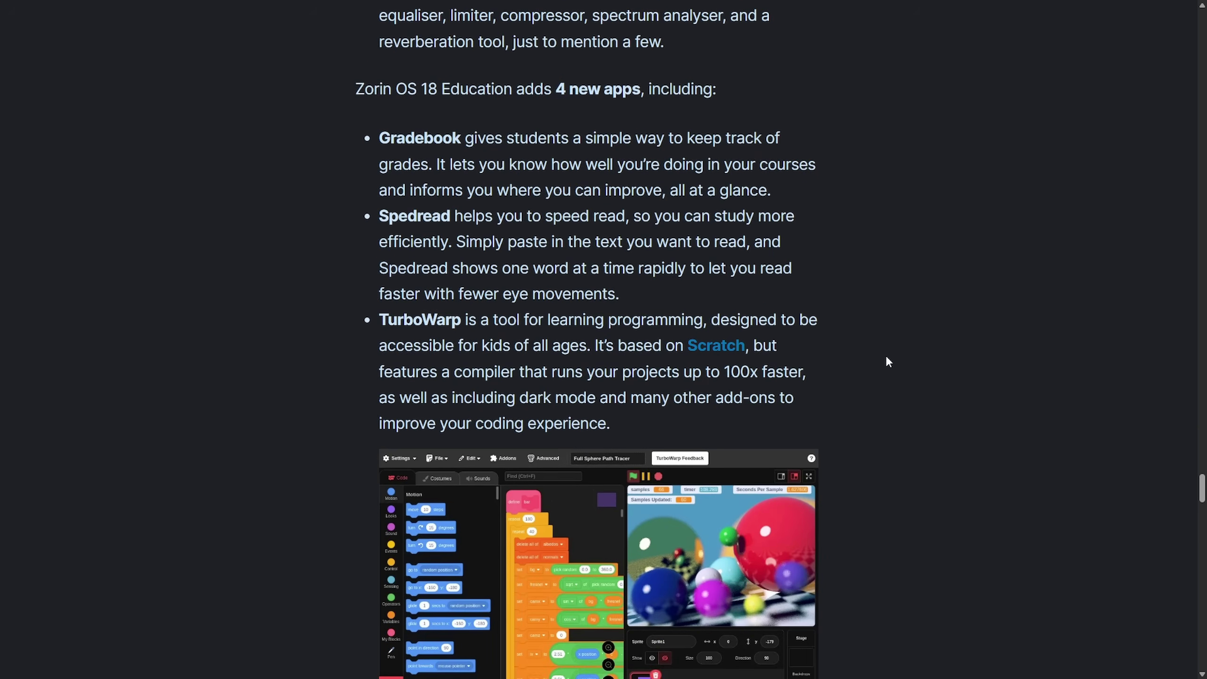
scroll(886, 354, down, 15)
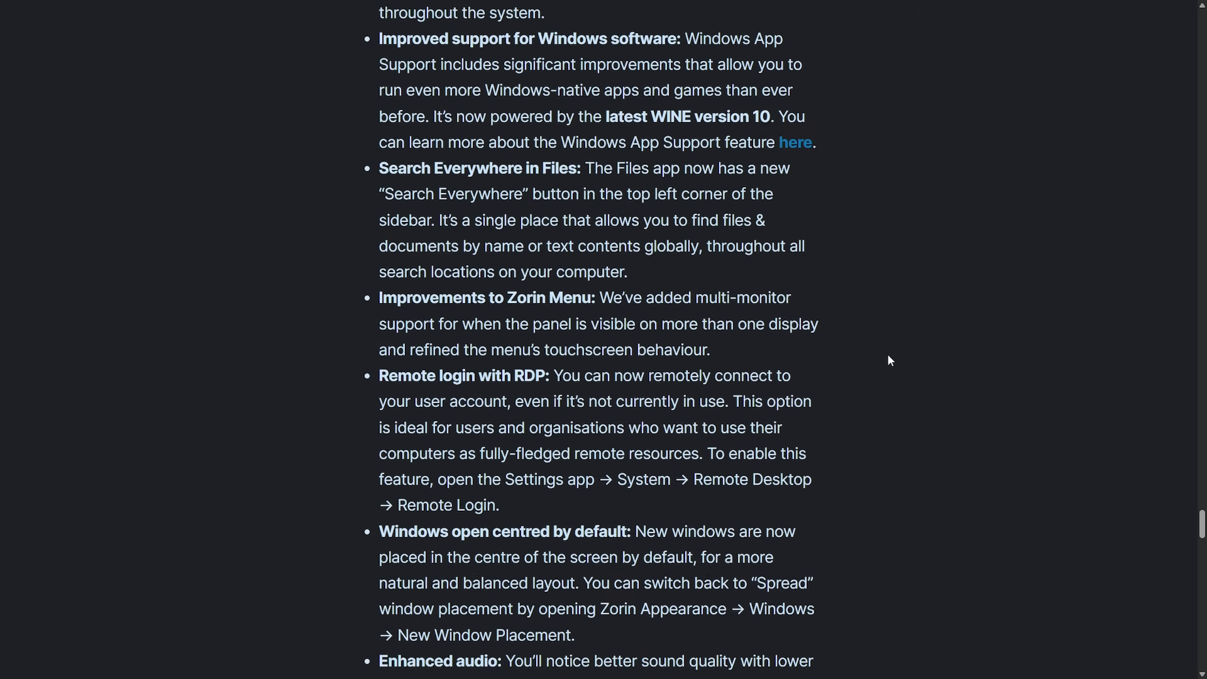
scroll(891, 361, down, 20)
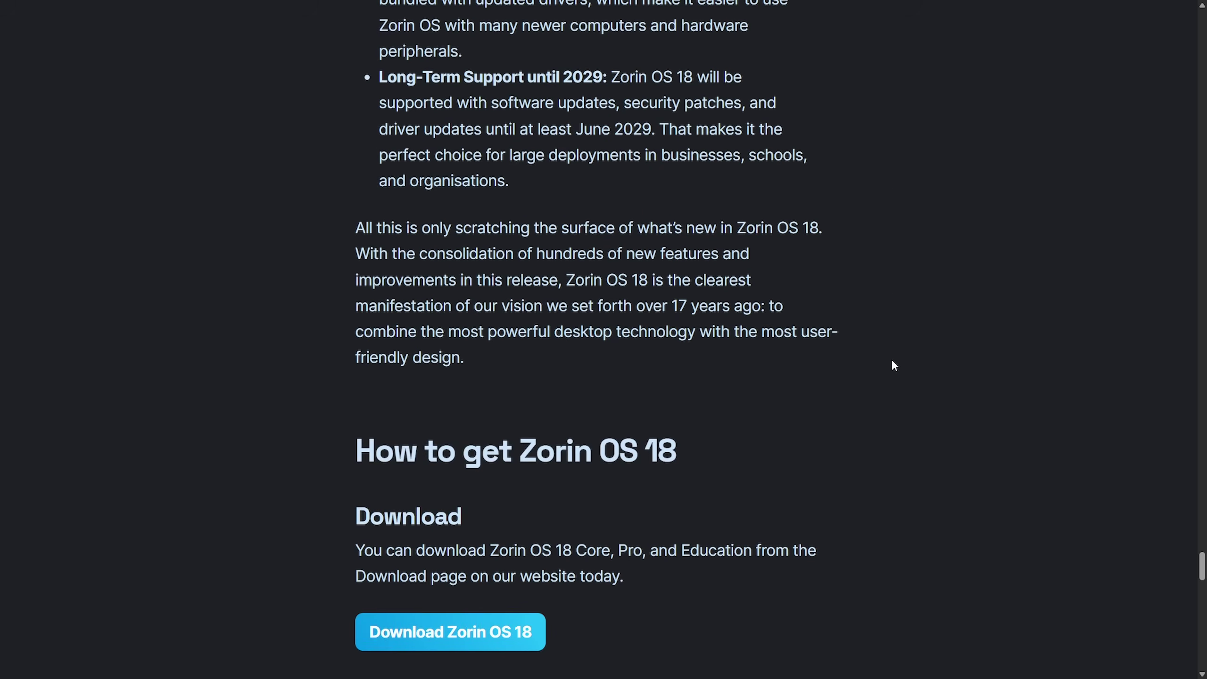
- Scroll the post to bring the 'OneDrive files integration' section into view
scroll(894, 365, down, 8)
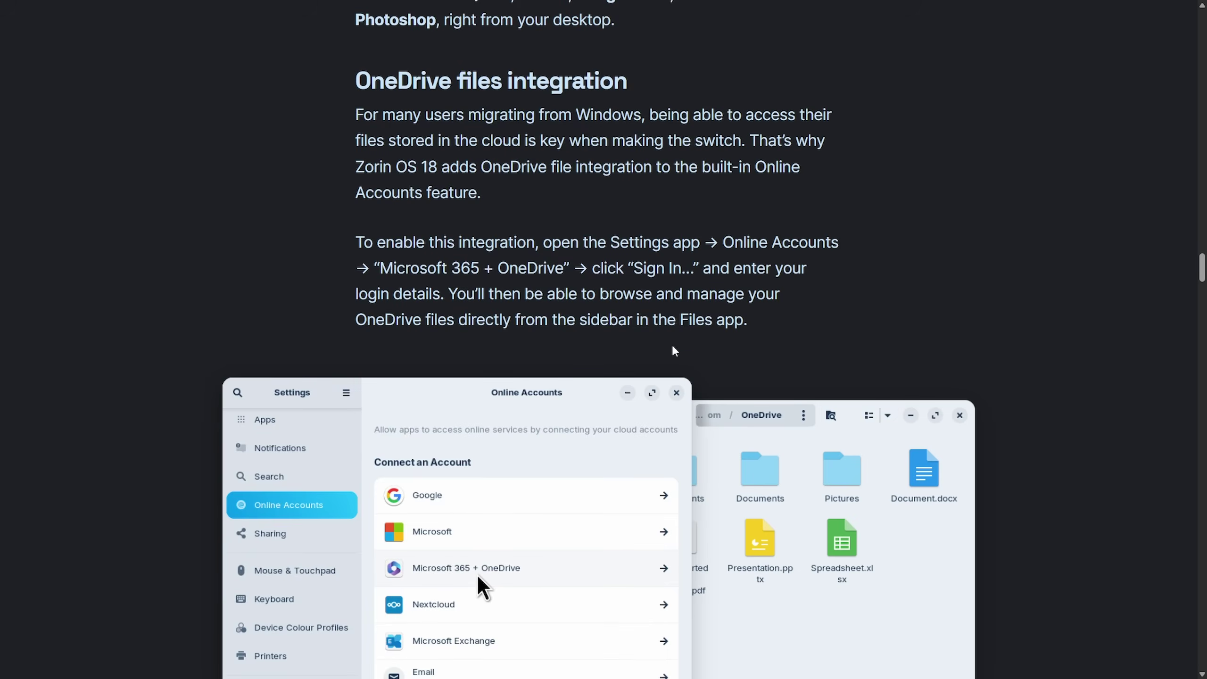
- Highlight the OneDrive files integration heading and its first explanatory paragraph in the Brave post
scroll(717, 110, down, 1)
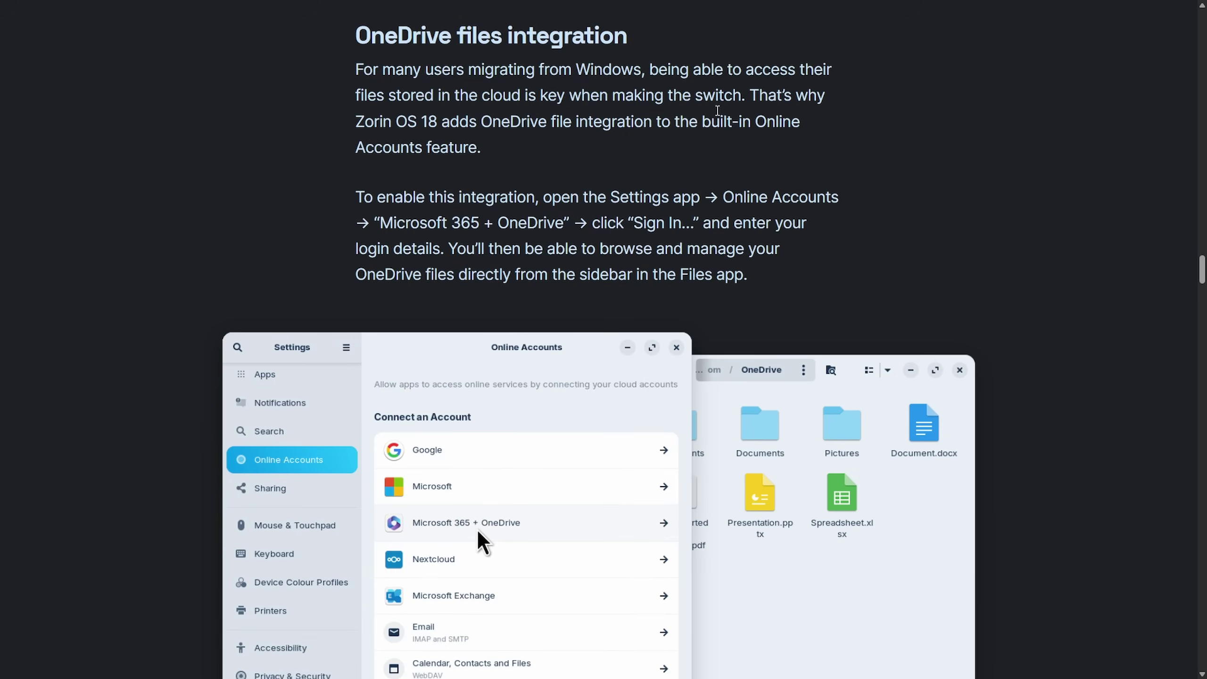
drag(470, 39, 693, 42)
click(693, 42)
drag(369, 78, 840, 149)
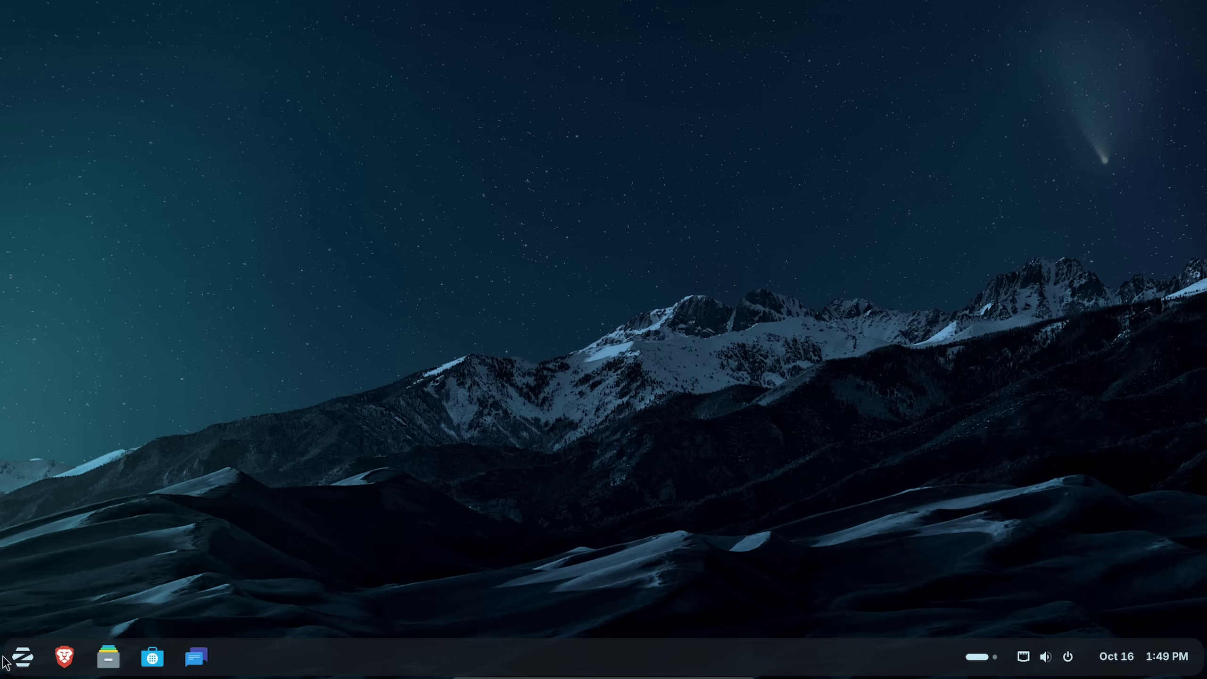
- Open Online Accounts via an 'online' menu search, enlarge Settings, and preview the Microsoft 365 + OneDrive form
click(21, 659)
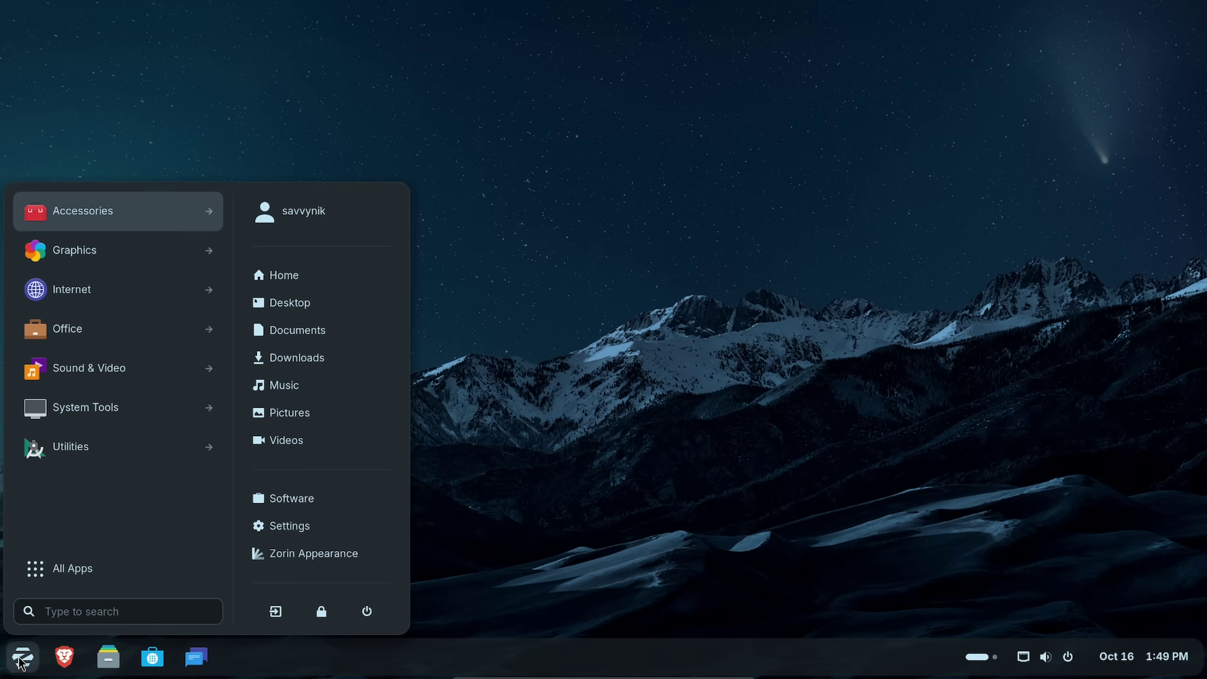
text(online)
key(Return)
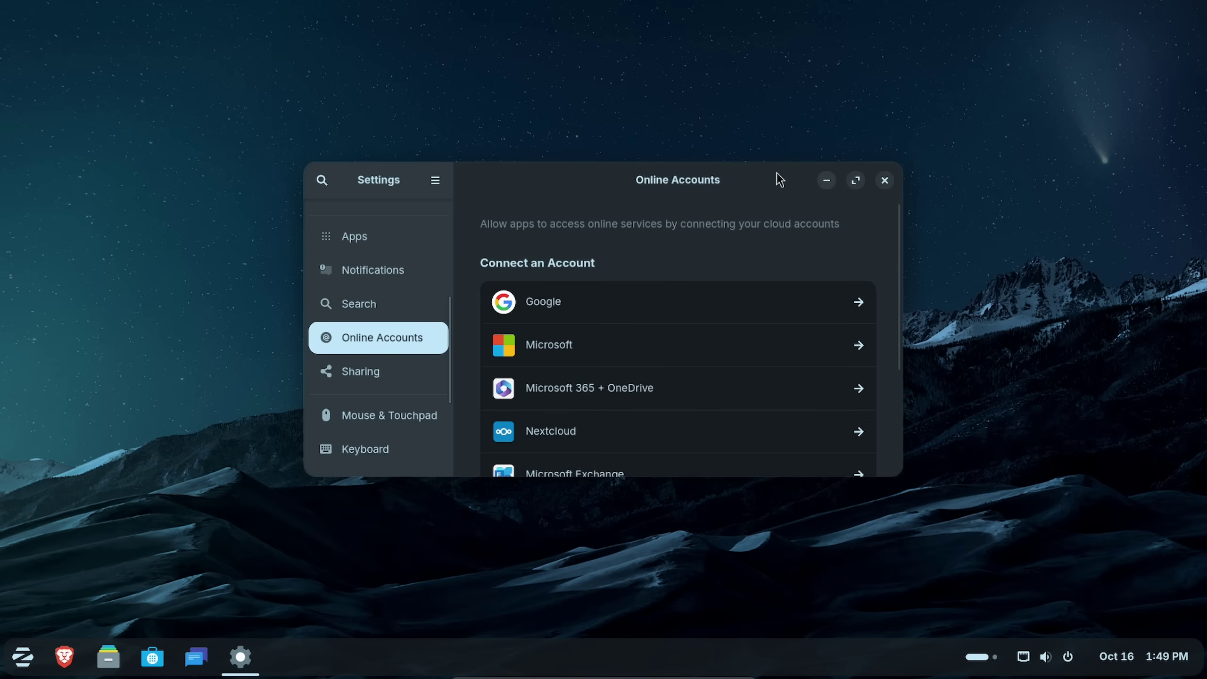
drag(779, 180, 691, 76)
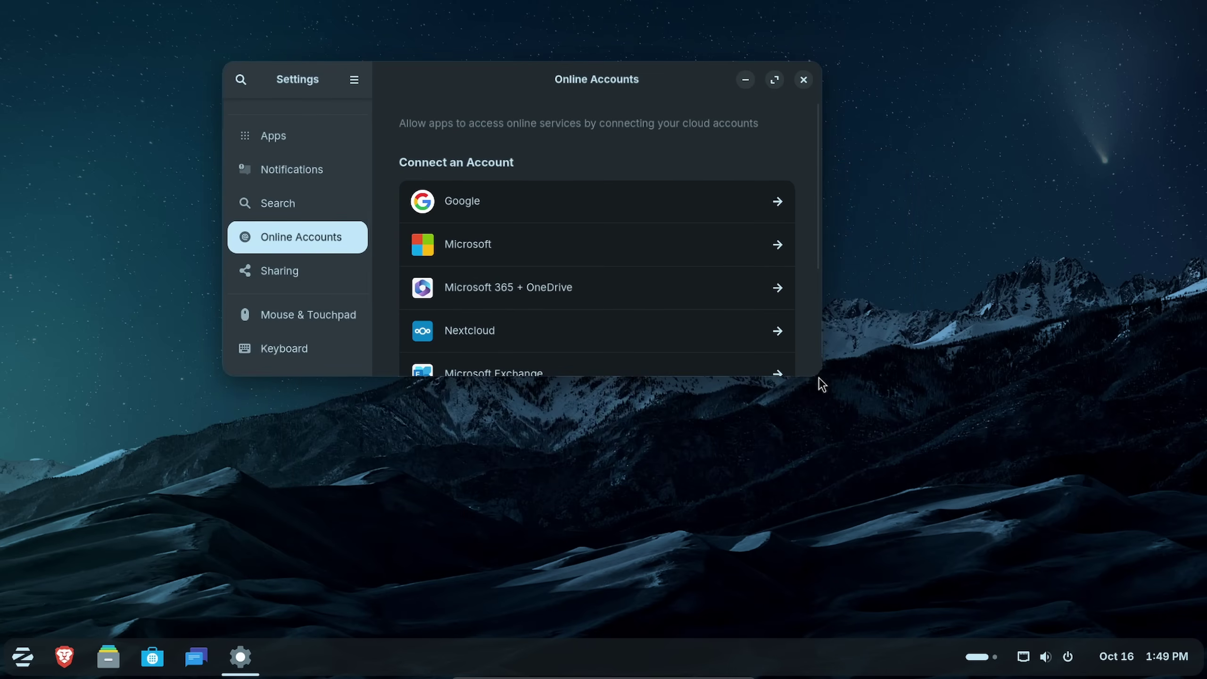
drag(819, 379, 1022, 631)
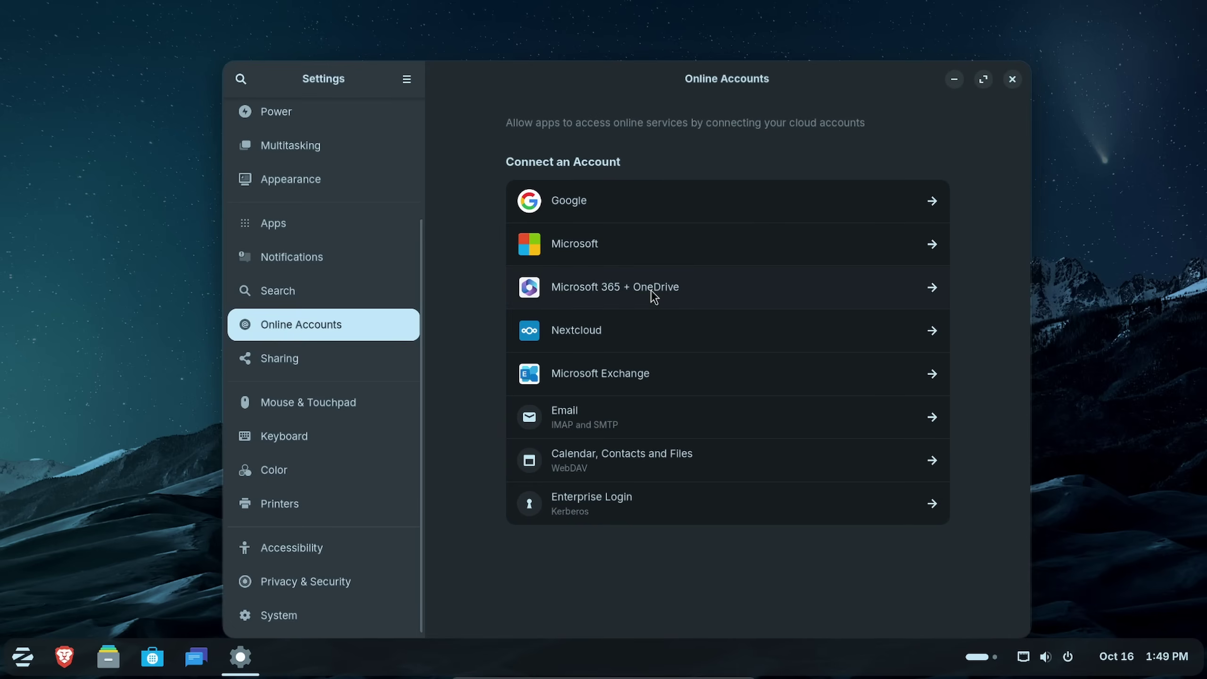
click(777, 301)
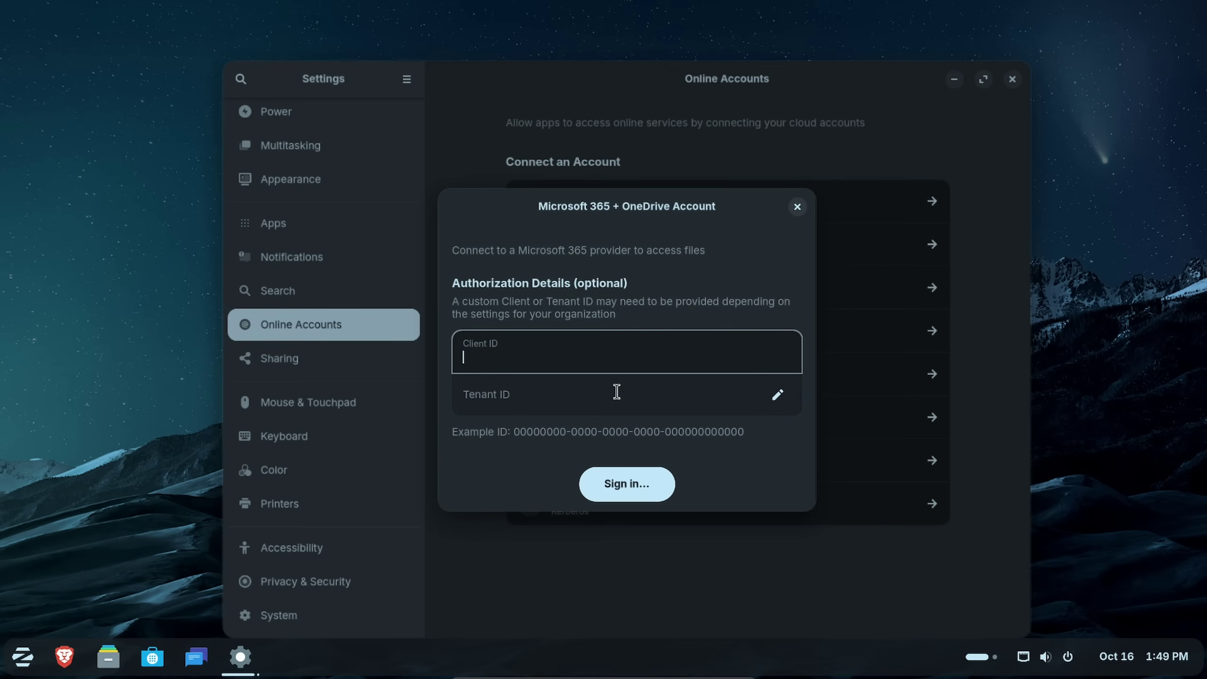
key(Escape)
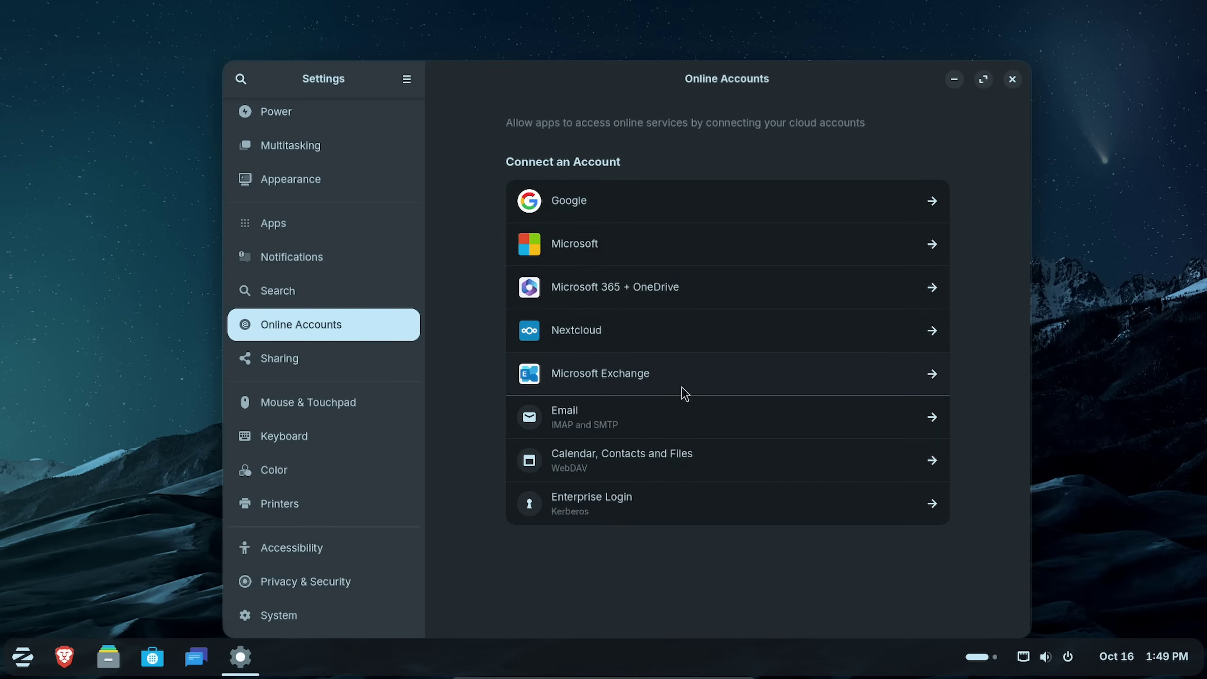
- Open the Email account form, review its IMAP and SMTP settings, then close it and Settings
click(667, 423)
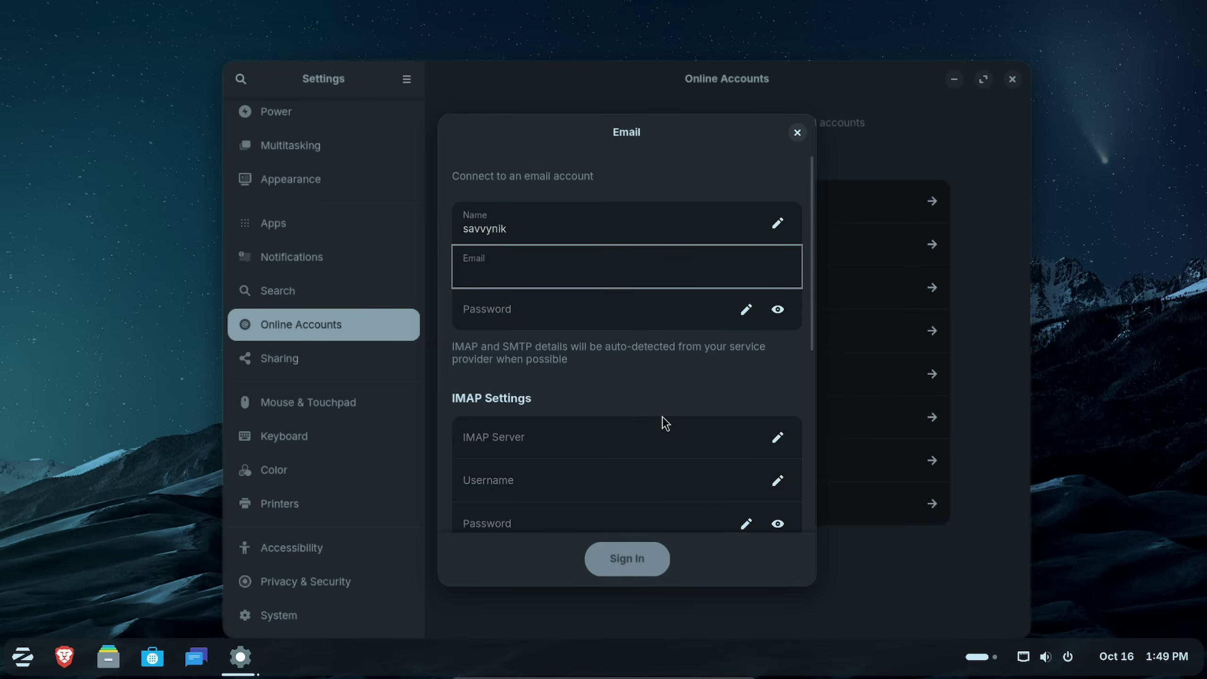
scroll(618, 431, down, 3)
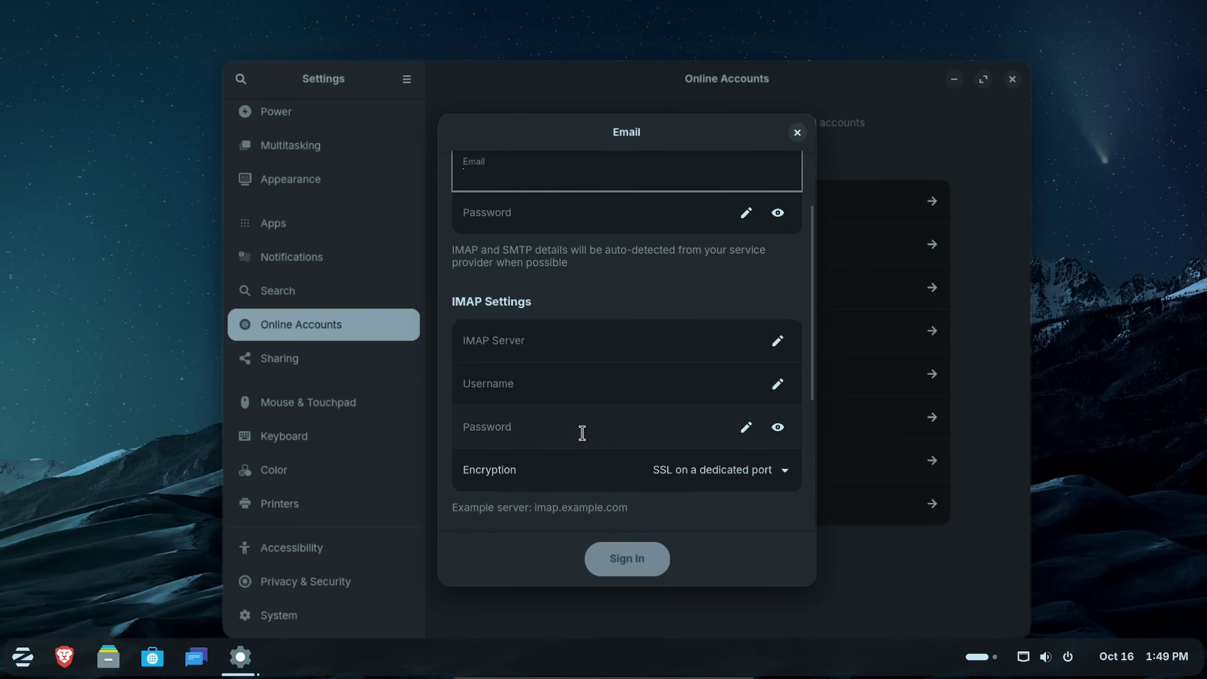
scroll(617, 439, down, 1)
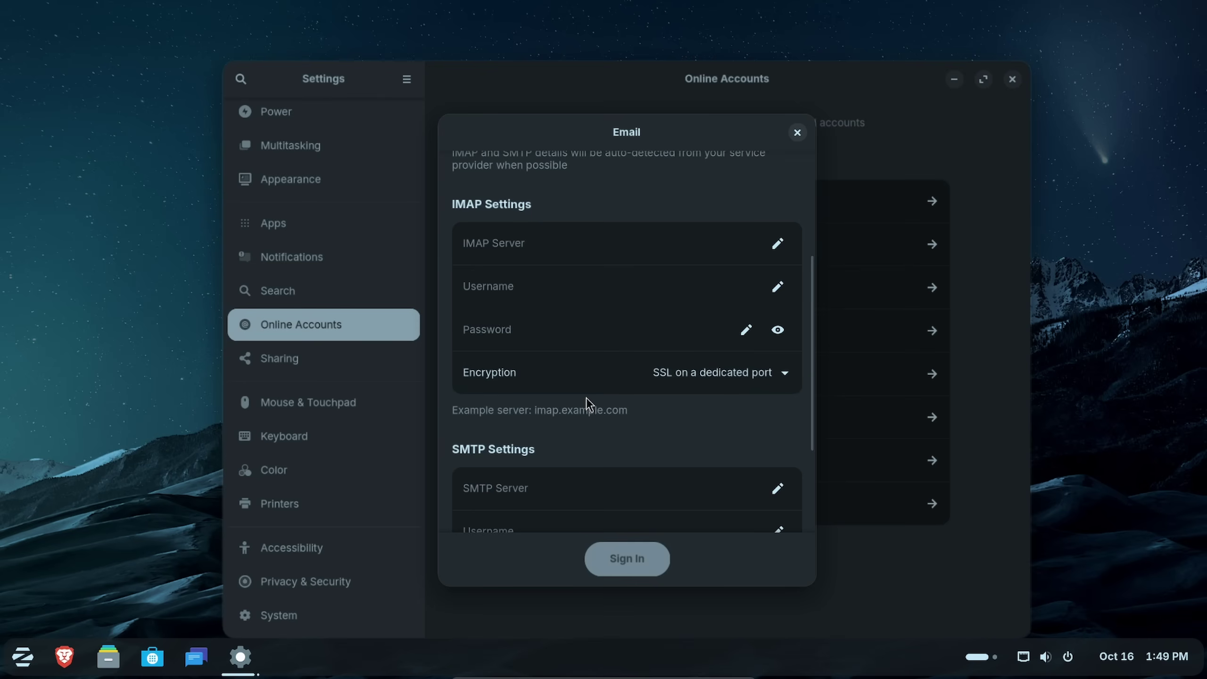
scroll(588, 405, down, 1)
scroll(589, 392, down, 2)
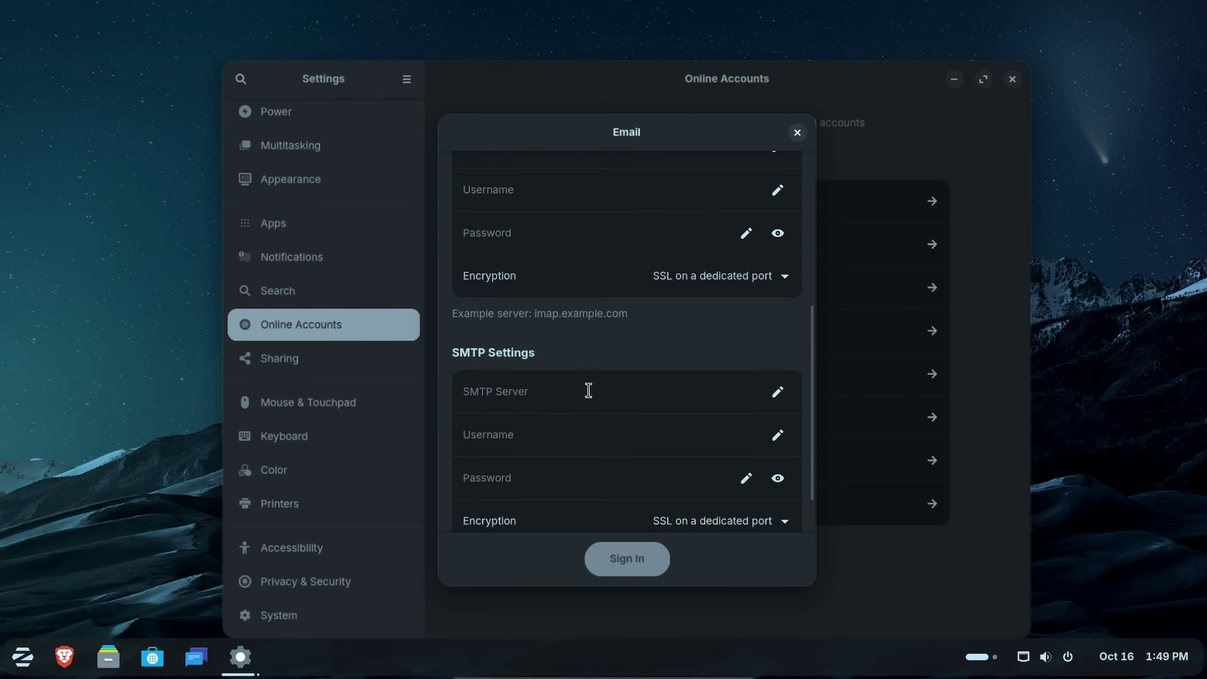
click(797, 132)
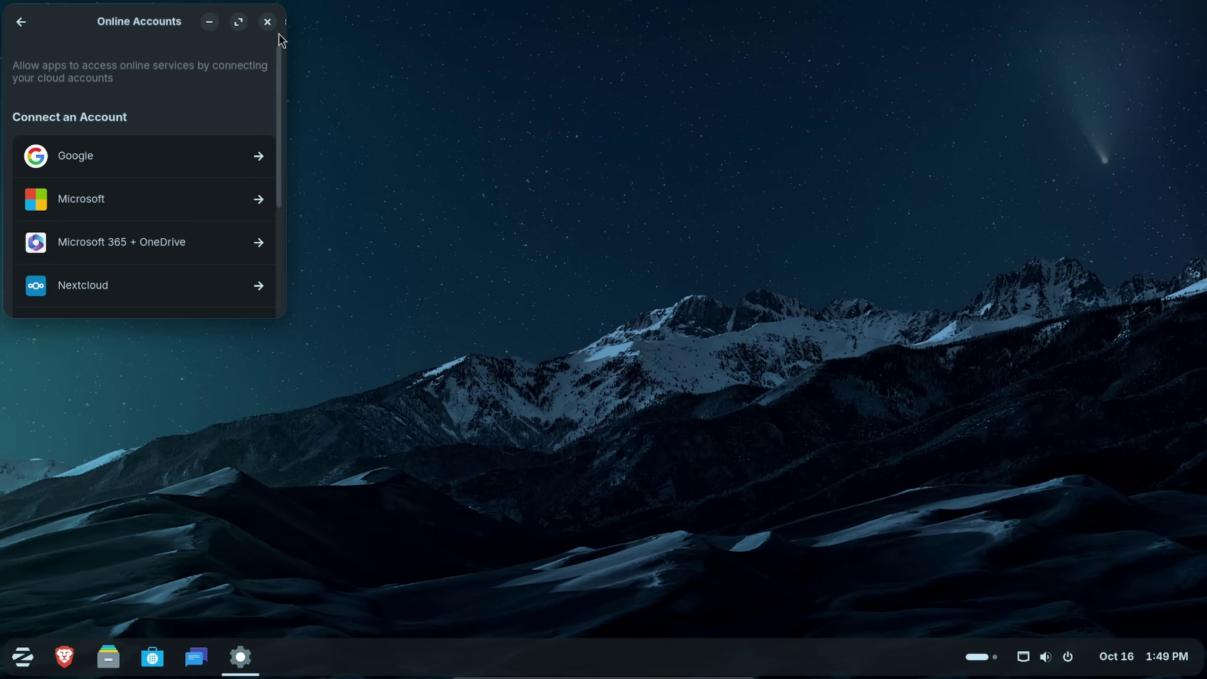
click(270, 22)
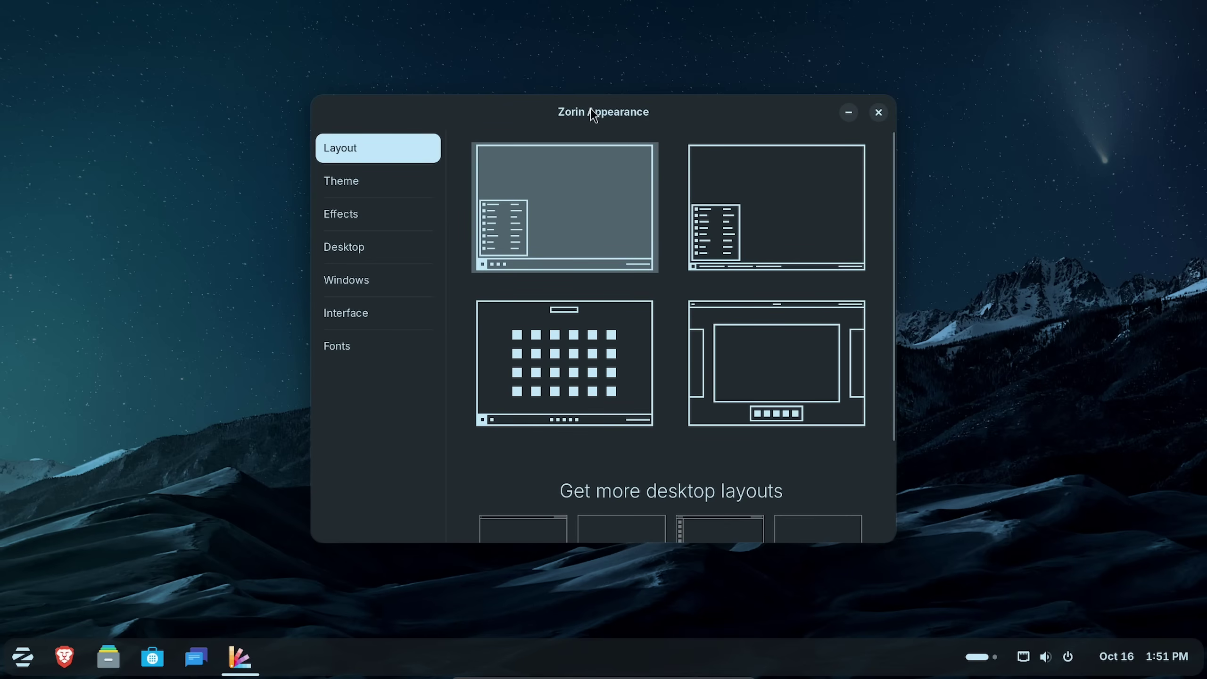
- Enable Screen Keyboard Button in Panel under Interface and bring up the on-screen keyboard from the tray
click(373, 310)
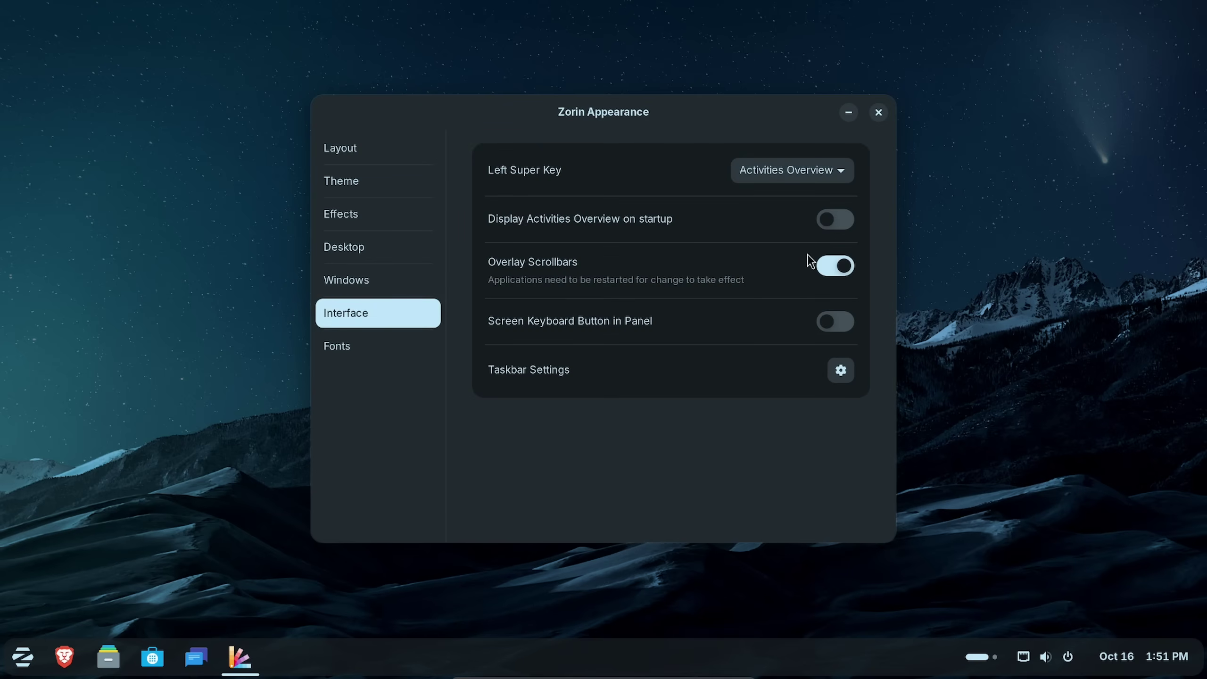
click(832, 328)
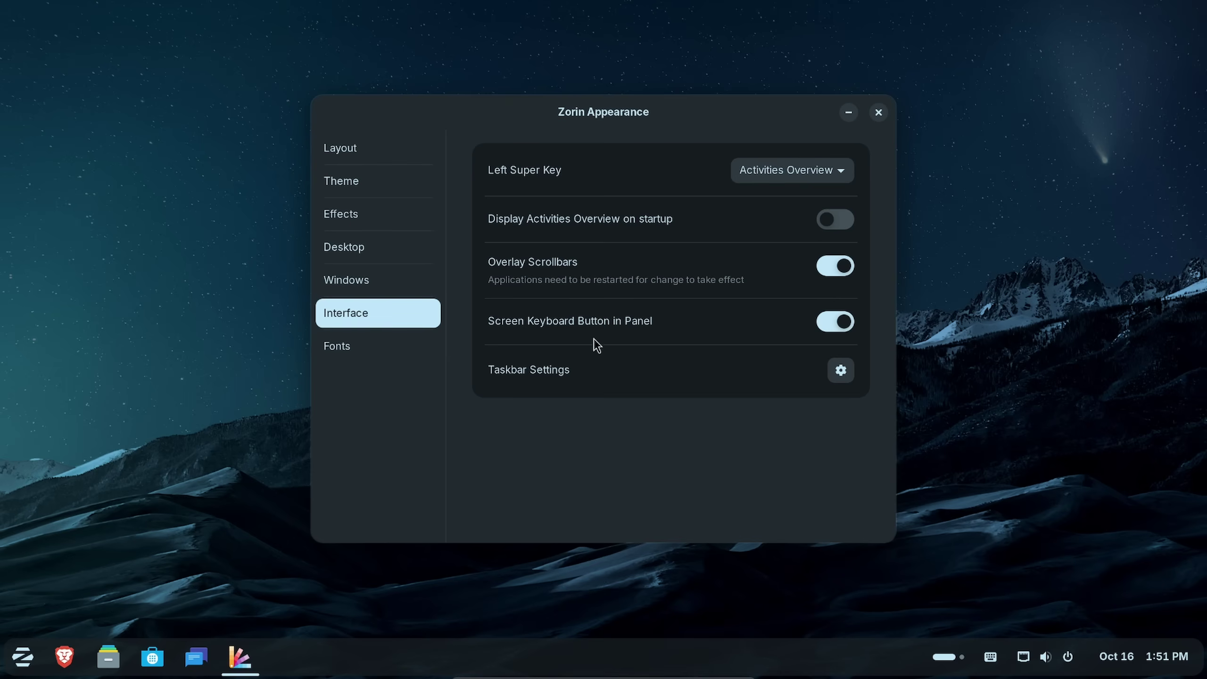
click(990, 659)
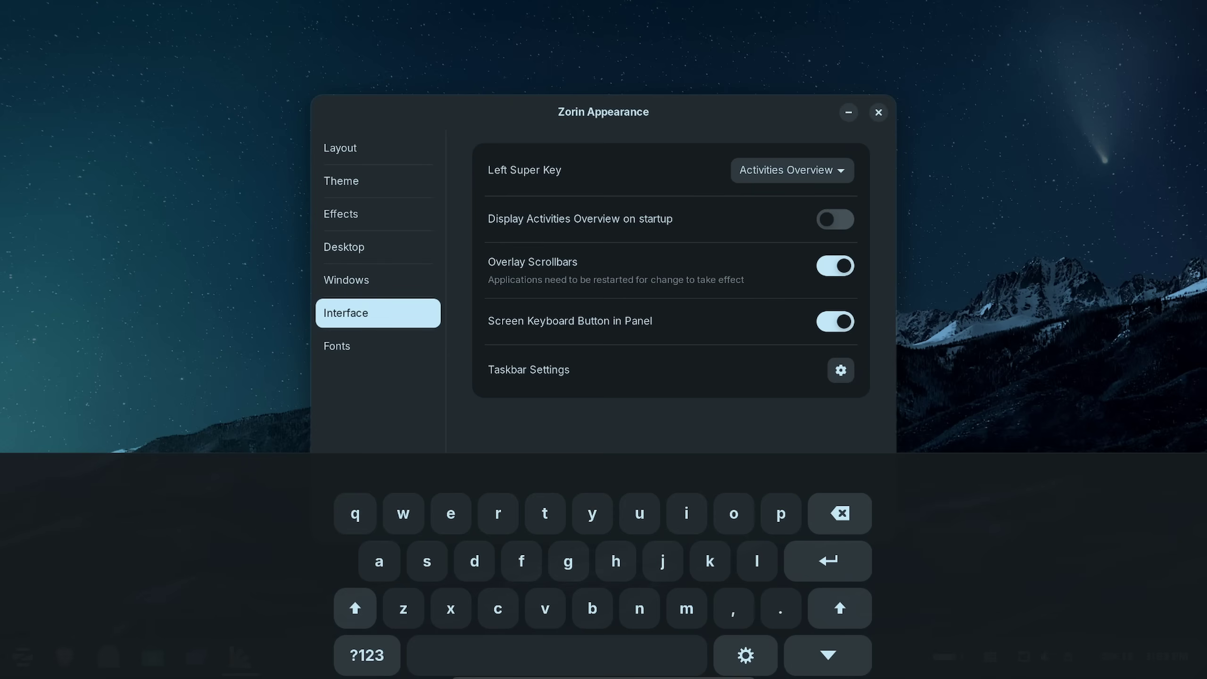
- Close Zorin Appearance, hide the on-screen keyboard, and try summoning it from the menu search
key(alt+F4)
click(858, 666)
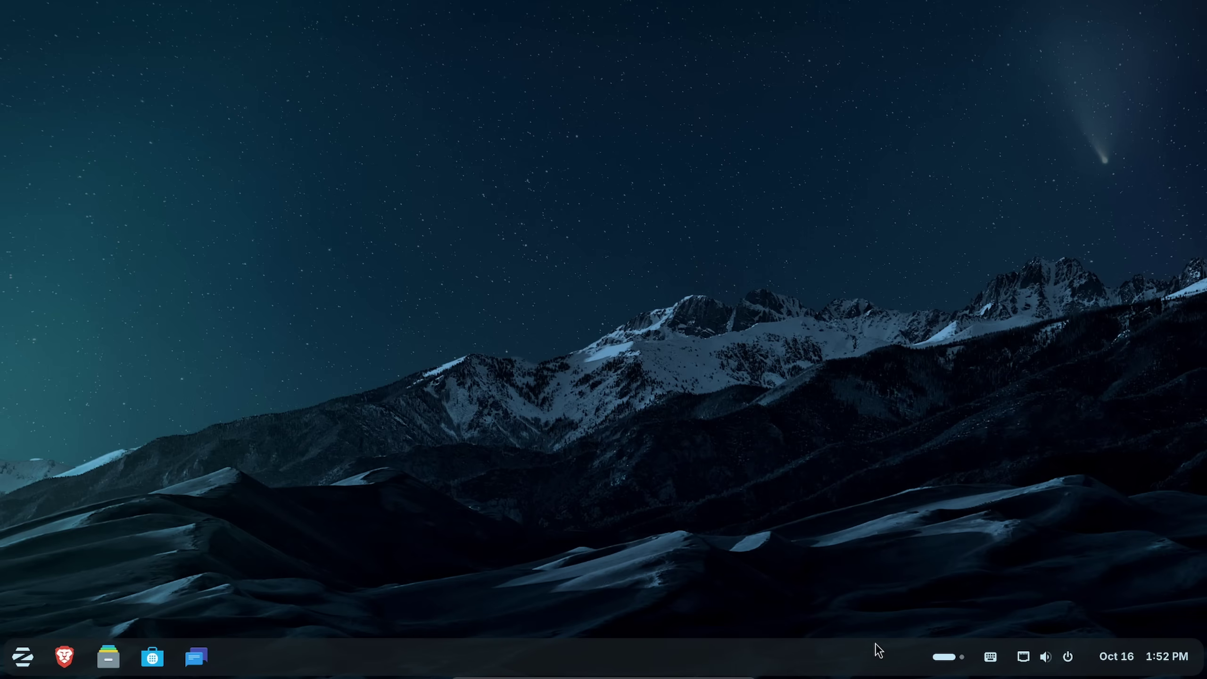
click(22, 657)
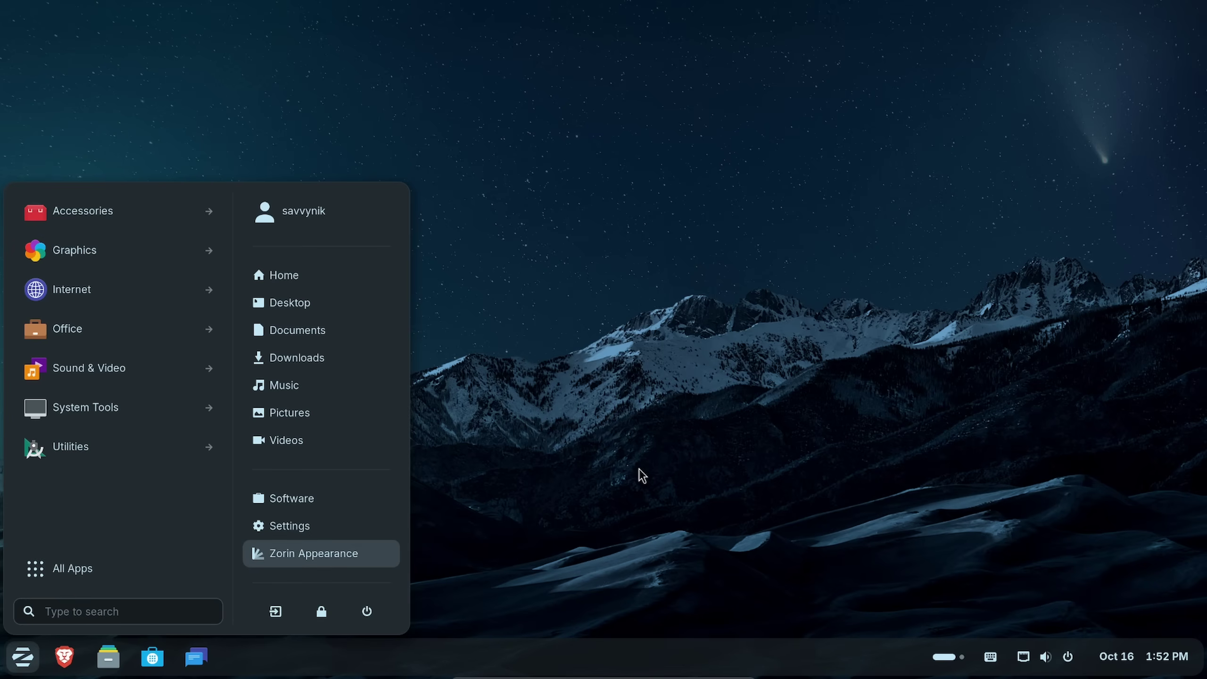
click(123, 611)
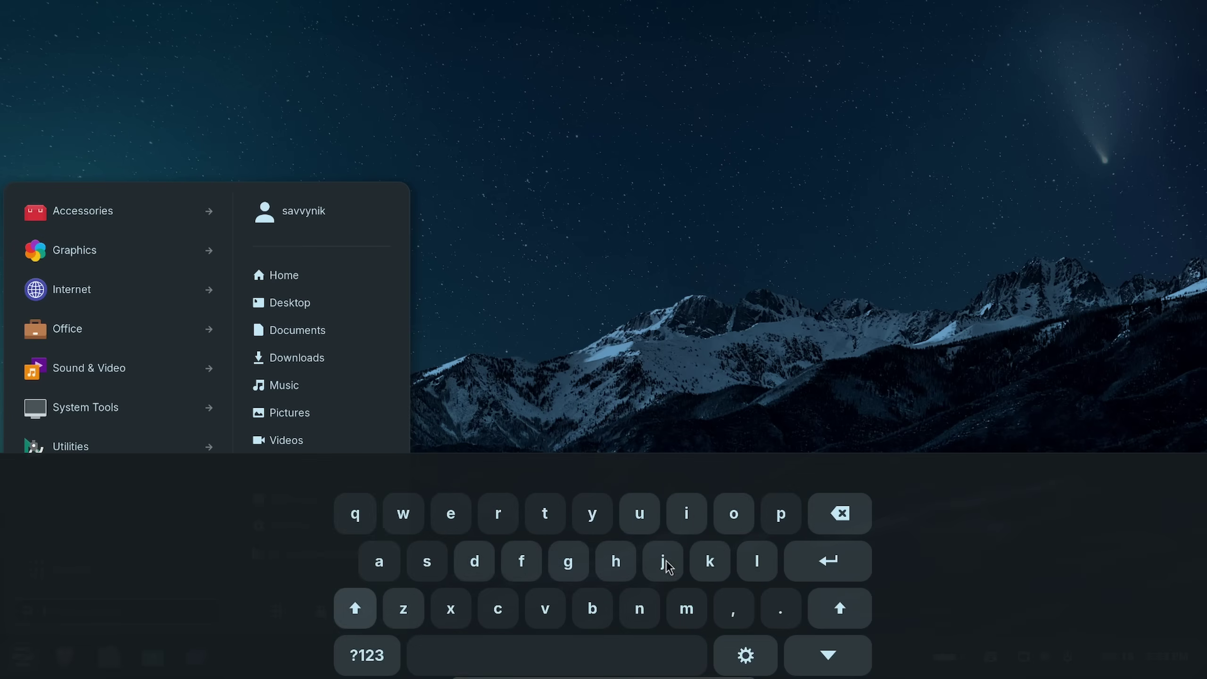
click(789, 395)
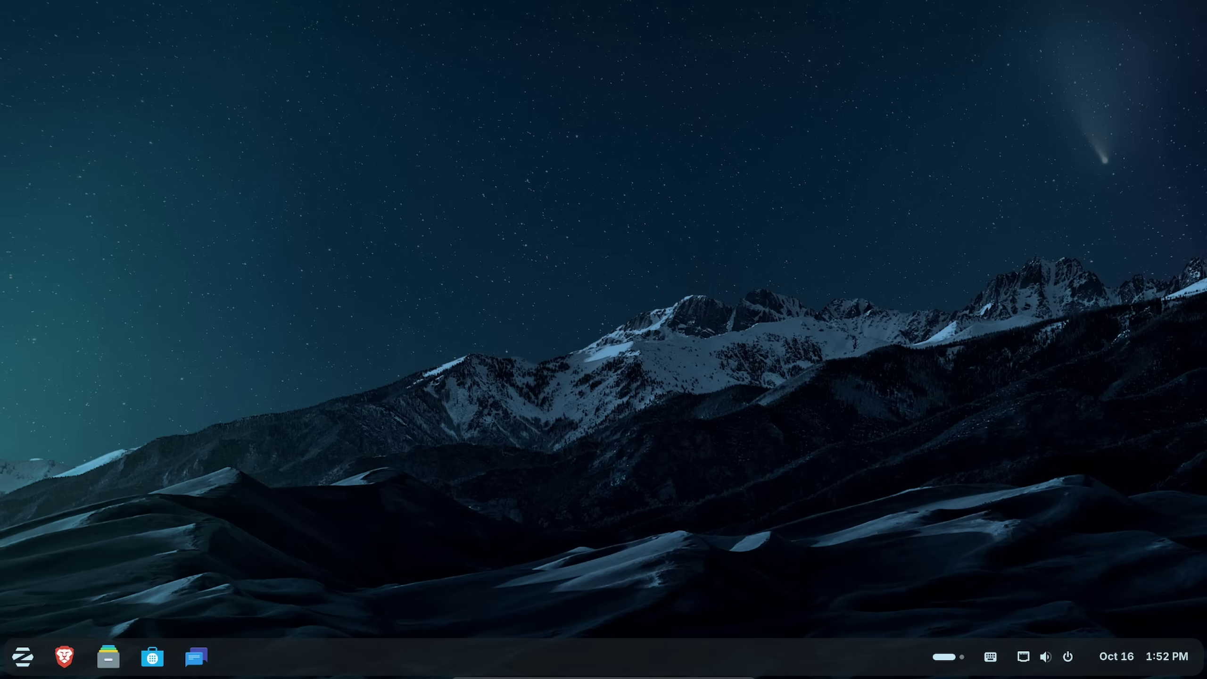
- Repeatedly reopen the Zorin menu and focus its search to bring up the on-screen keyboard, then dismiss it
click(22, 657)
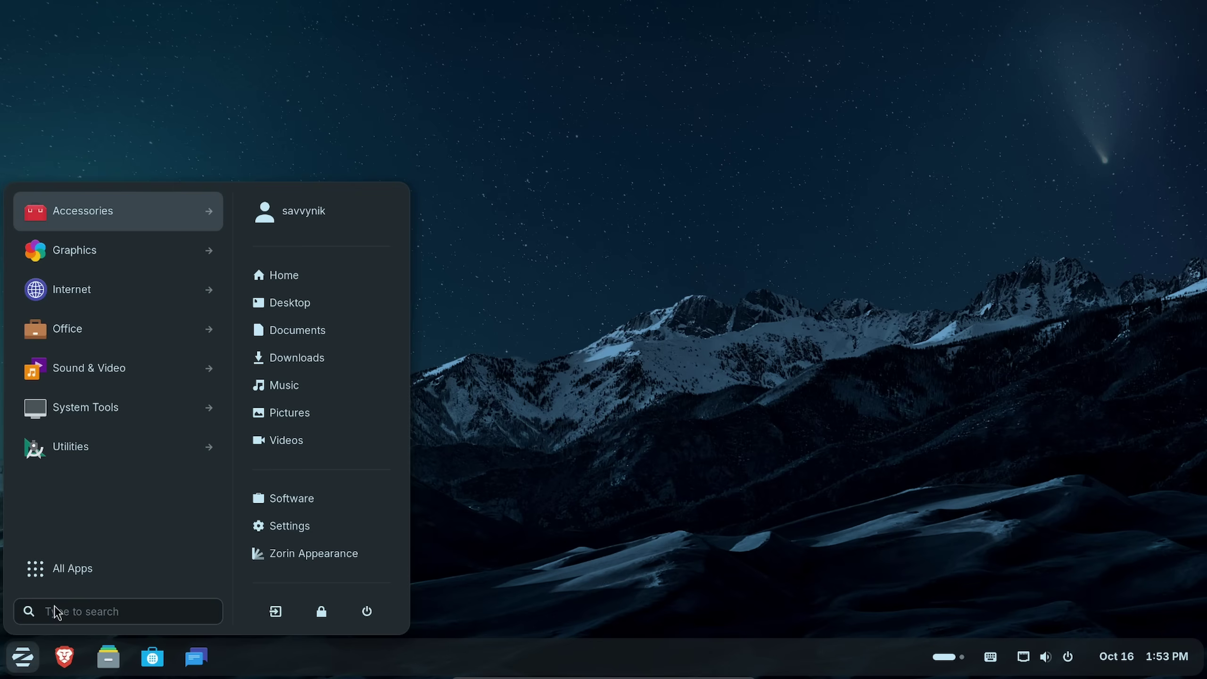
click(89, 613)
click(113, 615)
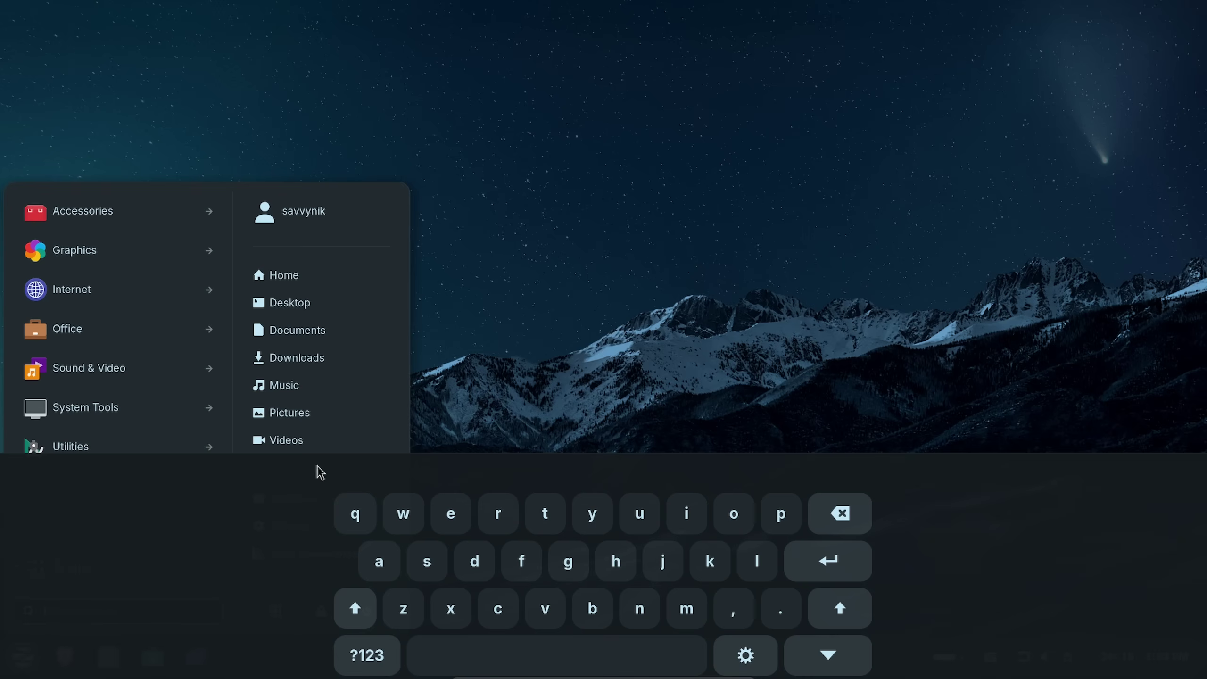
click(719, 444)
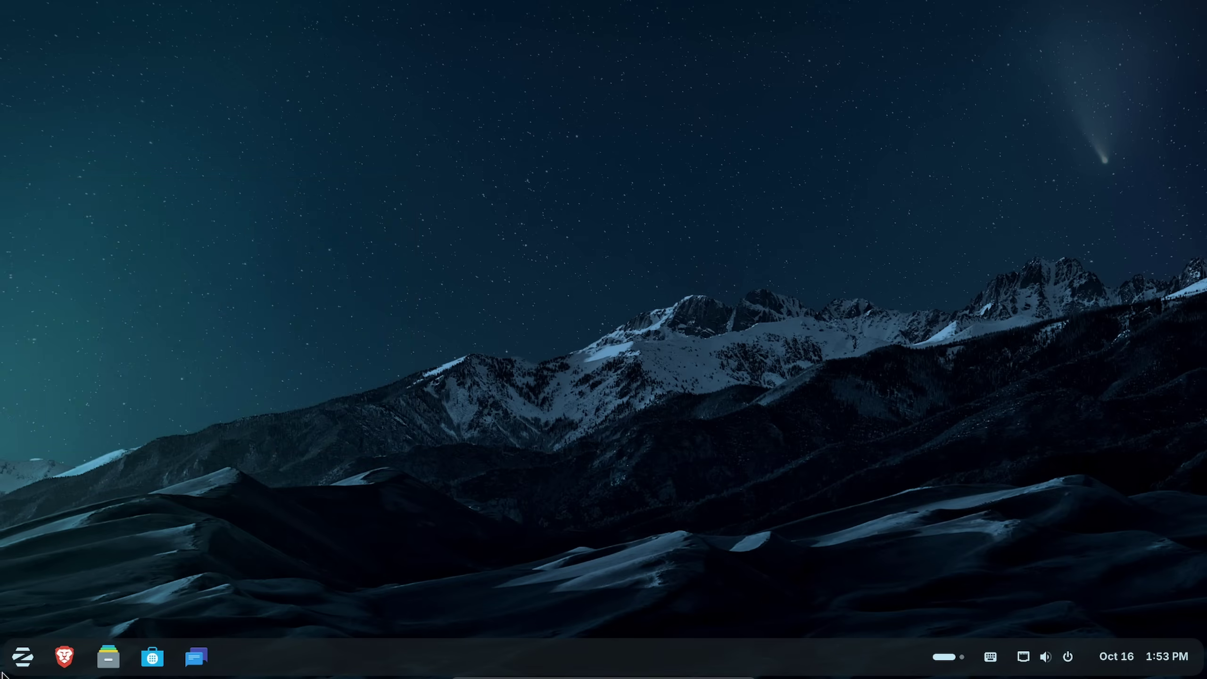
click(23, 657)
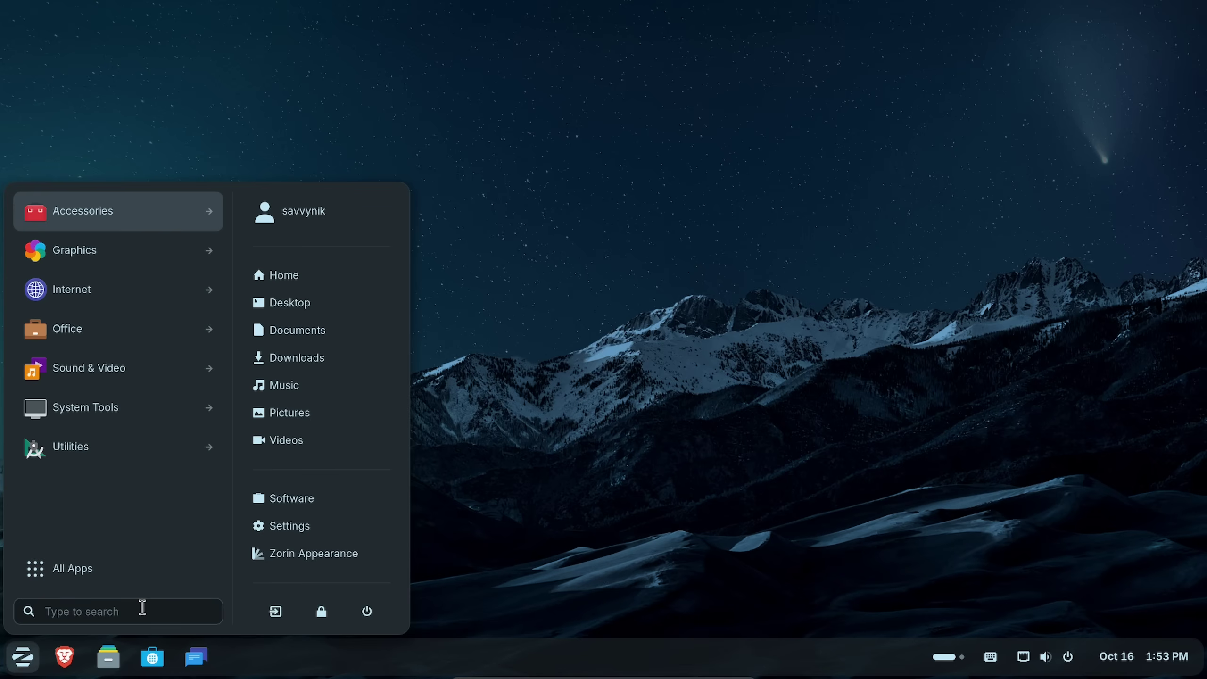
click(646, 476)
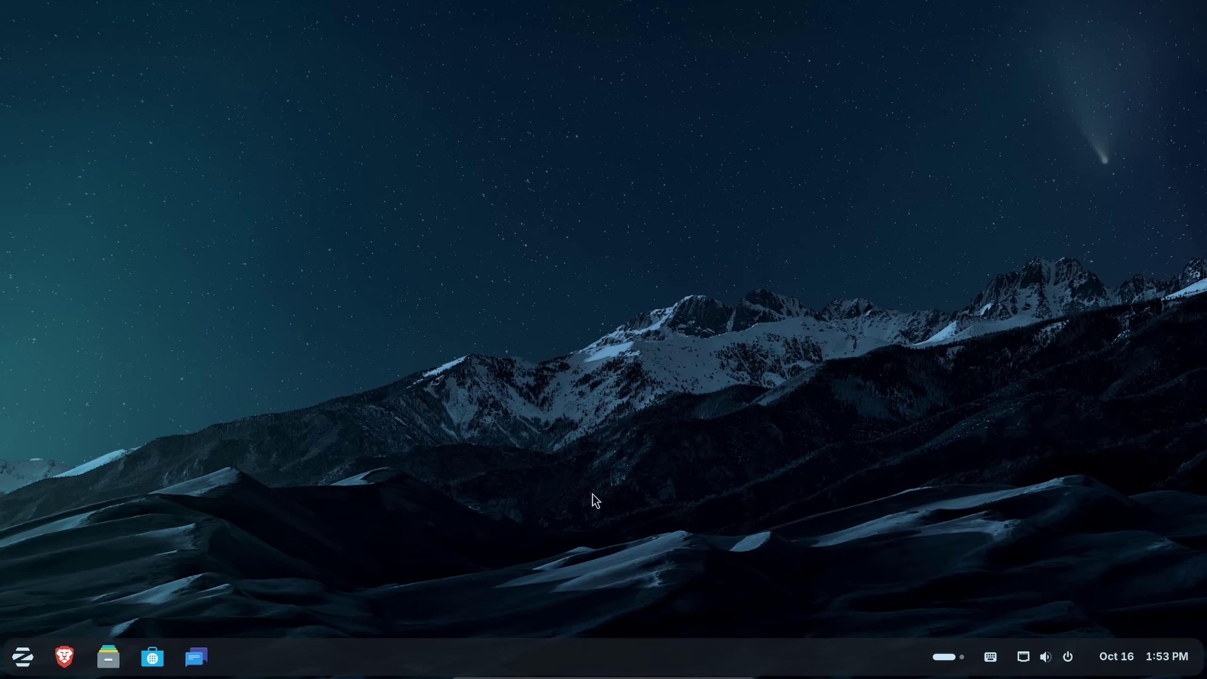
click(22, 657)
click(145, 613)
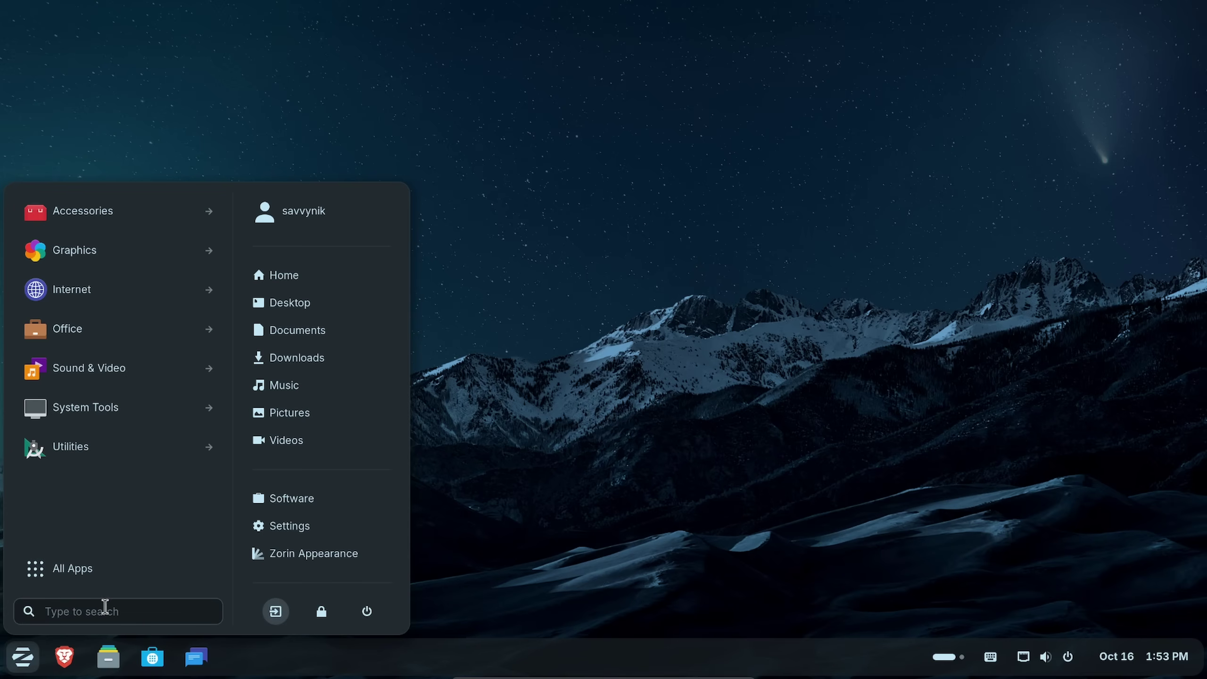
click(73, 607)
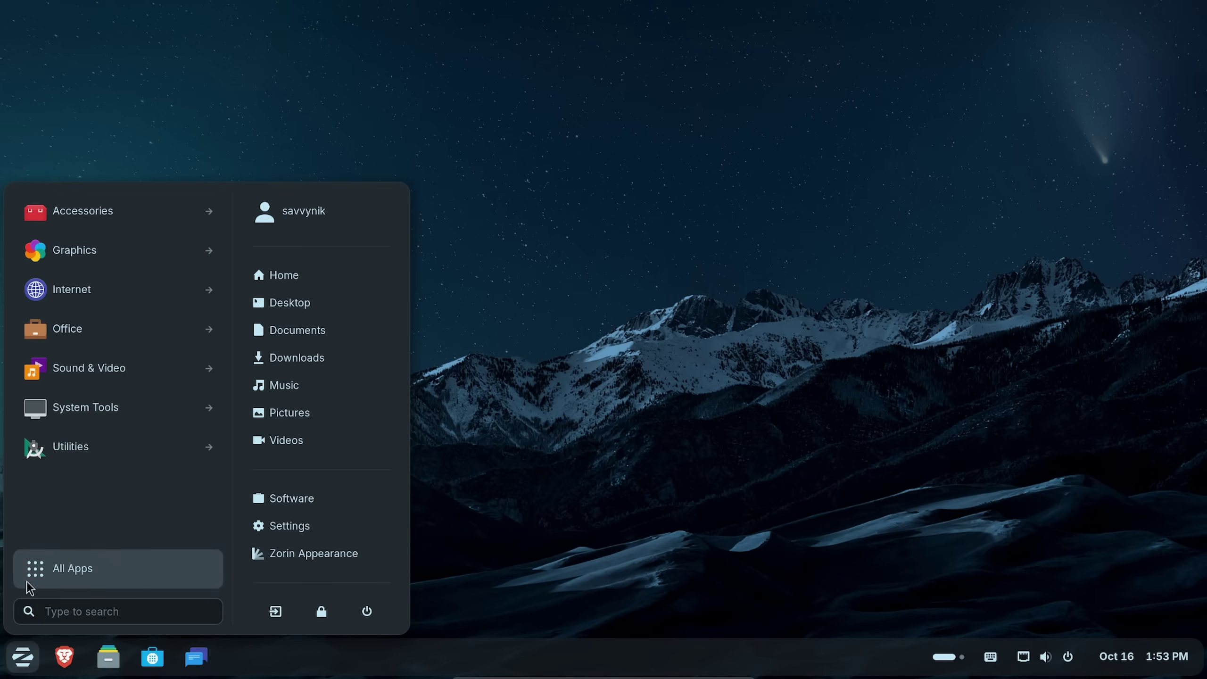
click(24, 664)
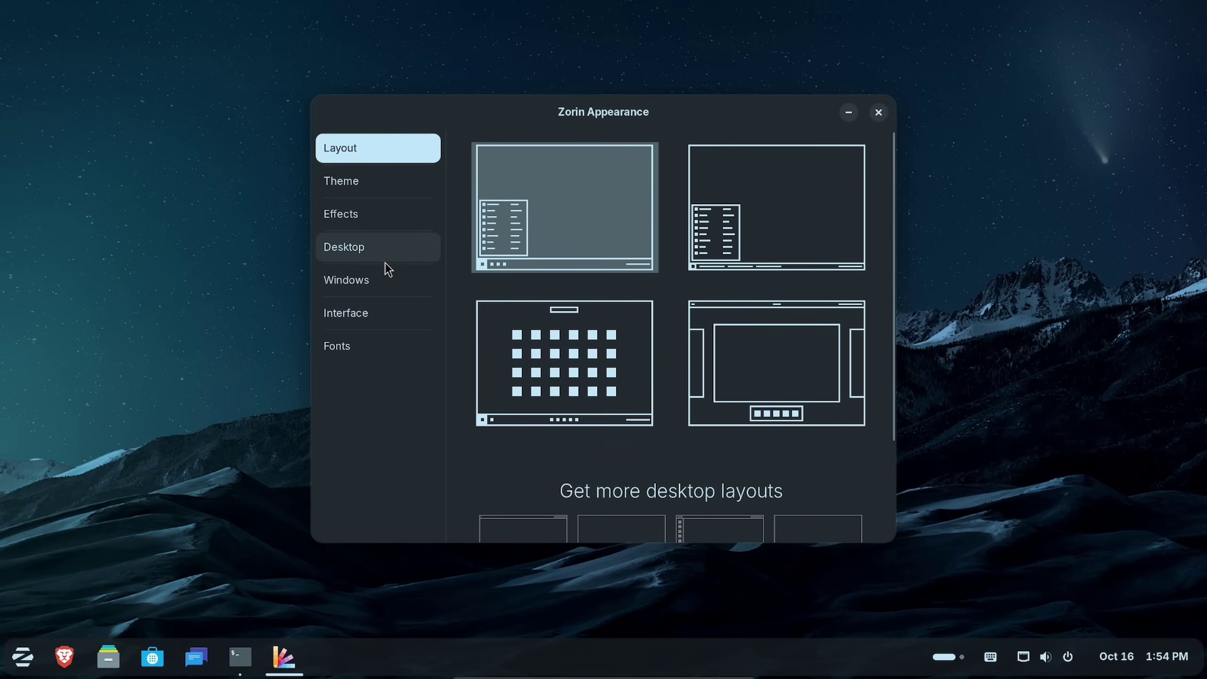
- Turn off Screen Keyboard Button in Panel and close Zorin Appearance
click(380, 316)
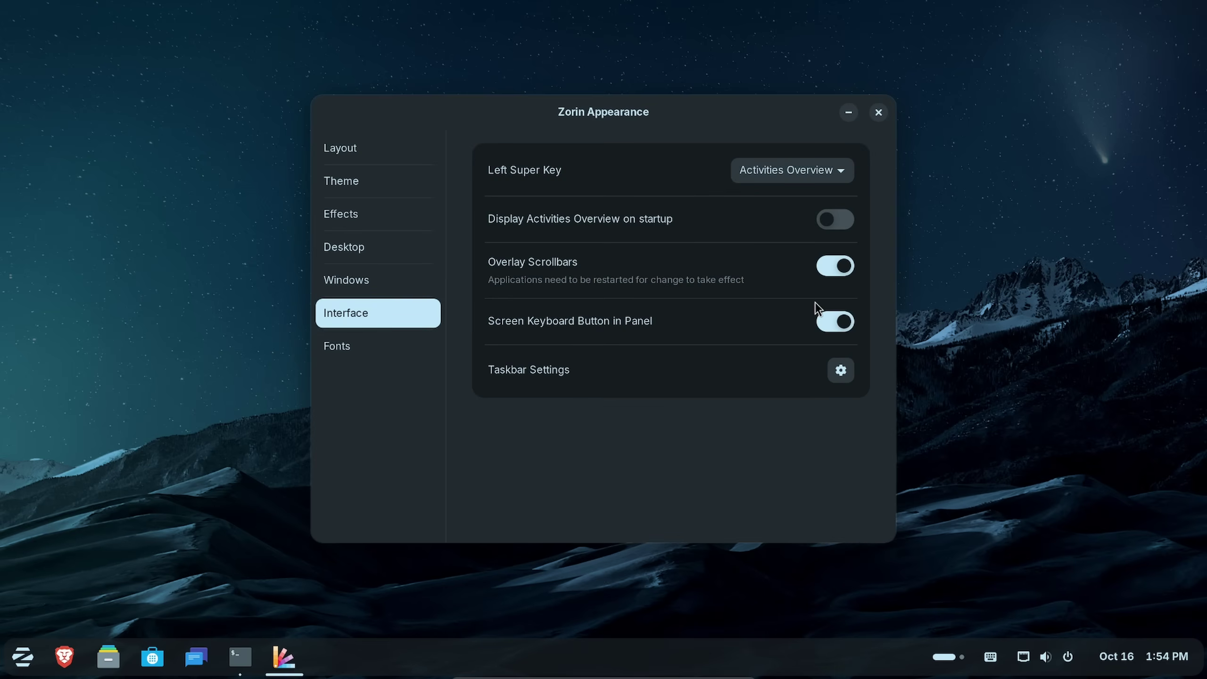
click(834, 322)
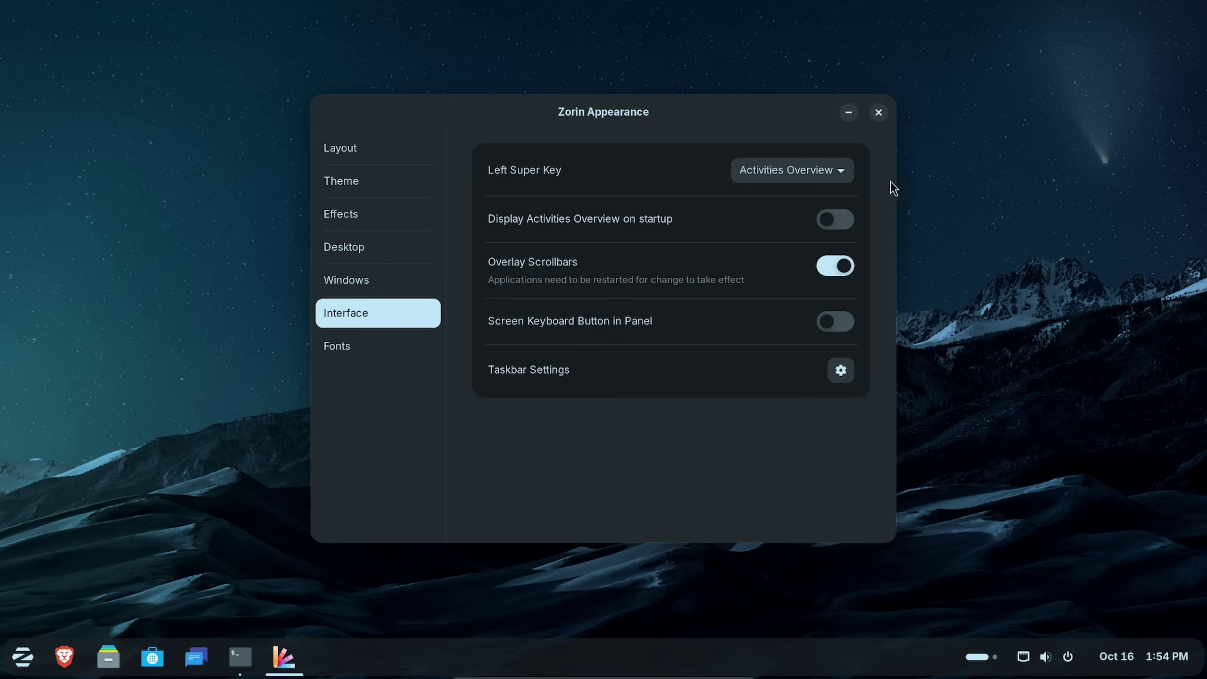
click(880, 112)
- Run htop in Terminal and sort its process list by MEM%
key(BackSpace)
key(BackSpace)
key(BackSpace)
key(BackSpace)
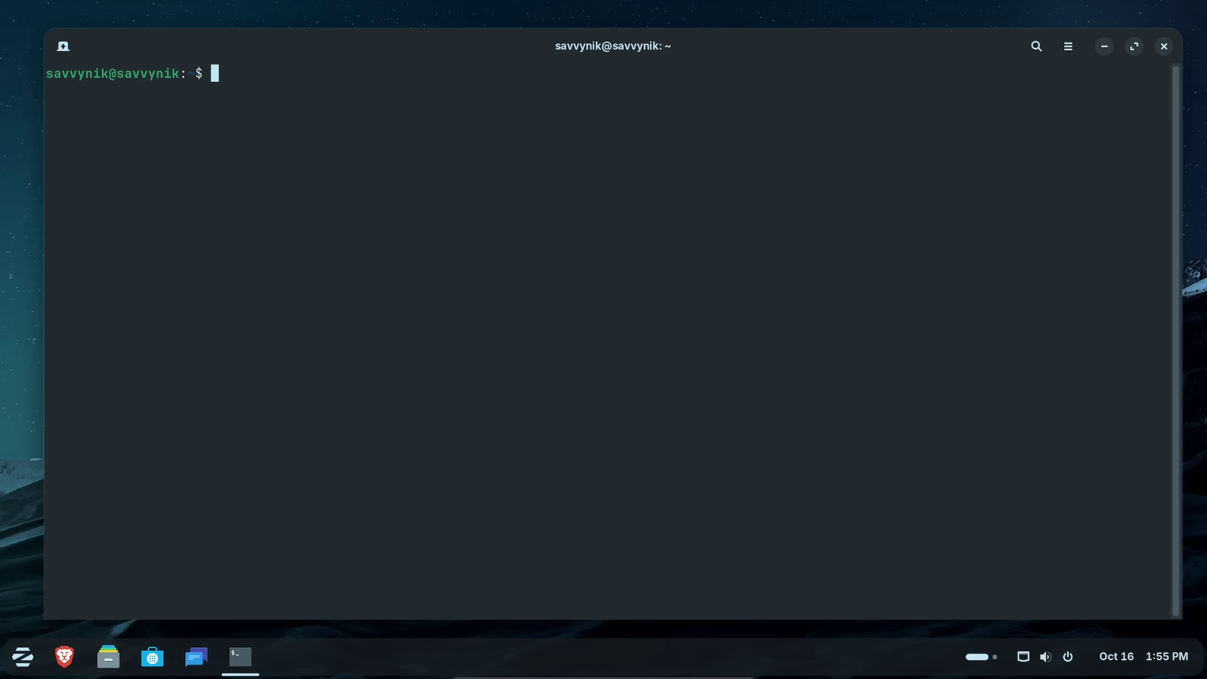
text(htop)
key(Return)
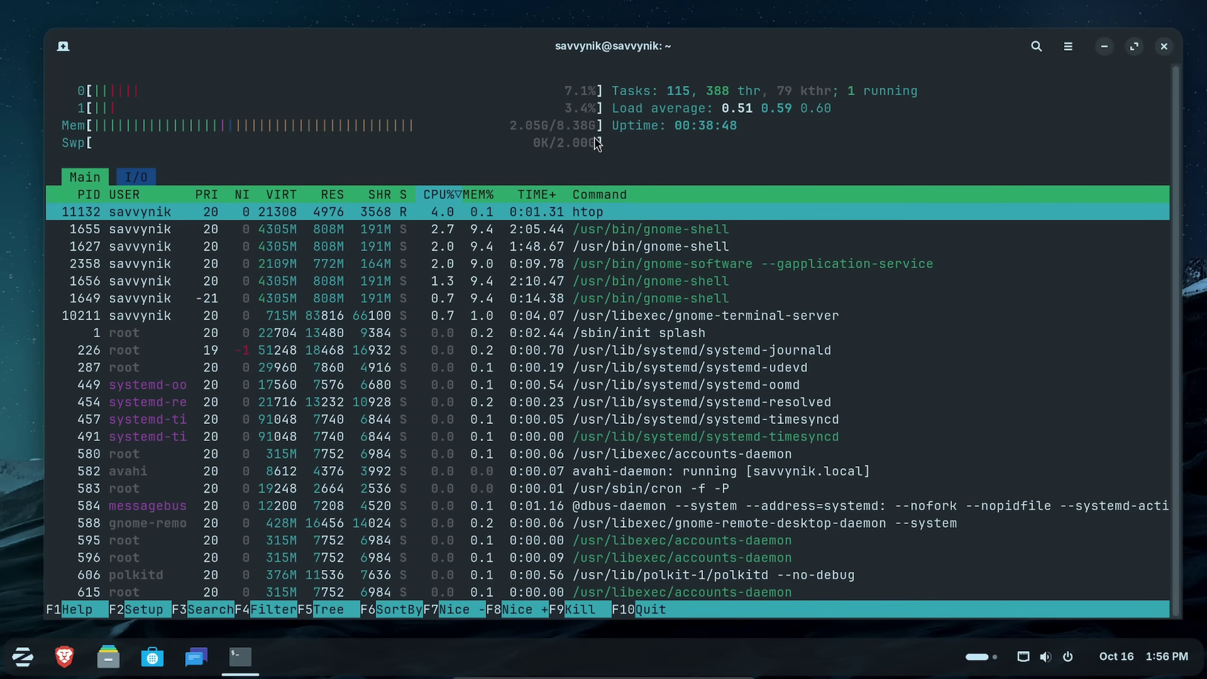
click(488, 195)
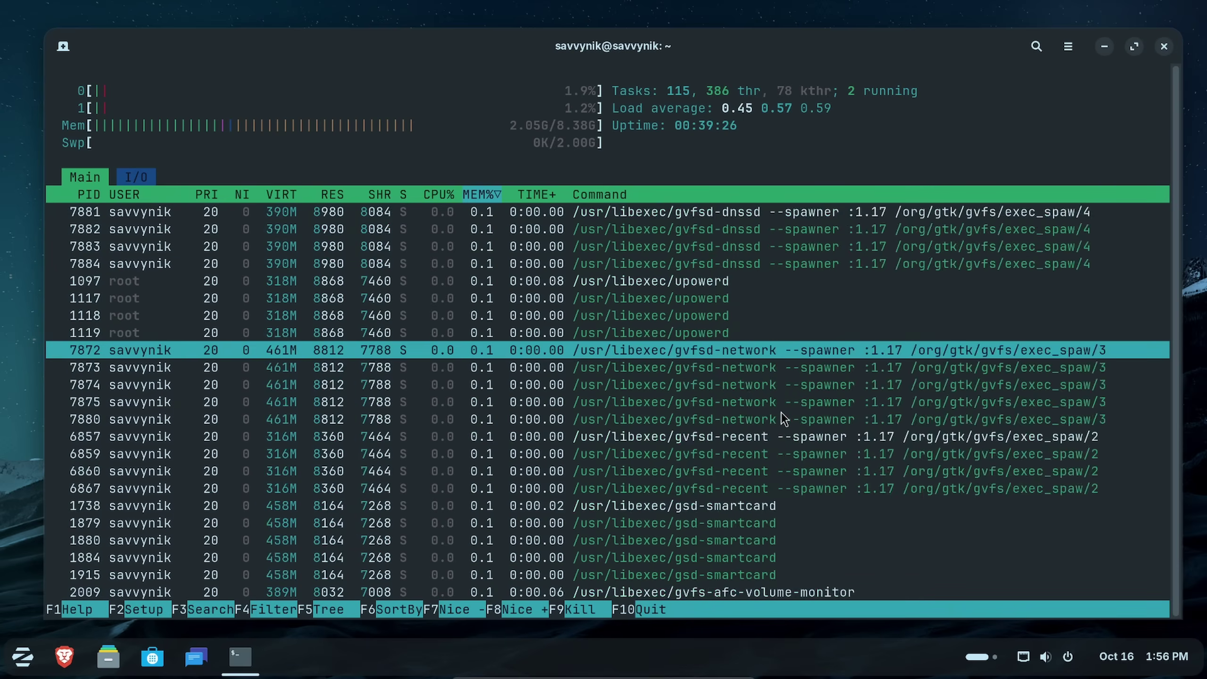
scroll(782, 428, down, 3)
- Jump to the top of htop's process list and quit htop with q
key(Home)
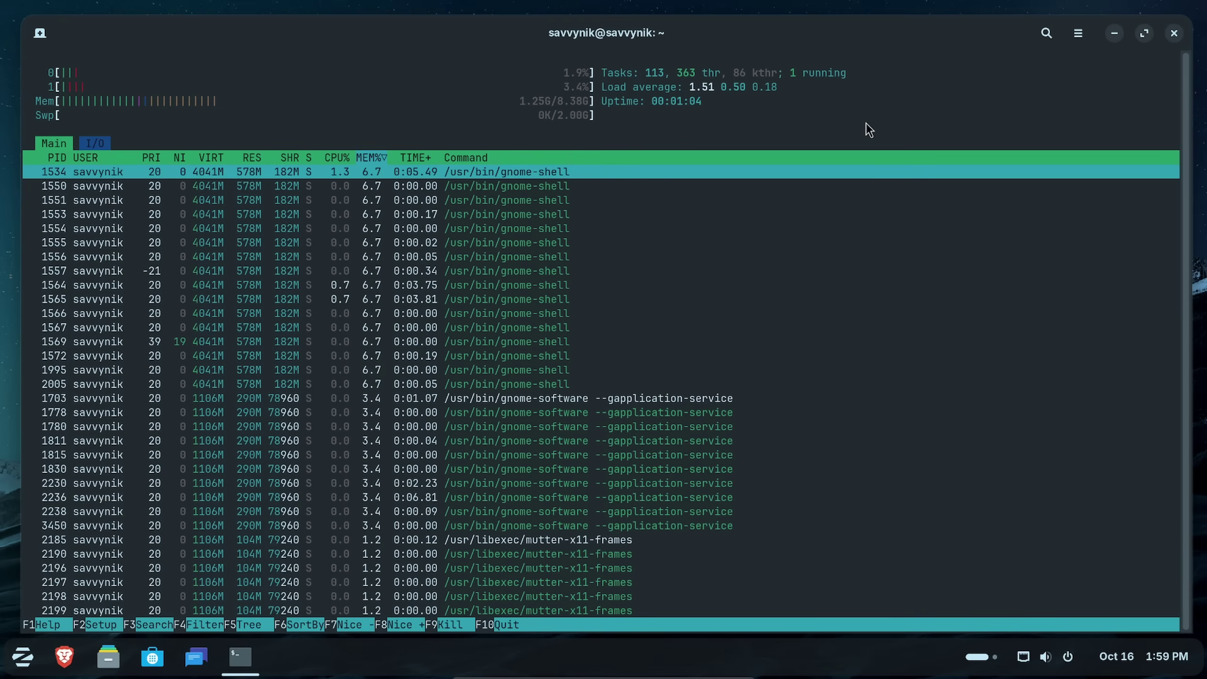
key(q)
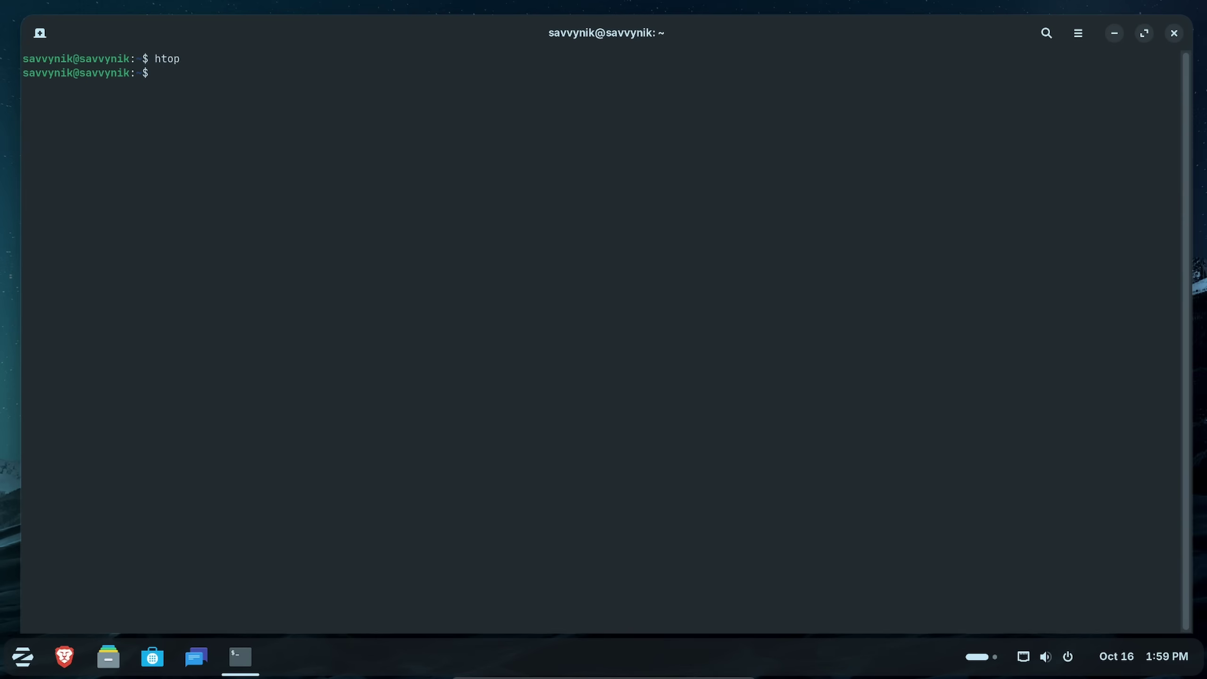
- Run neofetch and highlight the kernel version and the 1876 dpkg package count
text(neofetch)
key(Return)
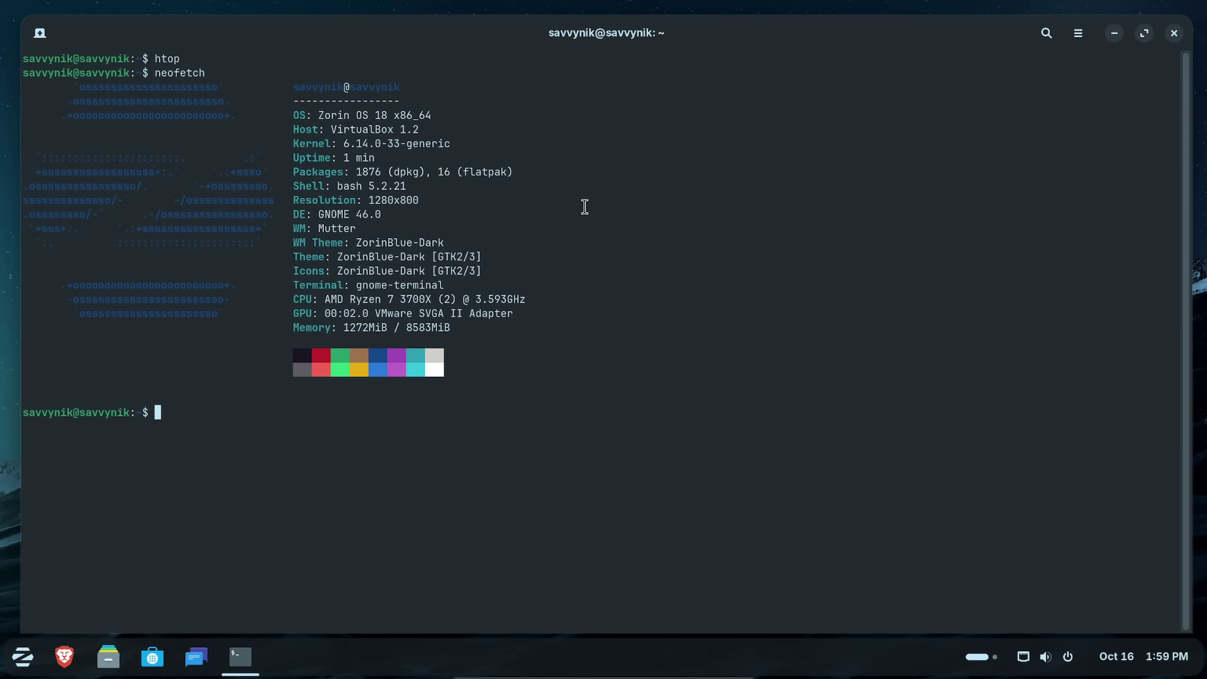
drag(339, 146, 523, 148)
click(523, 148)
drag(358, 171, 426, 171)
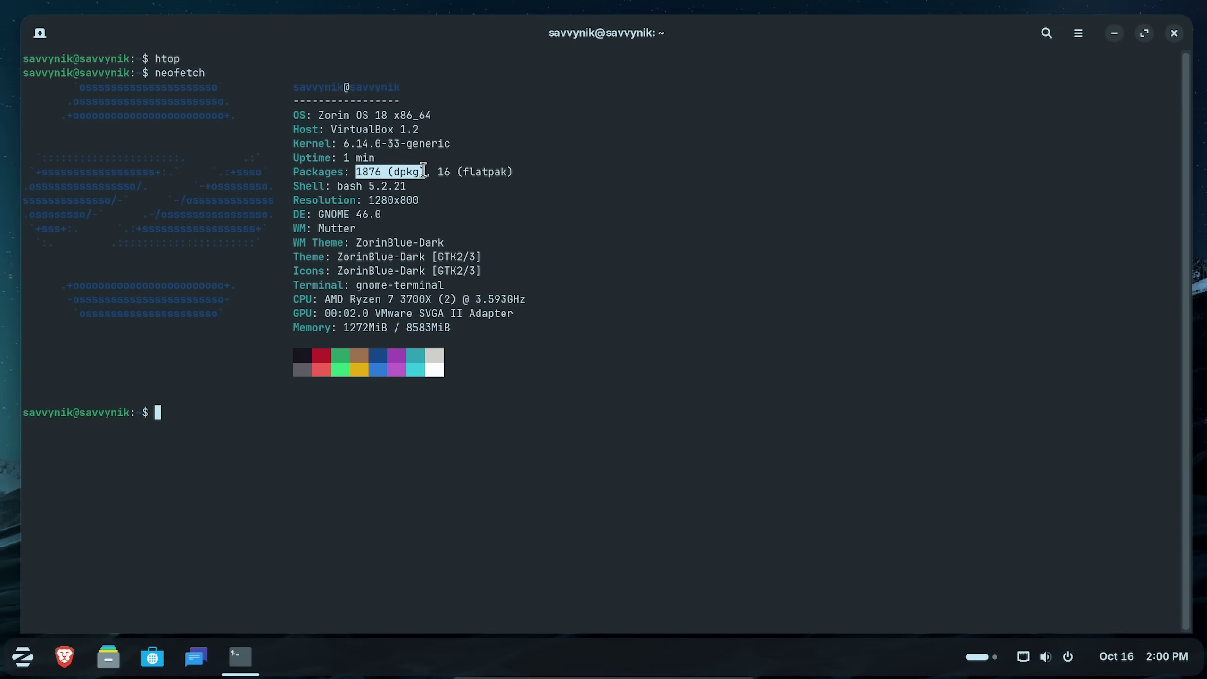
click(456, 191)
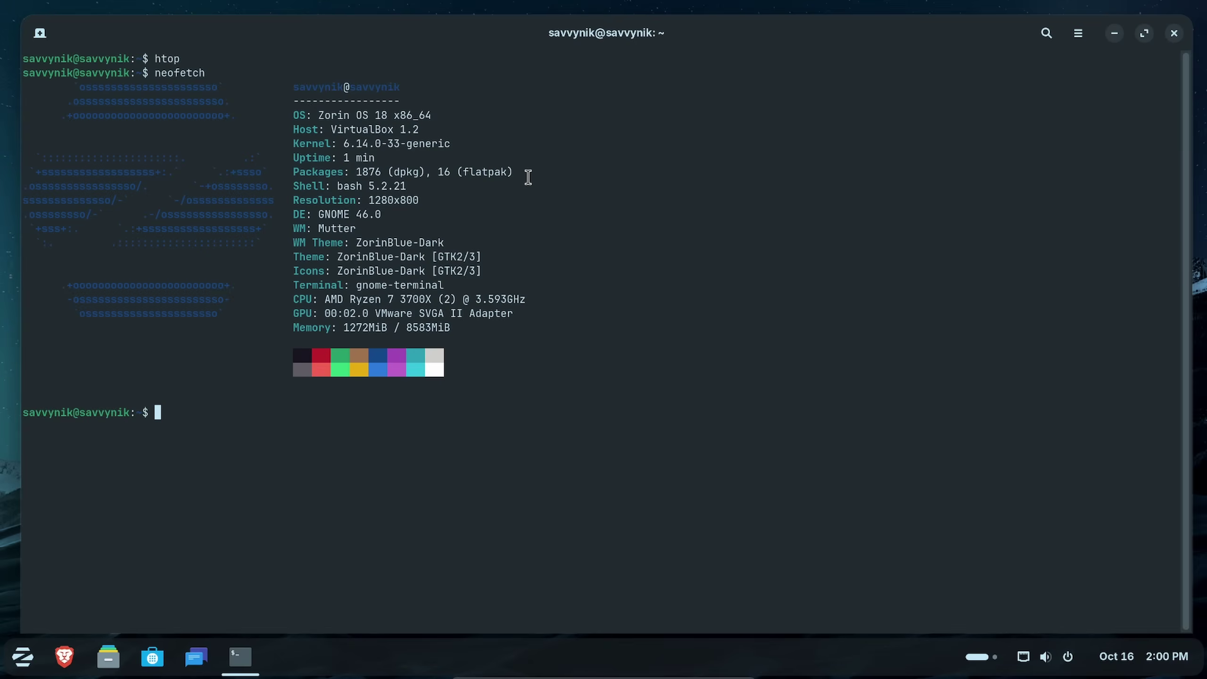
- Highlight the GNOME 46.0, AMD Ryzen 7 3700X CPU and 1272MiB memory lines, then close Terminal
drag(409, 214, 509, 242)
click(423, 220)
click(510, 244)
drag(324, 300, 543, 299)
click(542, 299)
drag(344, 327, 402, 327)
click(524, 327)
click(1173, 34)
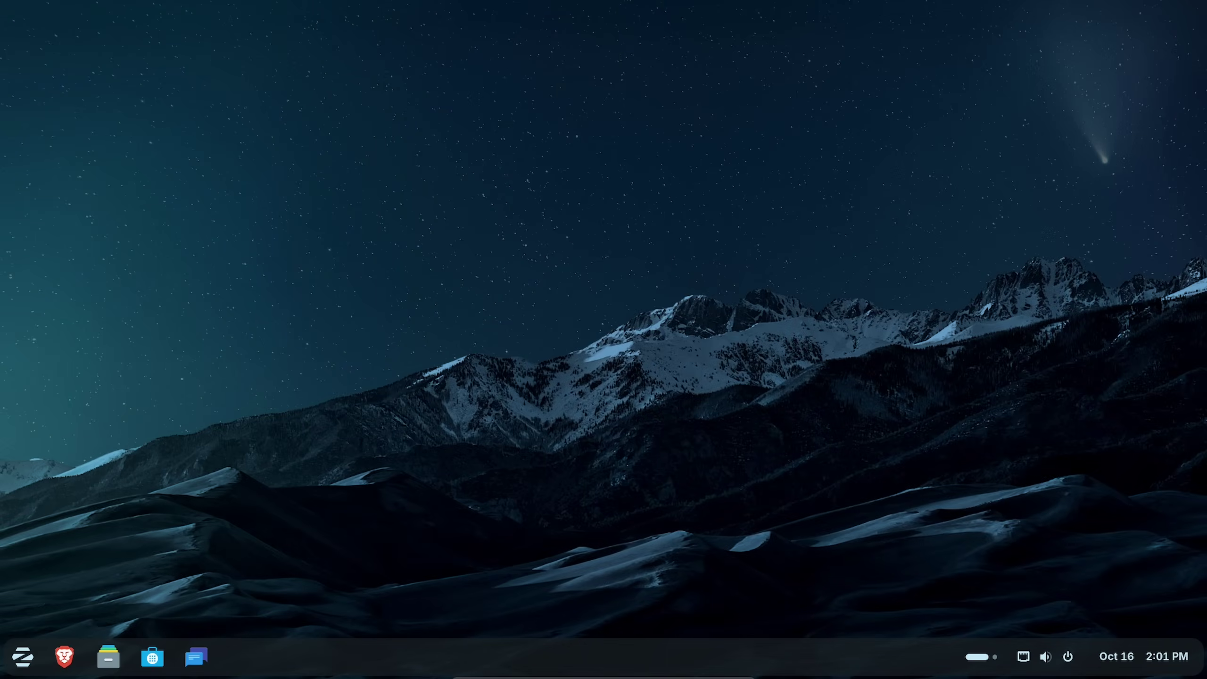
- Search 'windows' in the Zorin menu to open Windows App Support in Software, then launch Brave
click(22, 656)
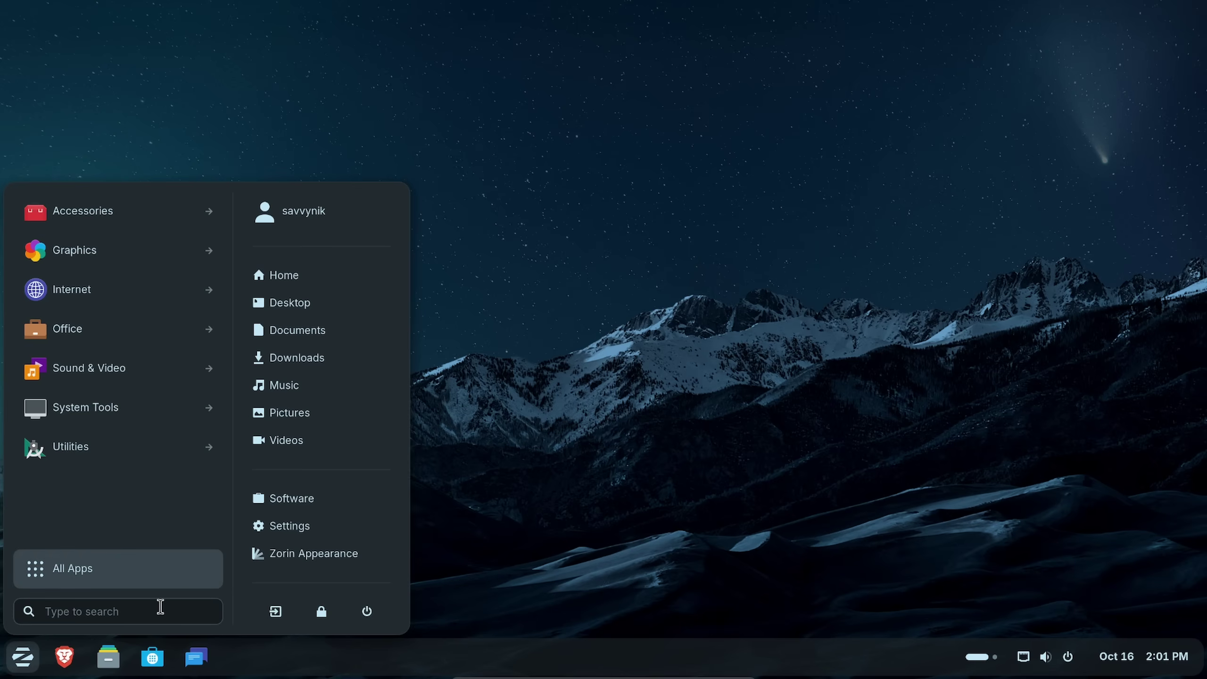
text(windows)
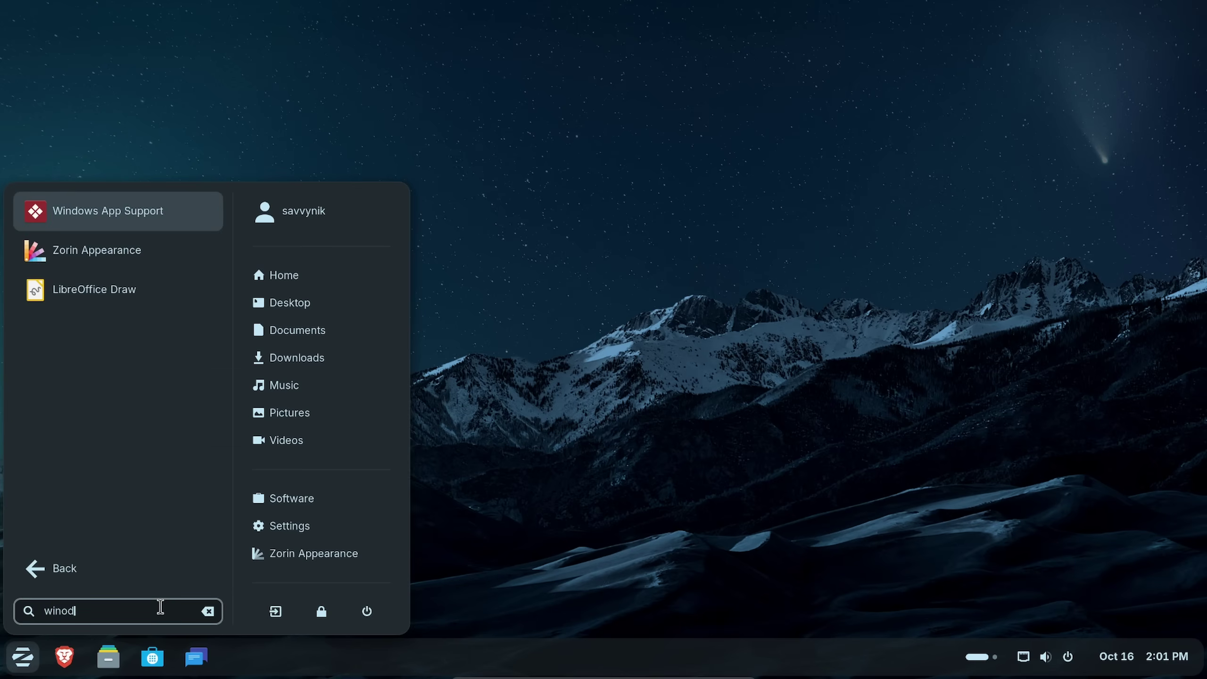
key(Return)
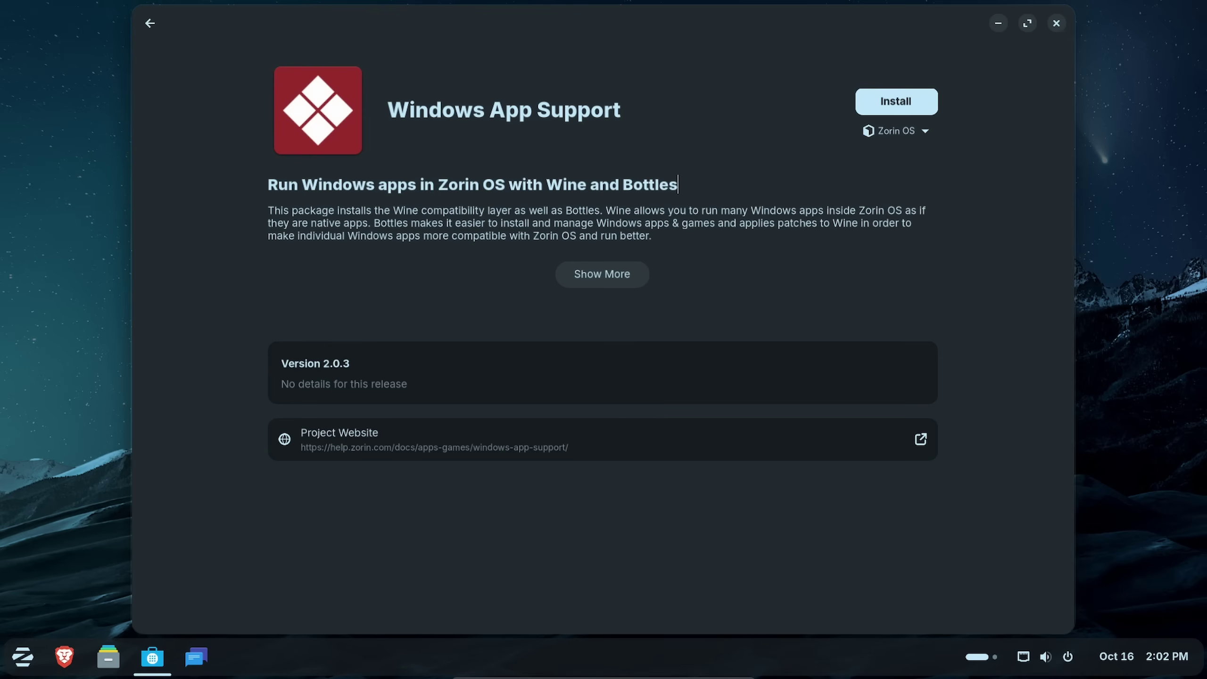
click(64, 656)
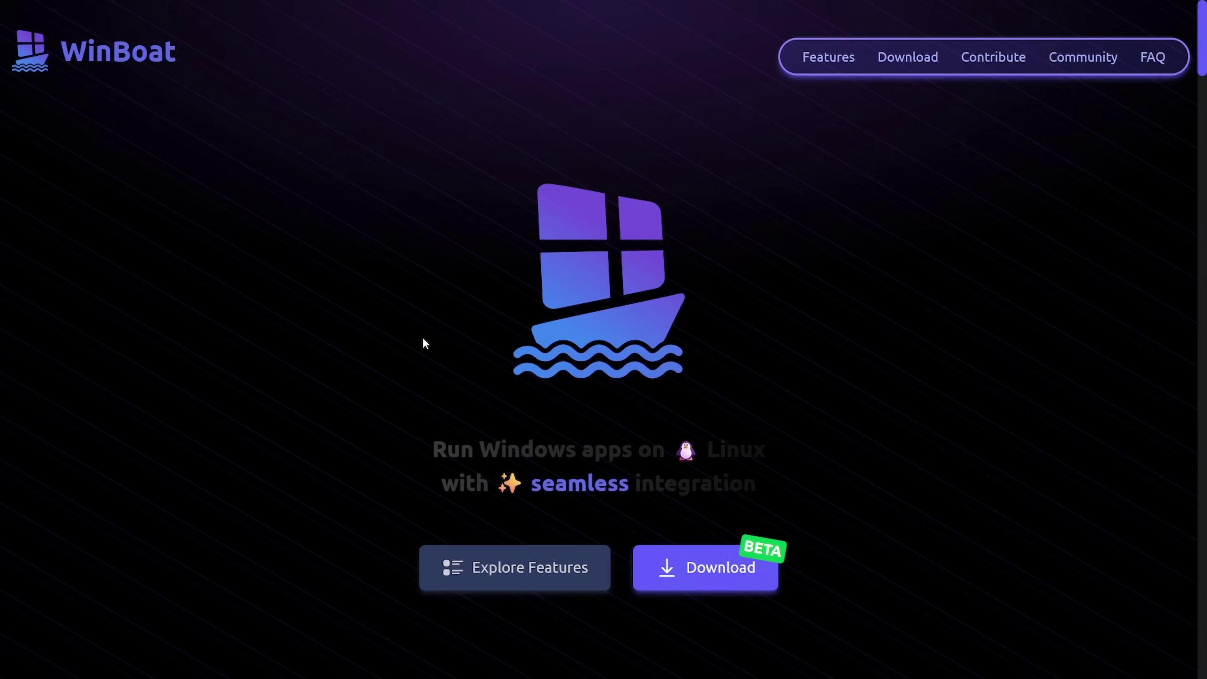
- Scroll the WinBoat homepage through Features, Contribute, Community Discord and FAQ sections
scroll(334, 339, down, 15)
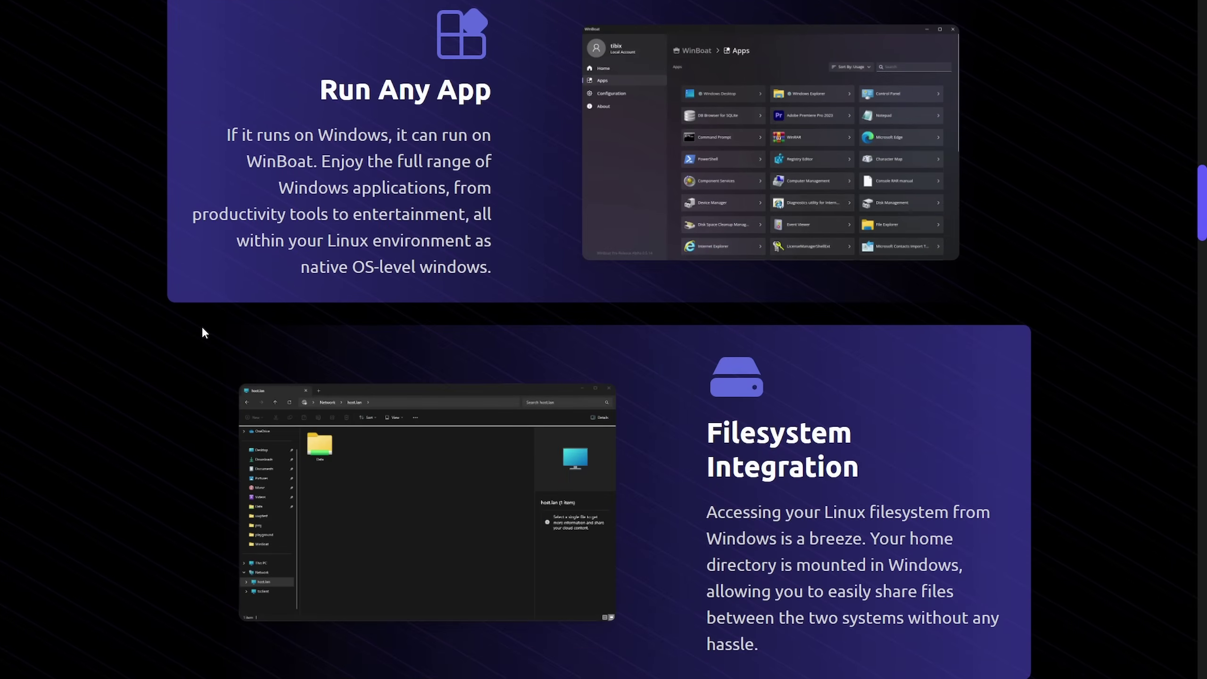
scroll(201, 332, up, 2)
scroll(176, 338, down, 8)
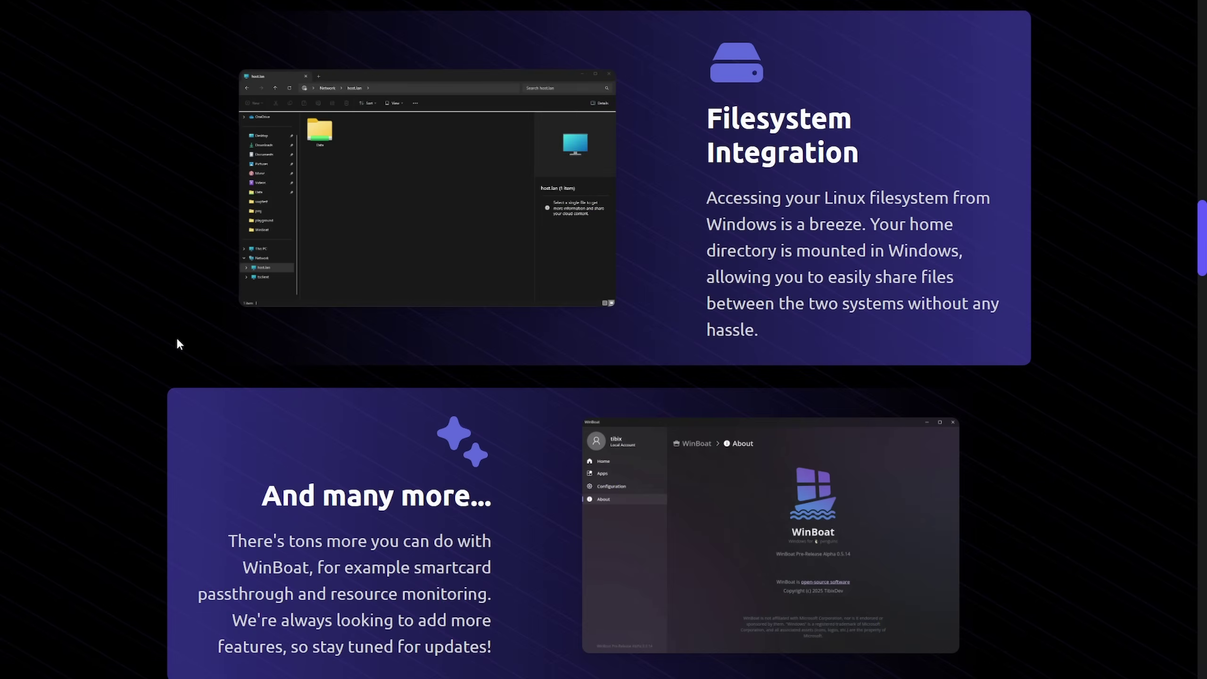
scroll(178, 341, down, 20)
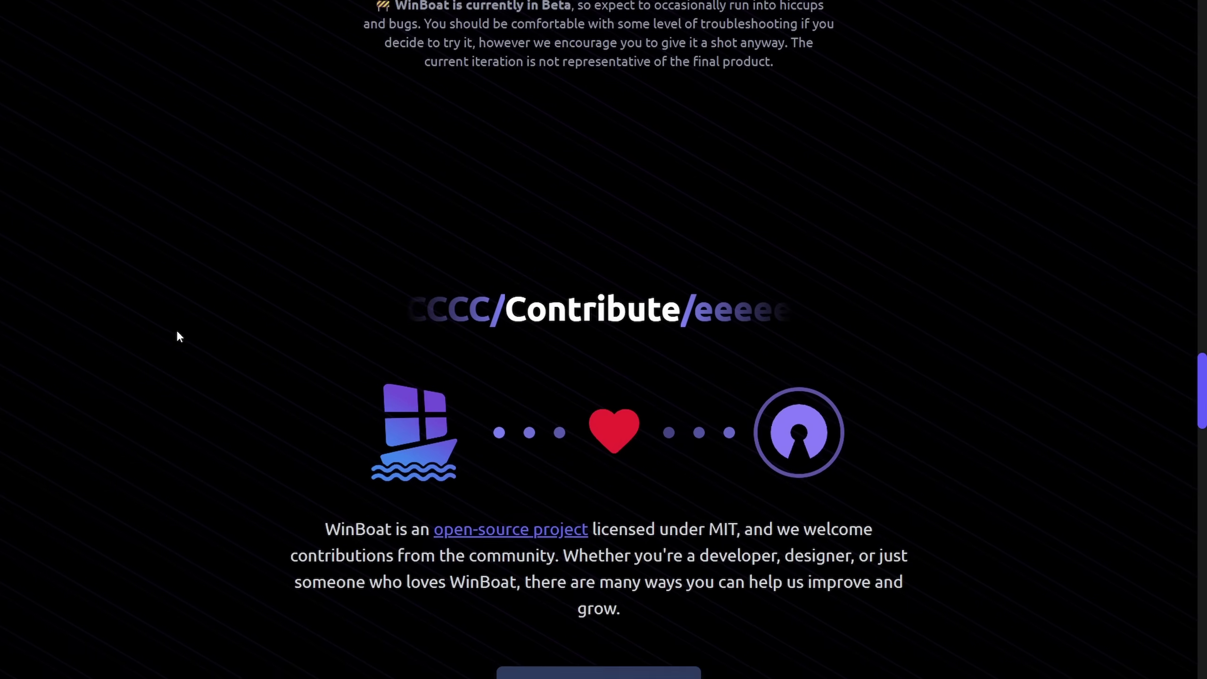
scroll(190, 343, down, 10)
scroll(216, 345, down, 3)
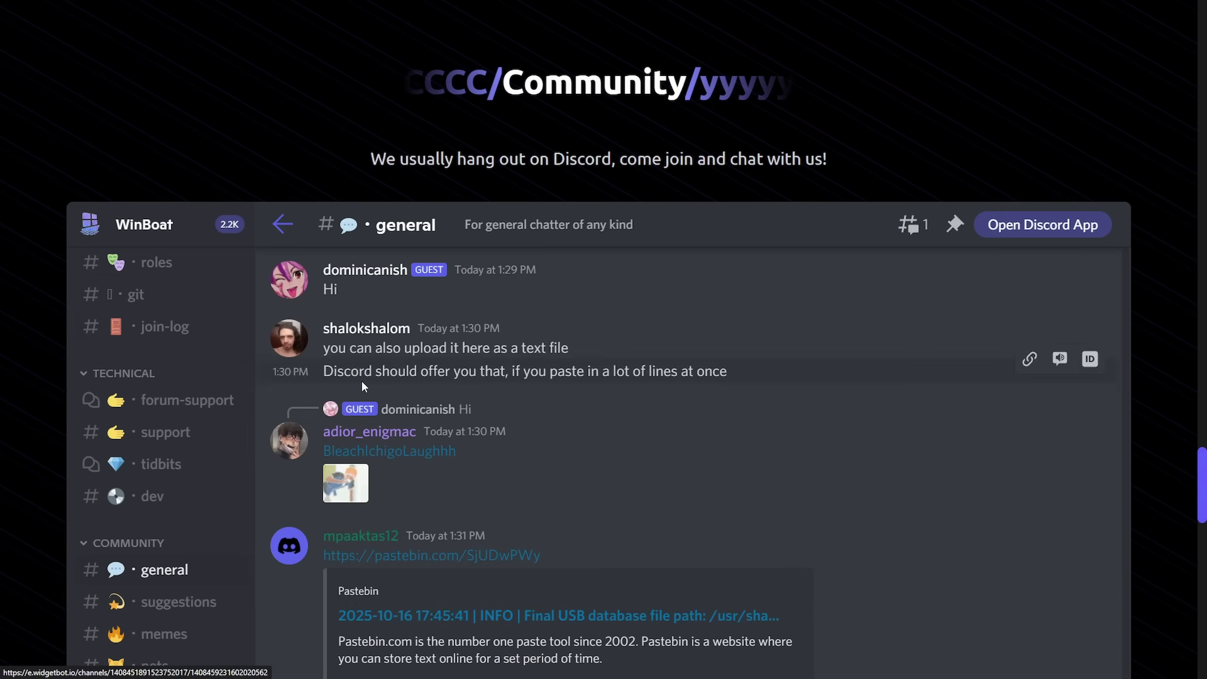
scroll(361, 381, down, 4)
scroll(617, 450, down, 12)
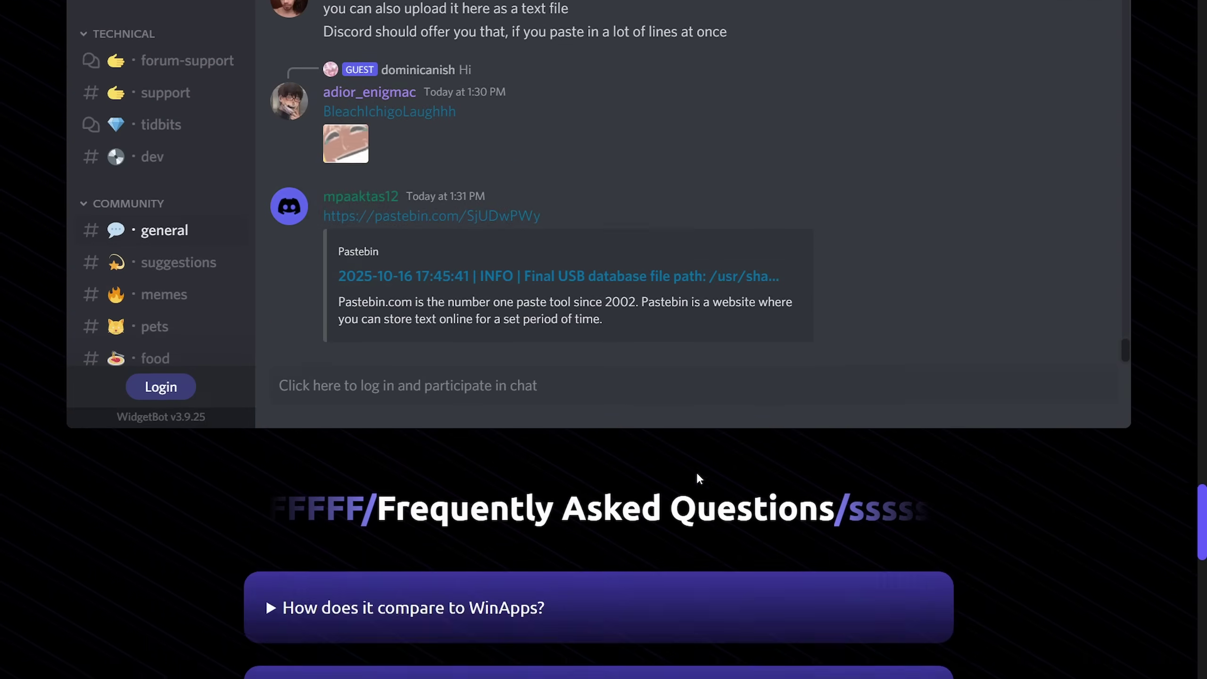
scroll(981, 533, down, 6)
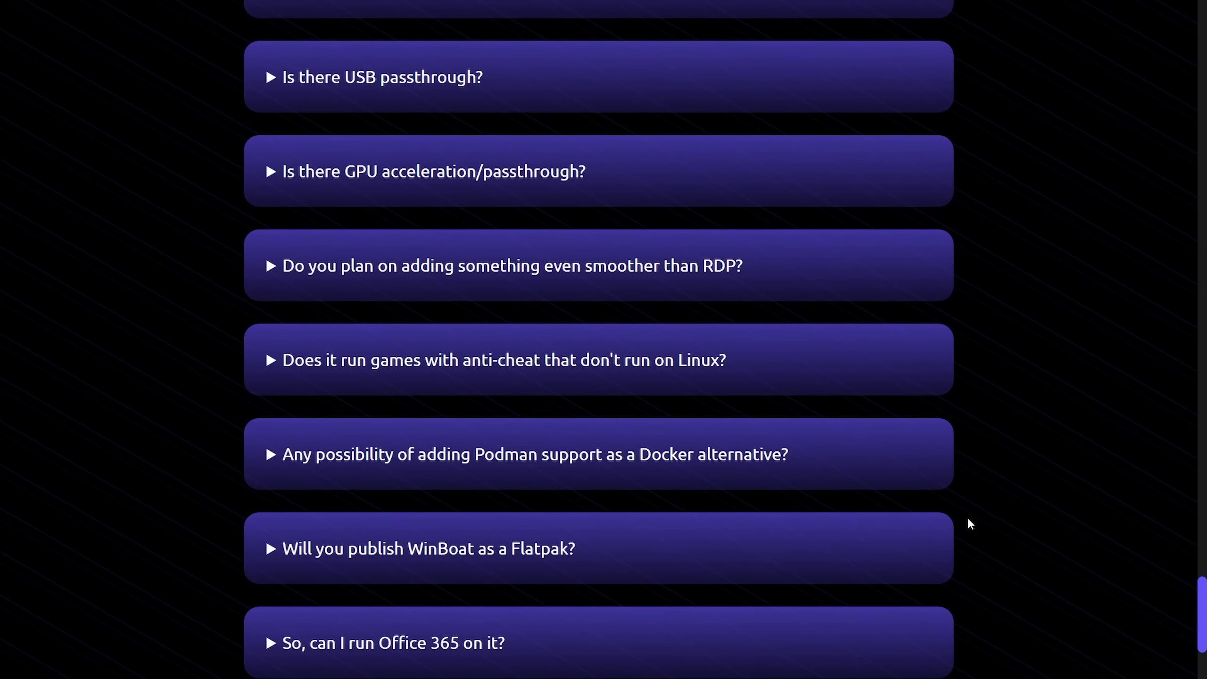
scroll(983, 495, down, 4)
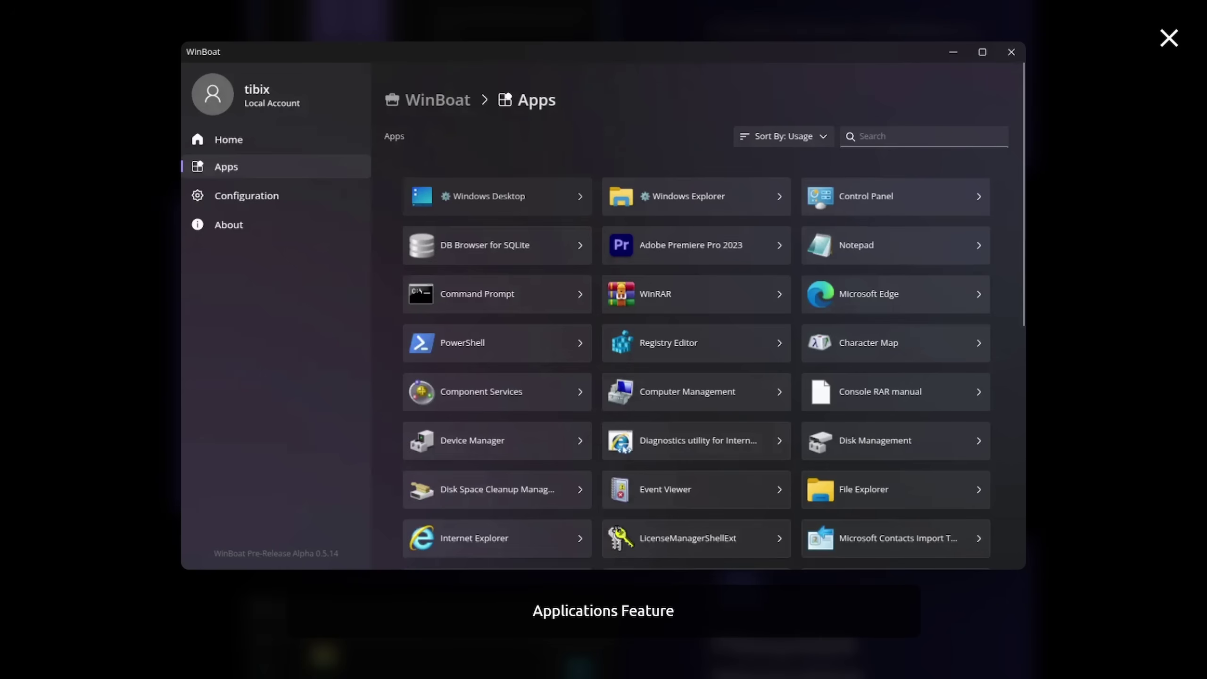
- Close the enlarged WinBoat Applications screenshot to return to the Run Any App section
click(1168, 40)
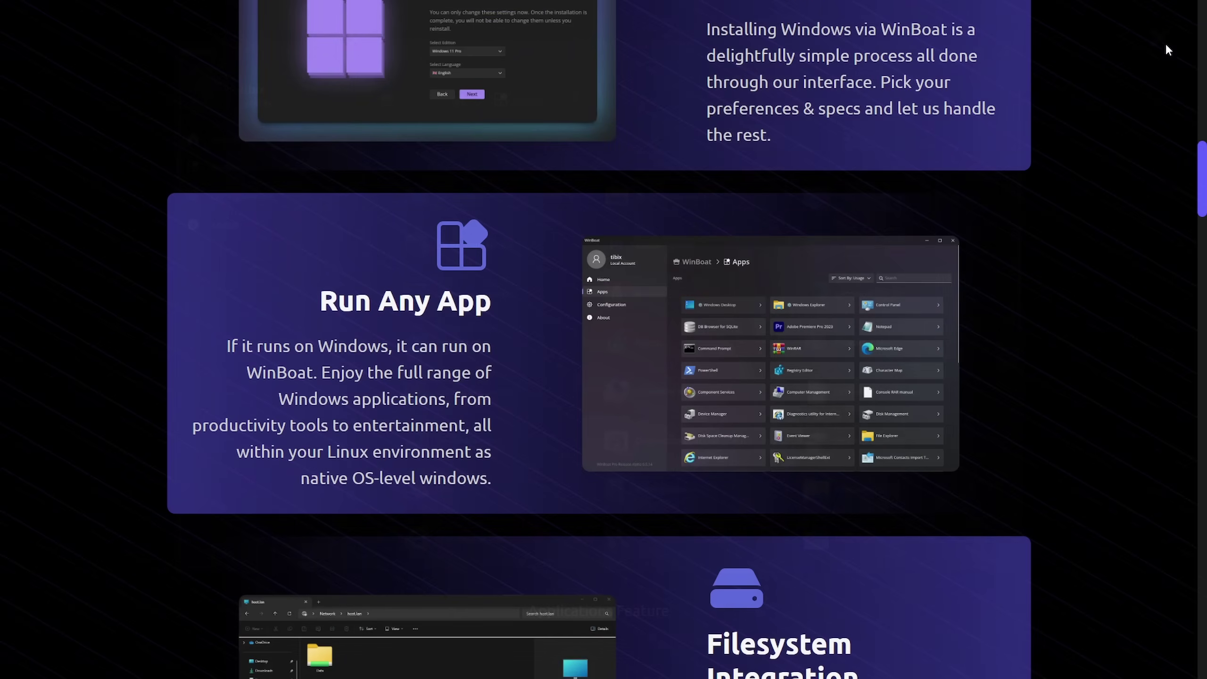